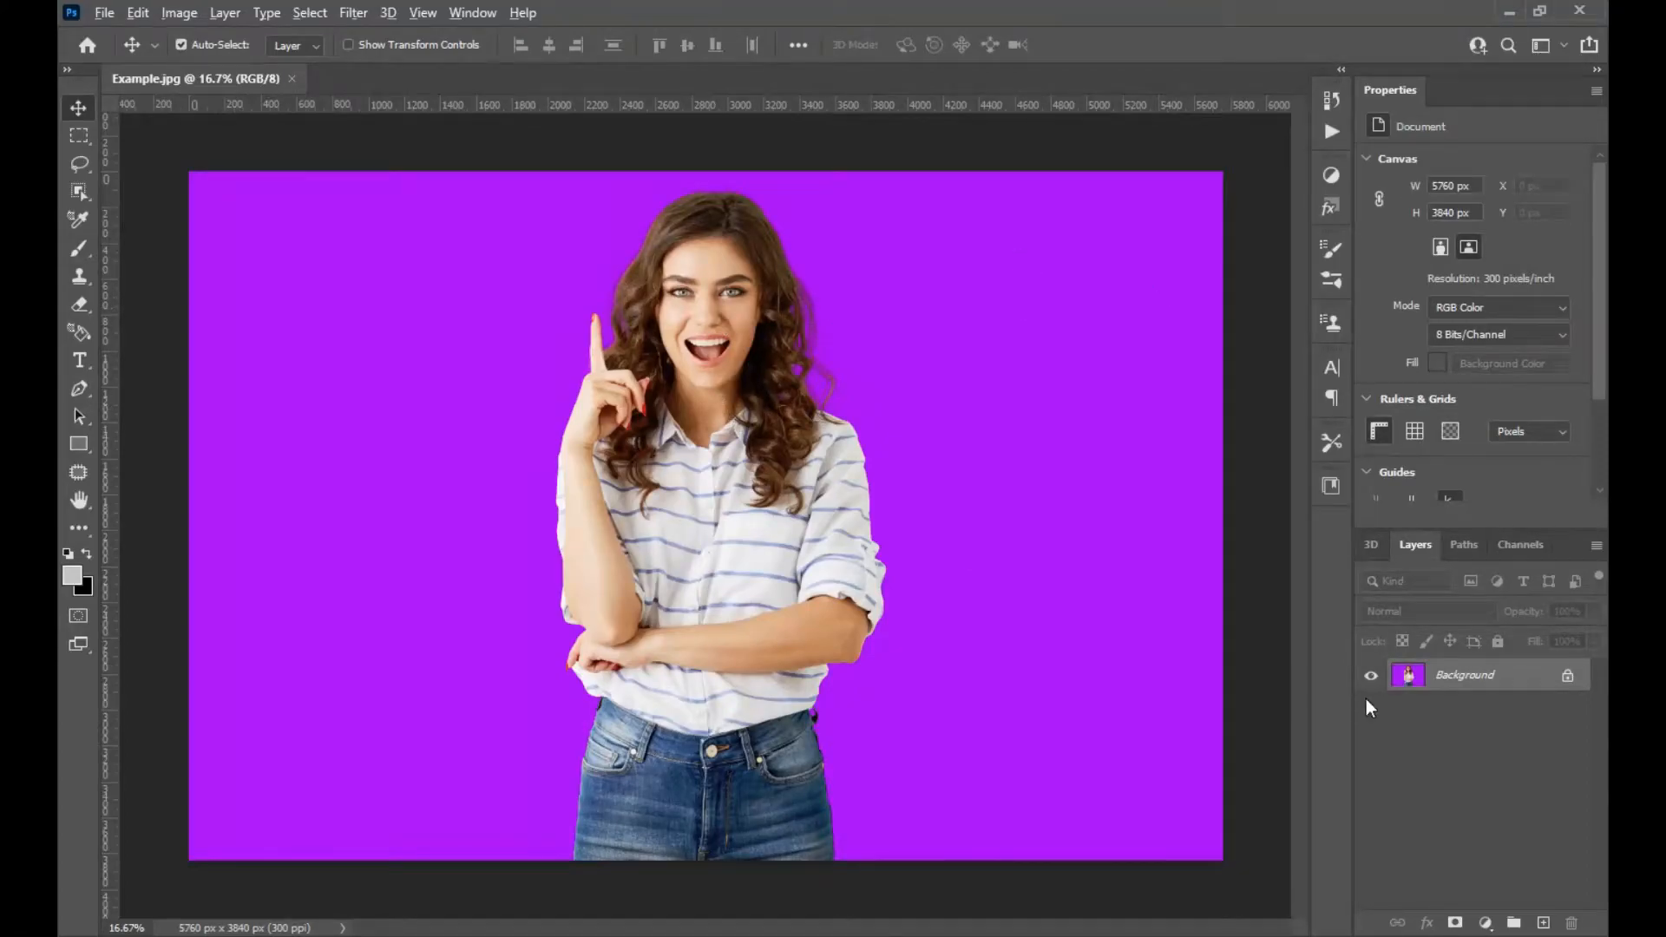
Duplicate the Background layer.
click(1481, 684)
key(ctrl+j)
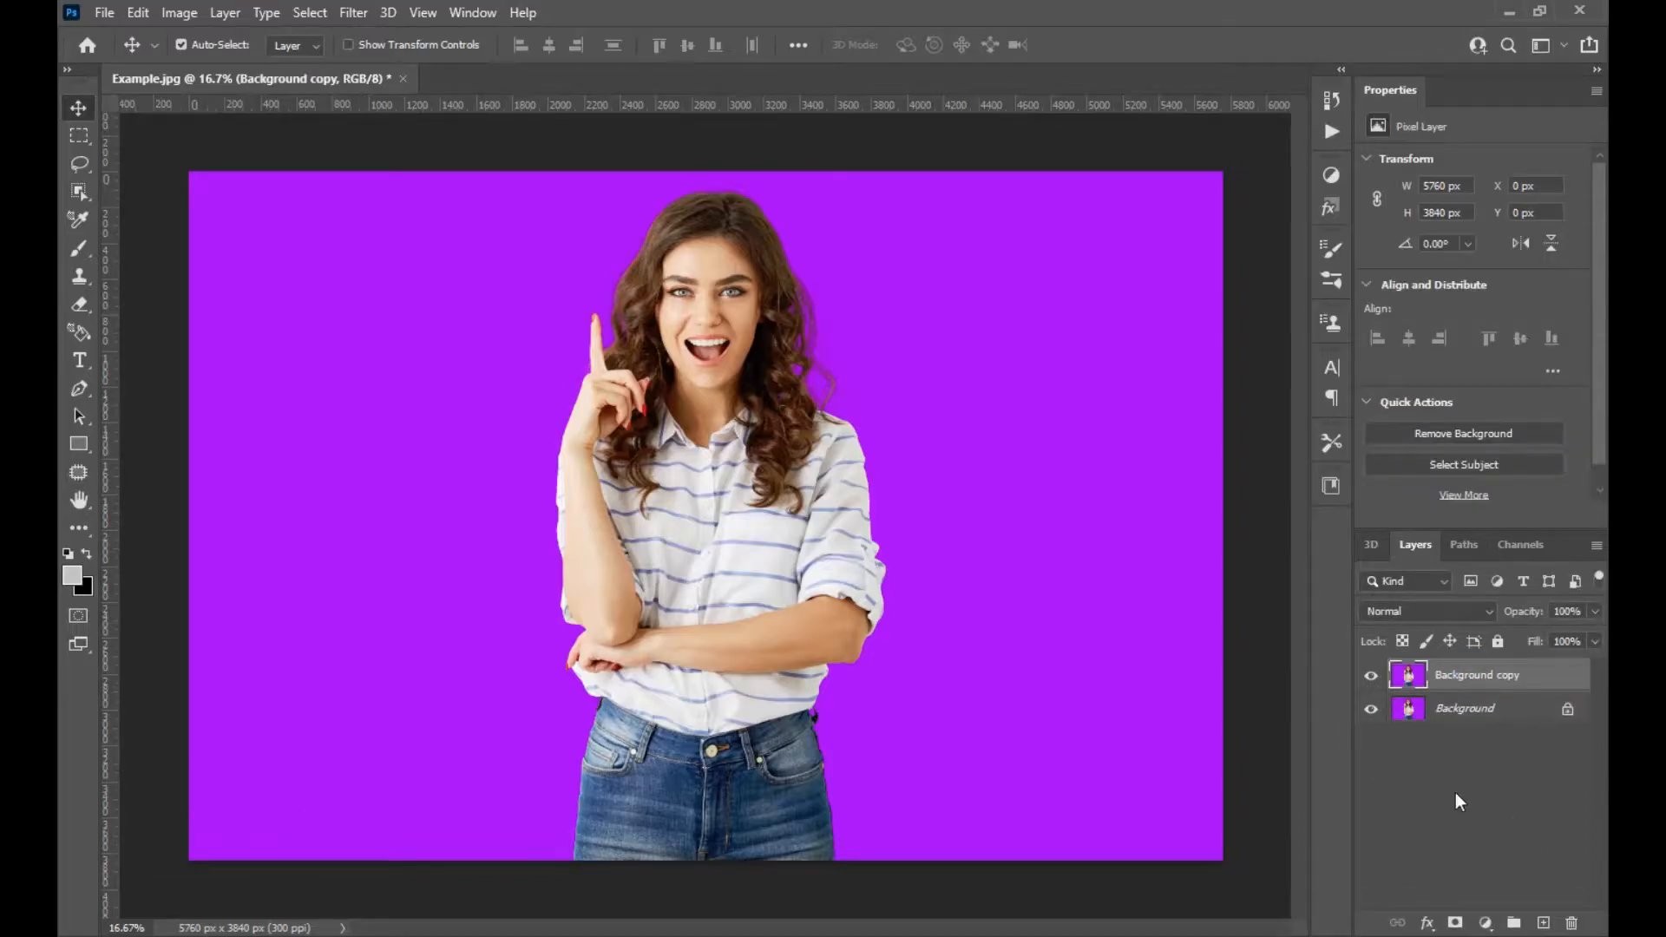
click(86, 193)
click(172, 196)
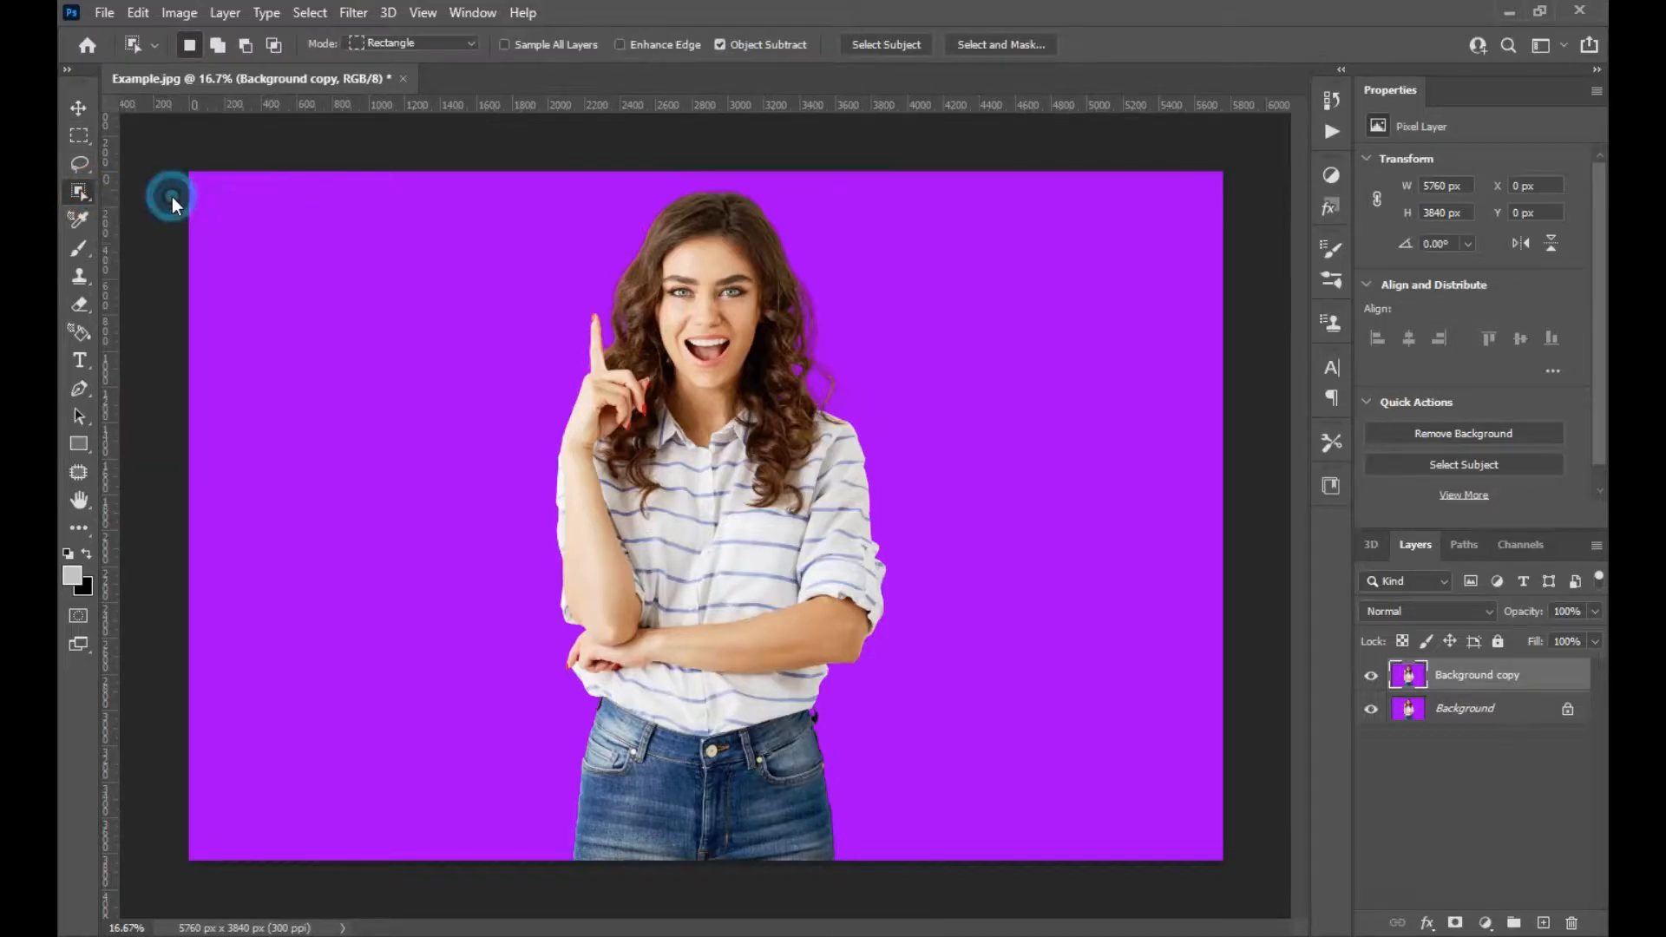
click(875, 43)
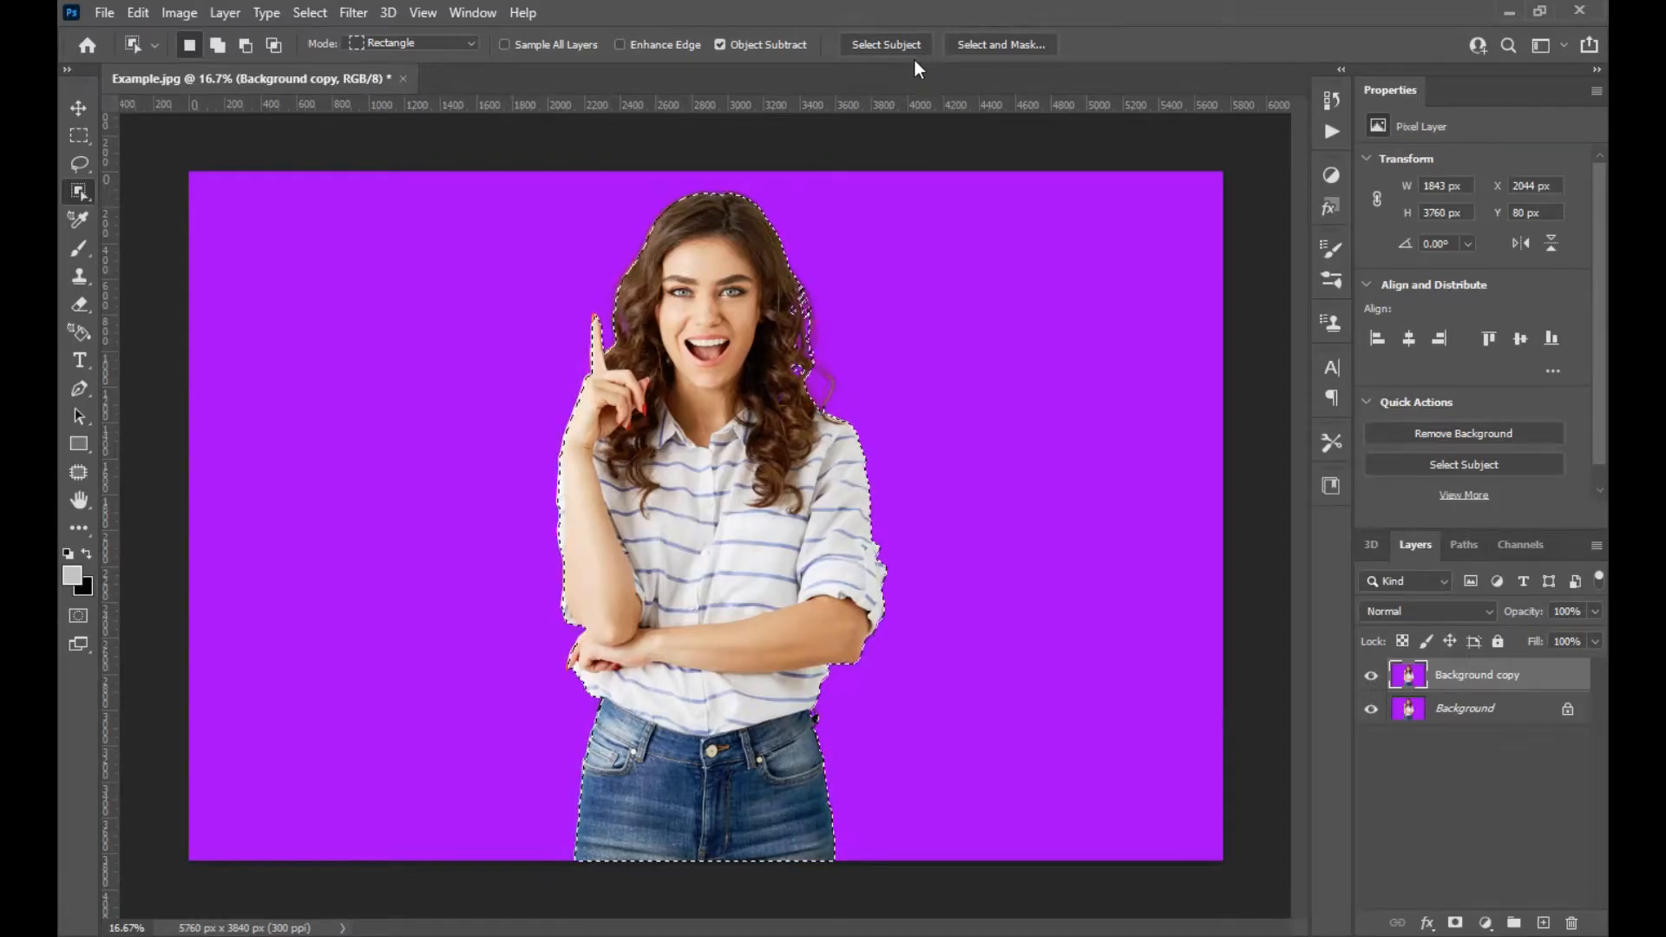
key(ctrl+d)
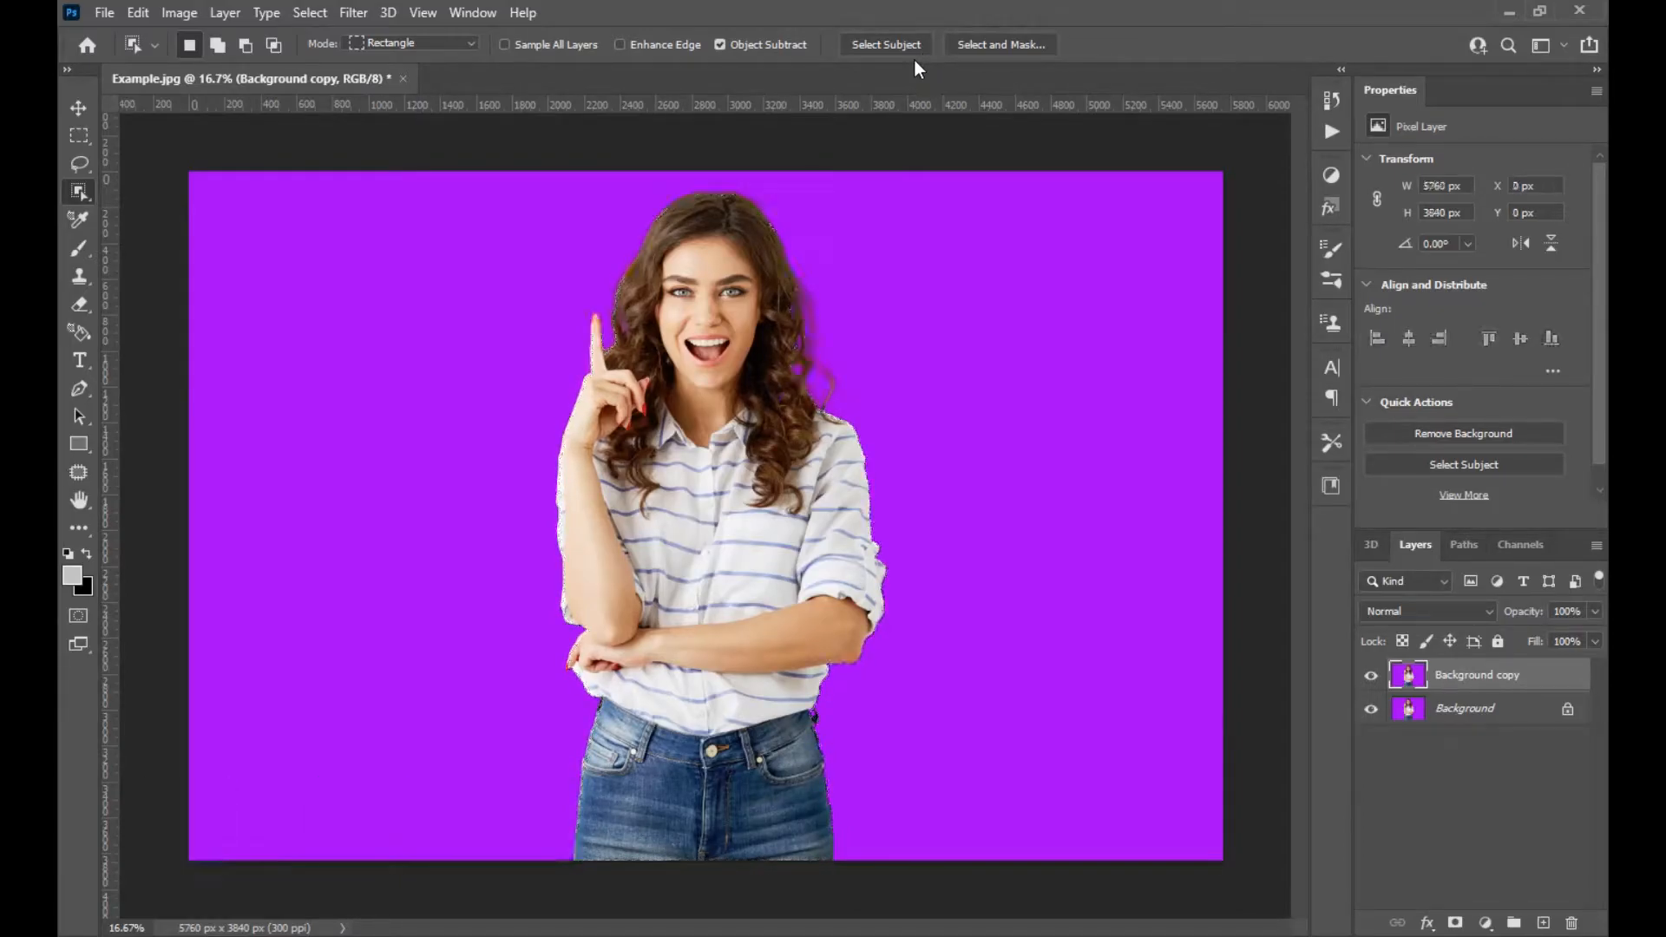
Open Select and Mask on the duplicated layer and auto-select the subject.
click(986, 45)
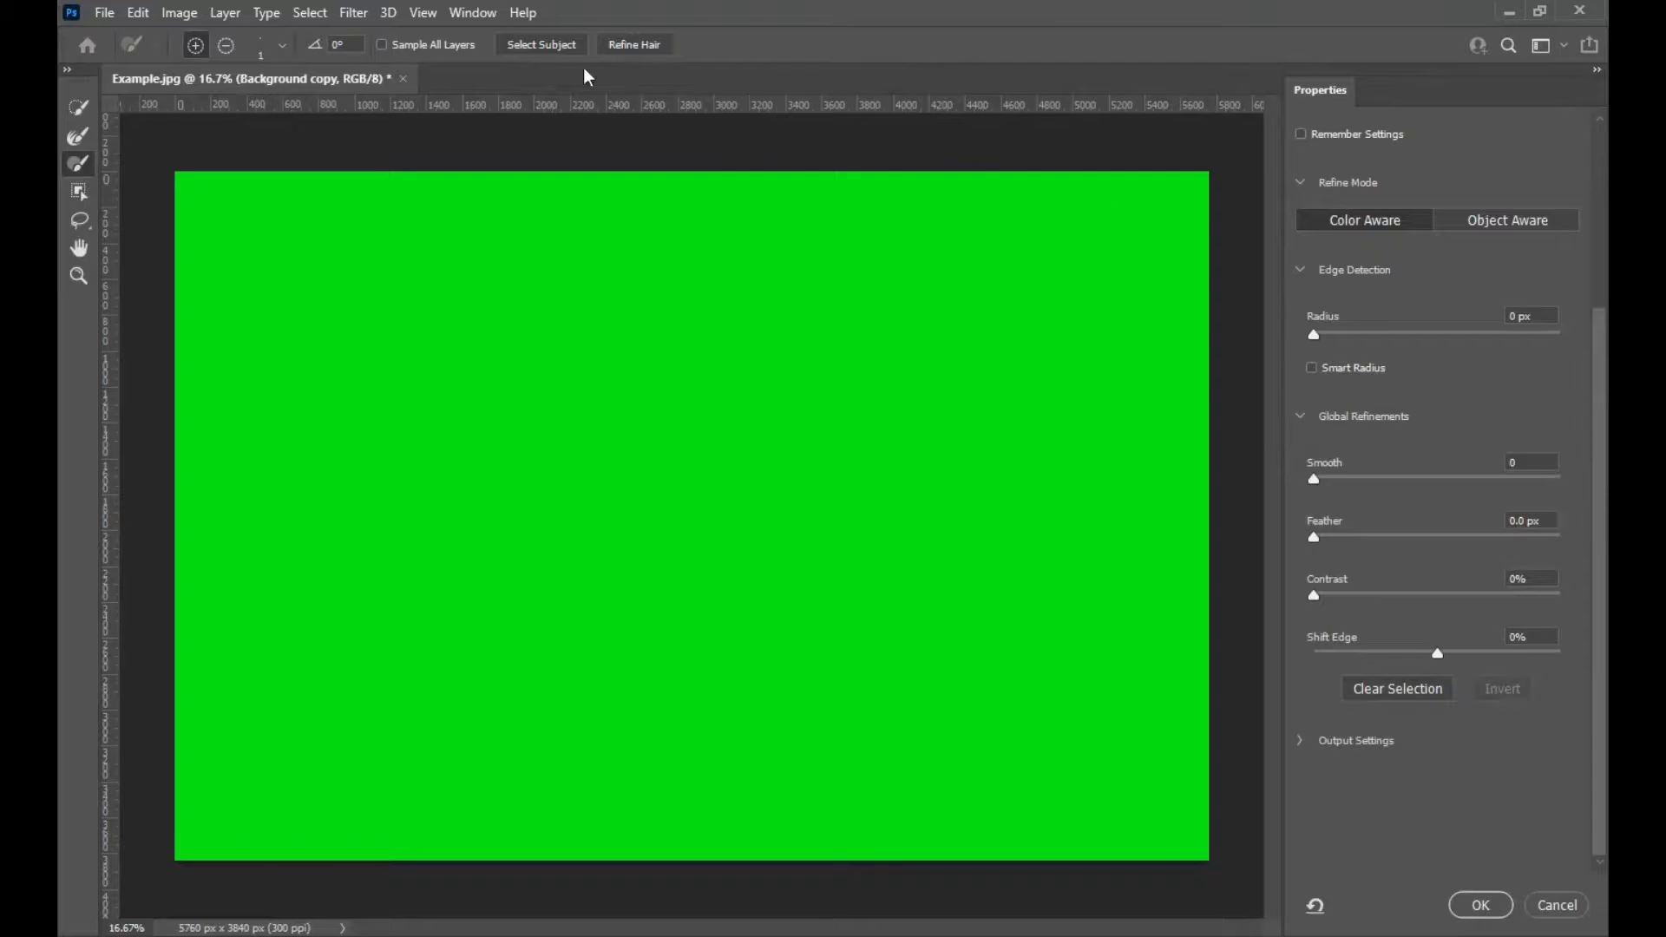
click(539, 45)
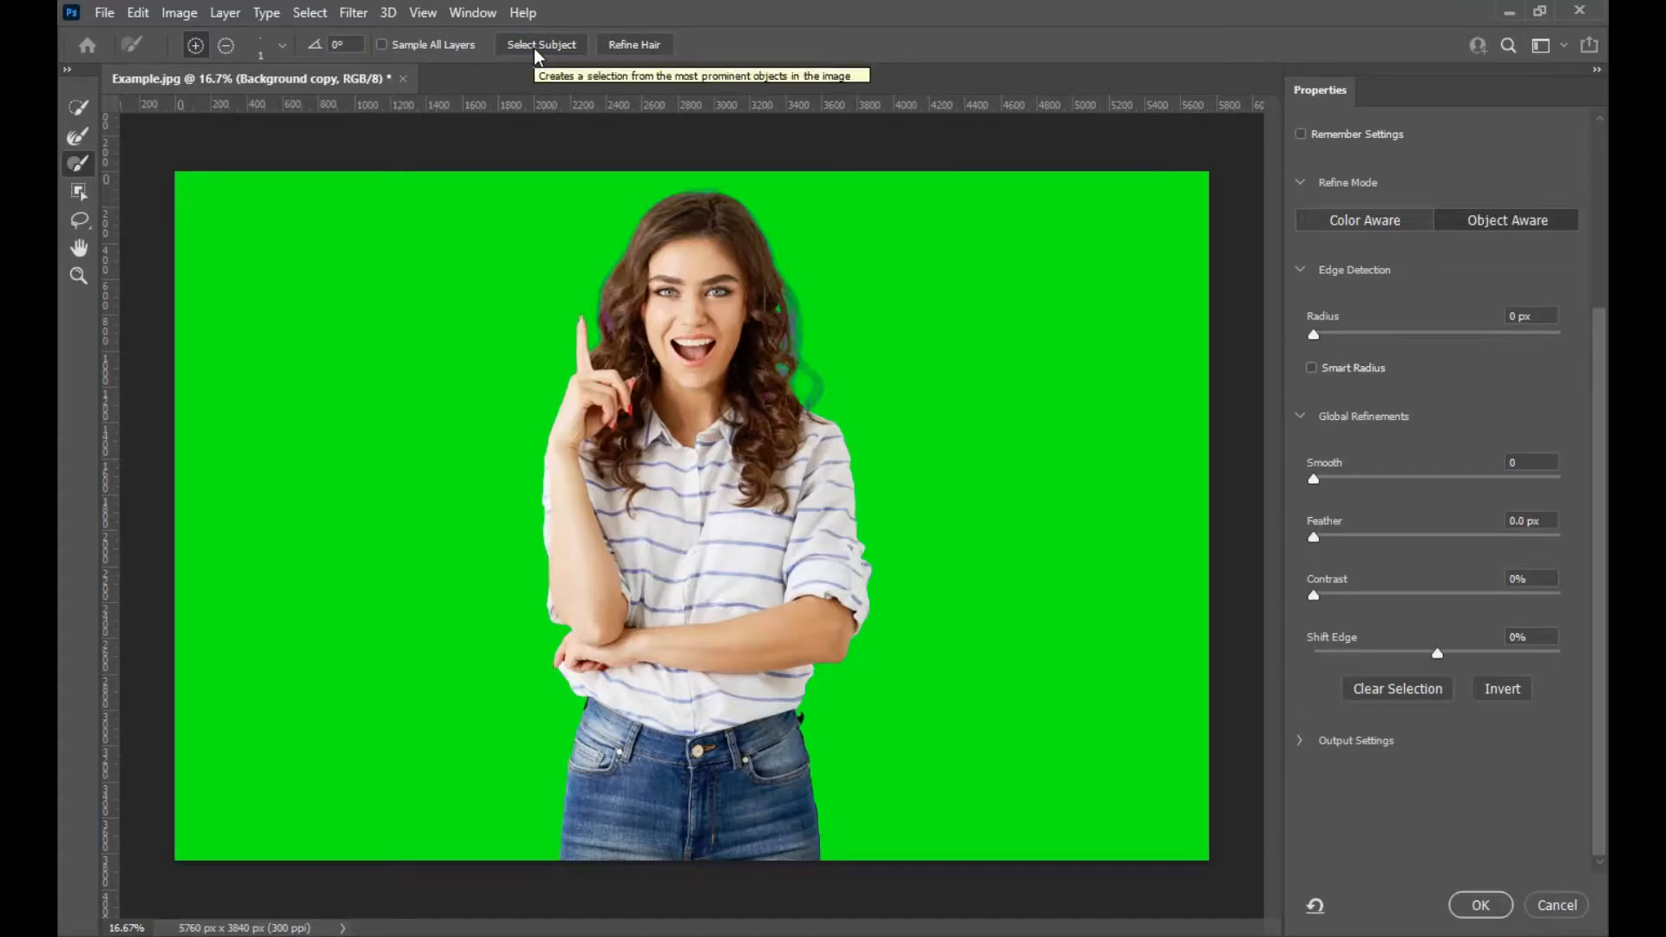
Switch the refine mode to Color Aware.
key(ctrl+plus)
key(ctrl+plus)
key(ctrl+plus)
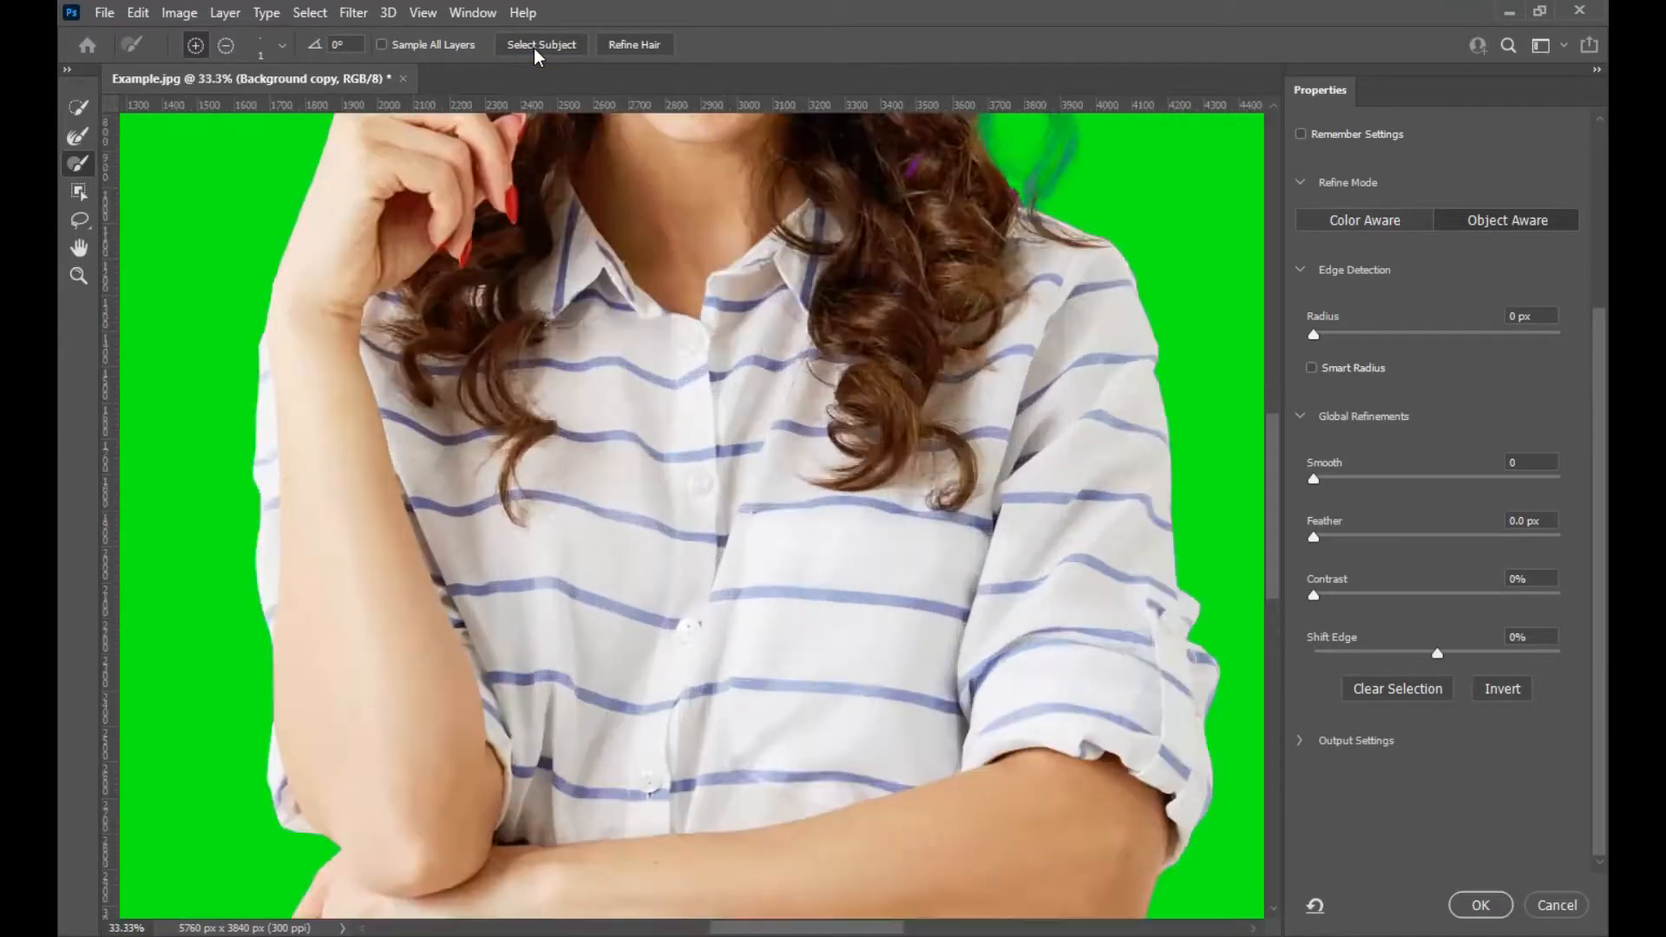
drag(511, 314, 583, 682)
drag(517, 437, 517, 632)
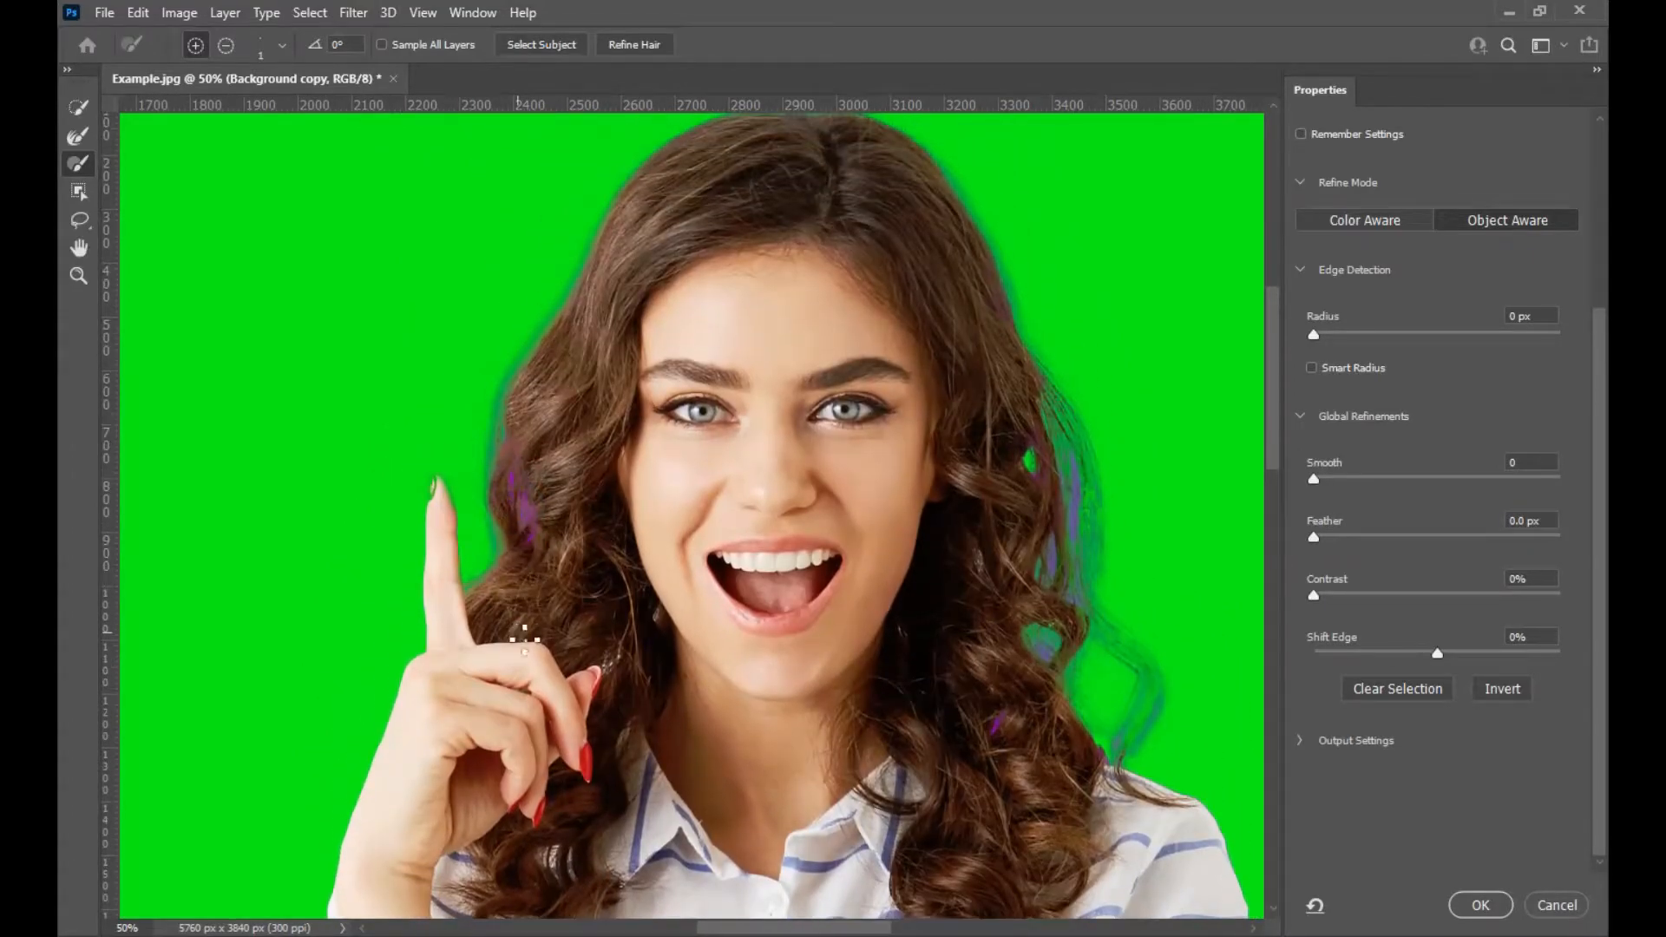
key(ctrl+plus)
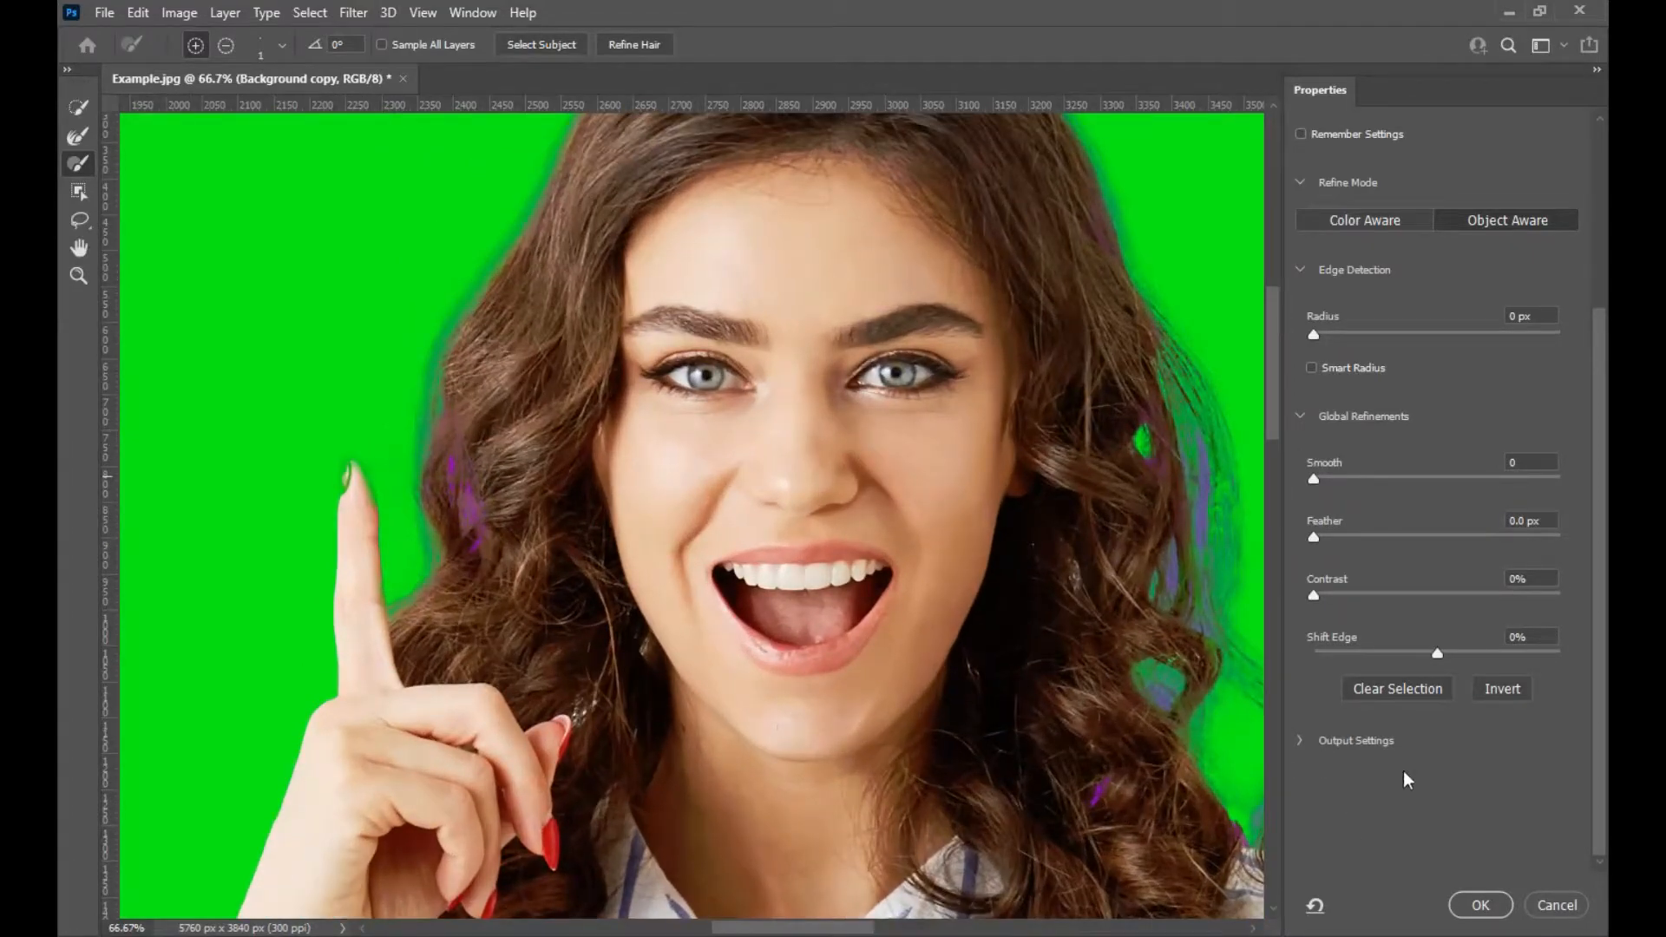
click(1373, 222)
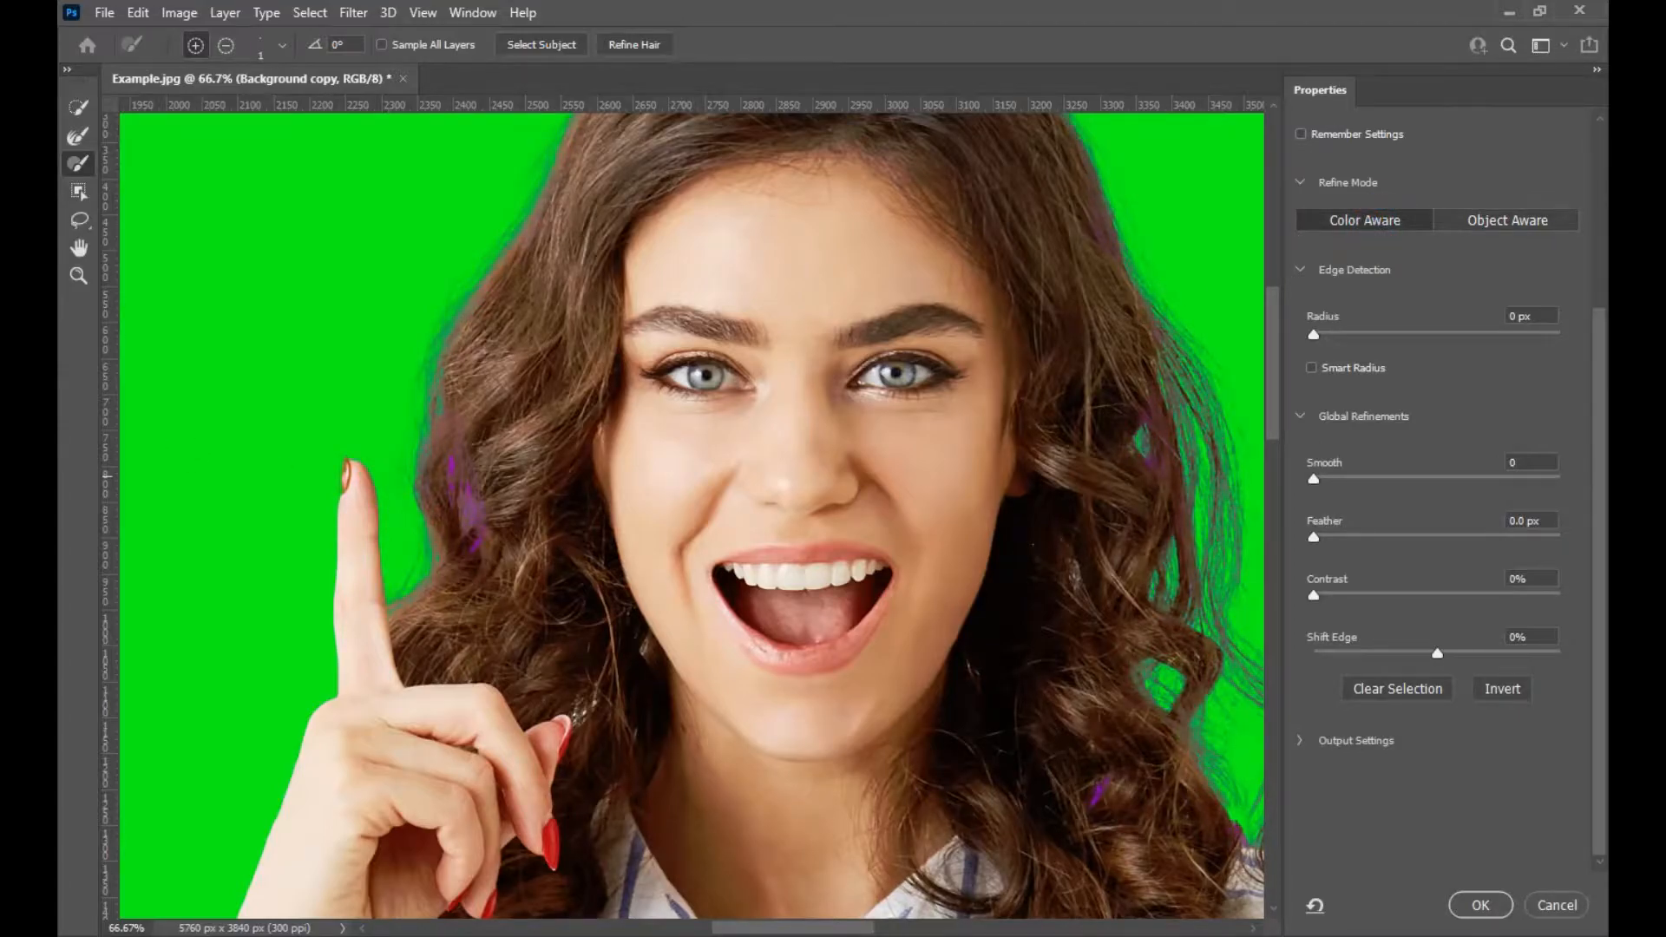
Set the Refine Edge Brush to about 97 px and brush over the hair edge beside the raised finger.
click(78, 137)
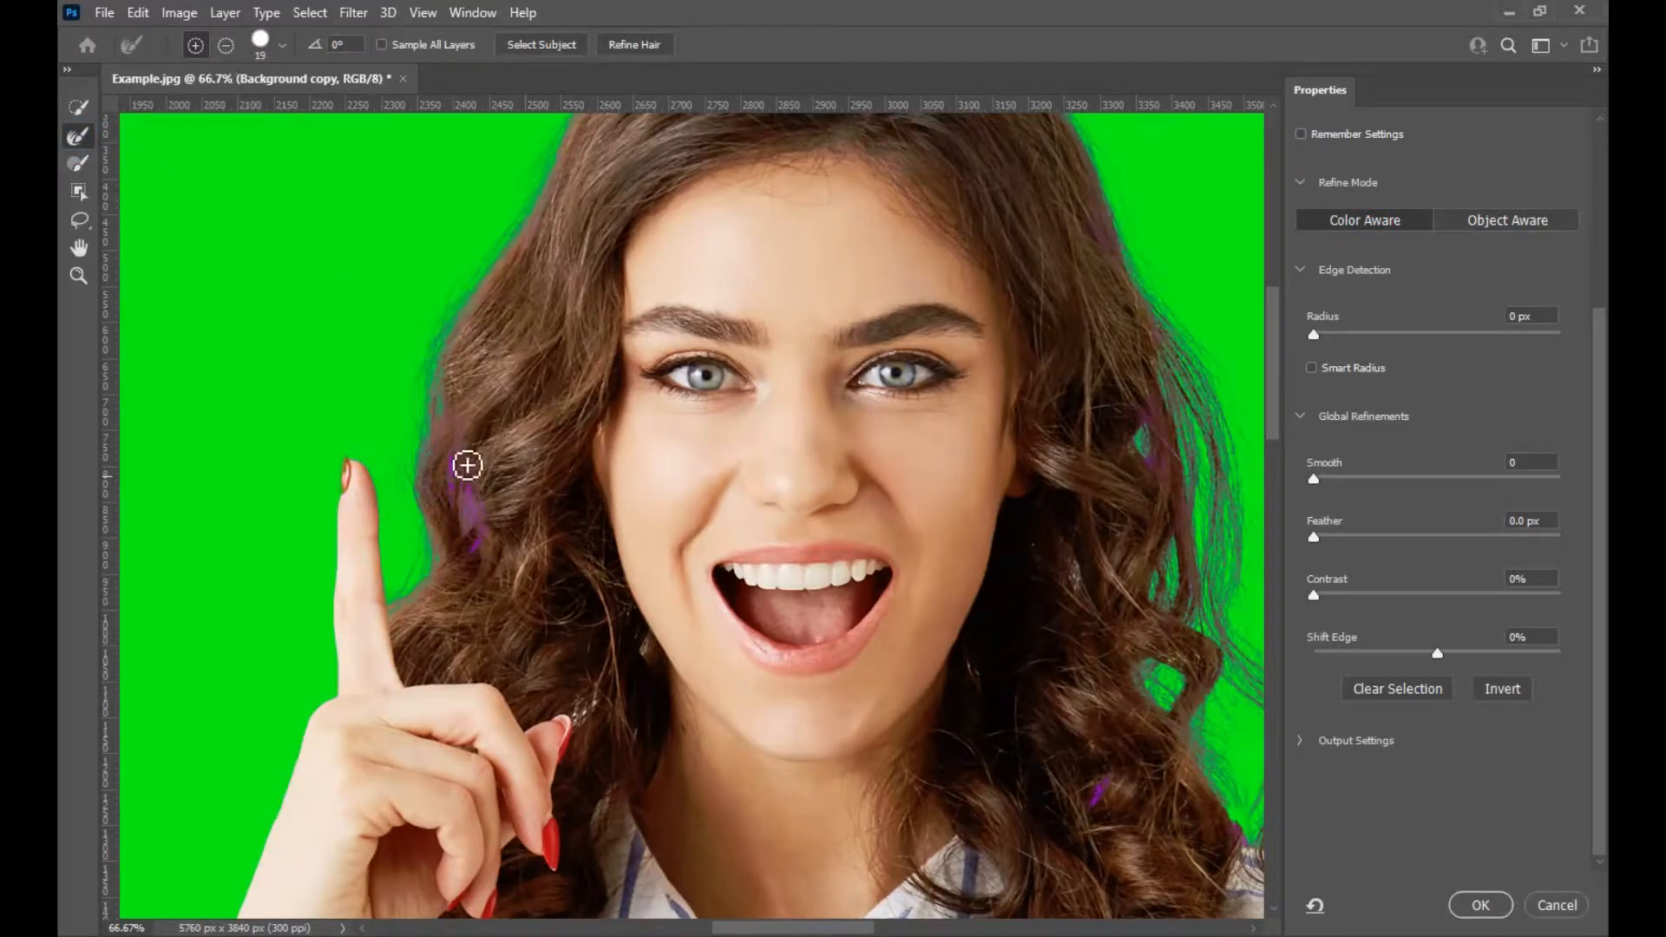
alt+drag(387, 443, 415, 446)
click(468, 527)
click(457, 495)
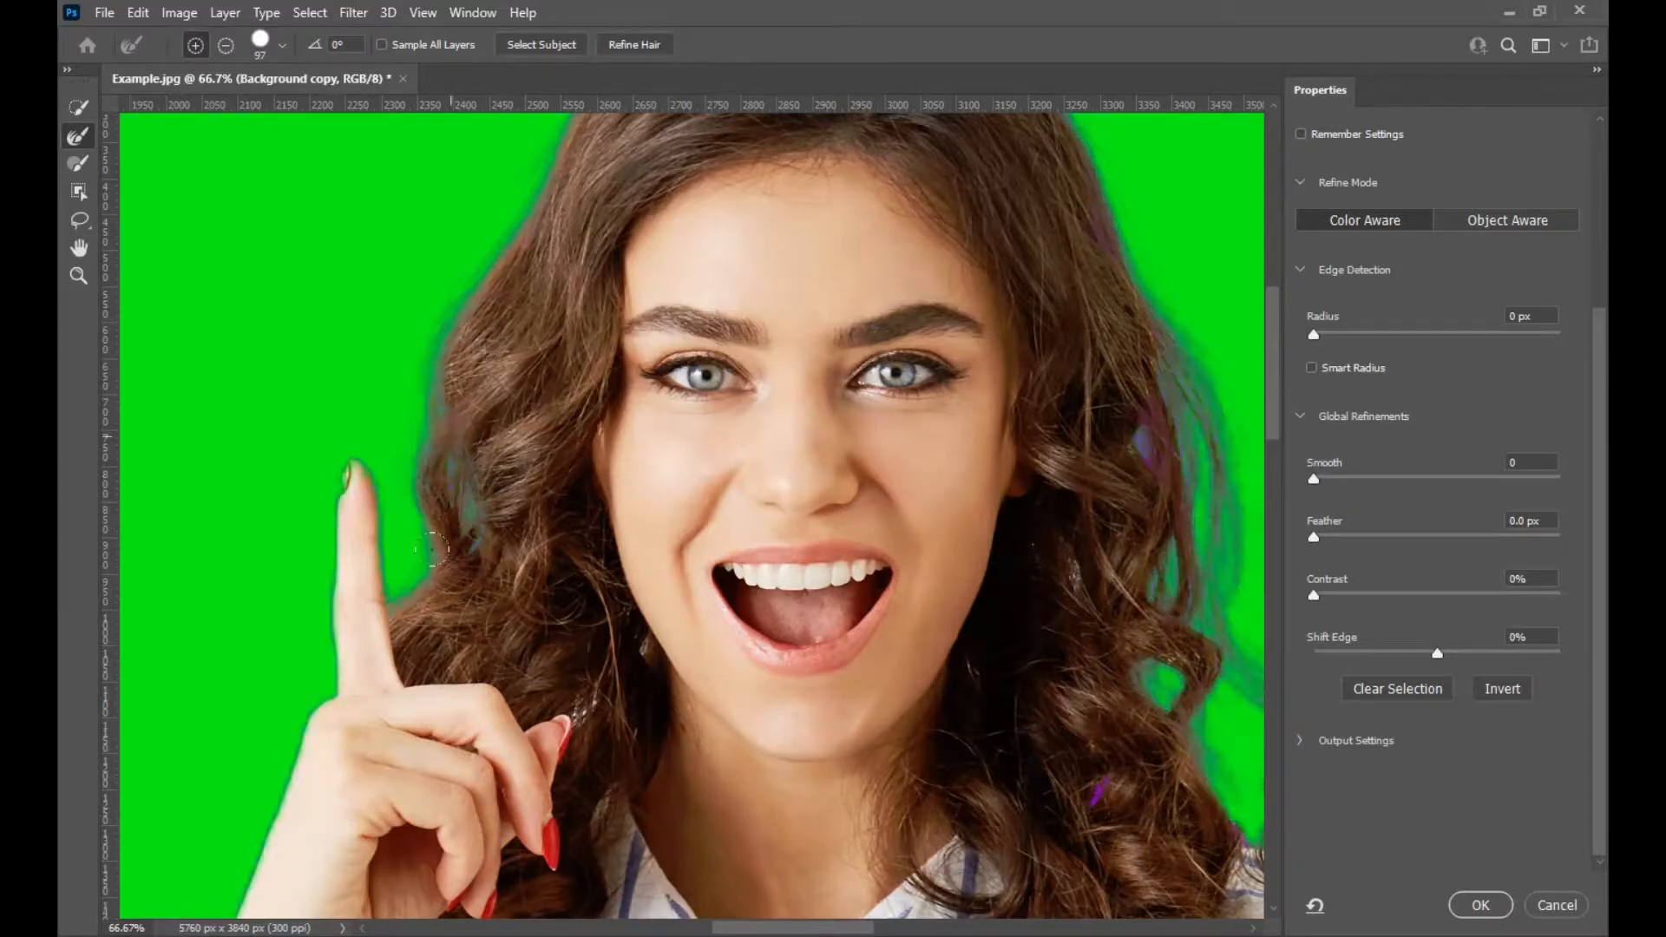
drag(546, 336, 454, 542)
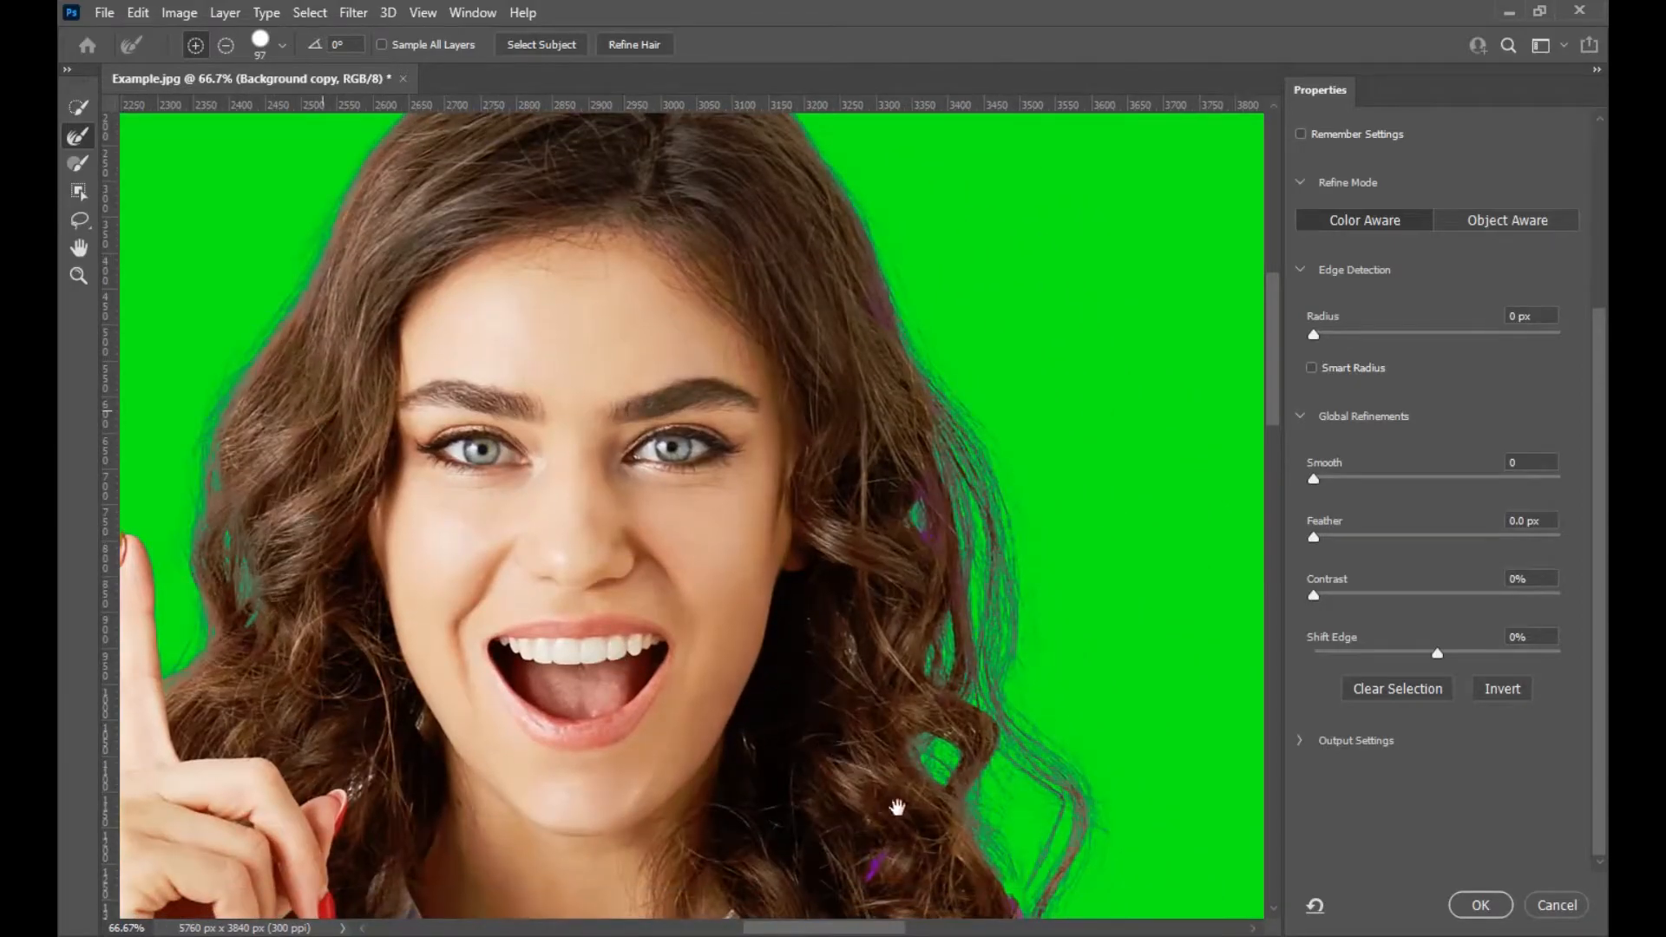
Brush the hair edges on the right side of the head with the Refine Edge Brush.
drag(898, 807, 916, 685)
click(895, 742)
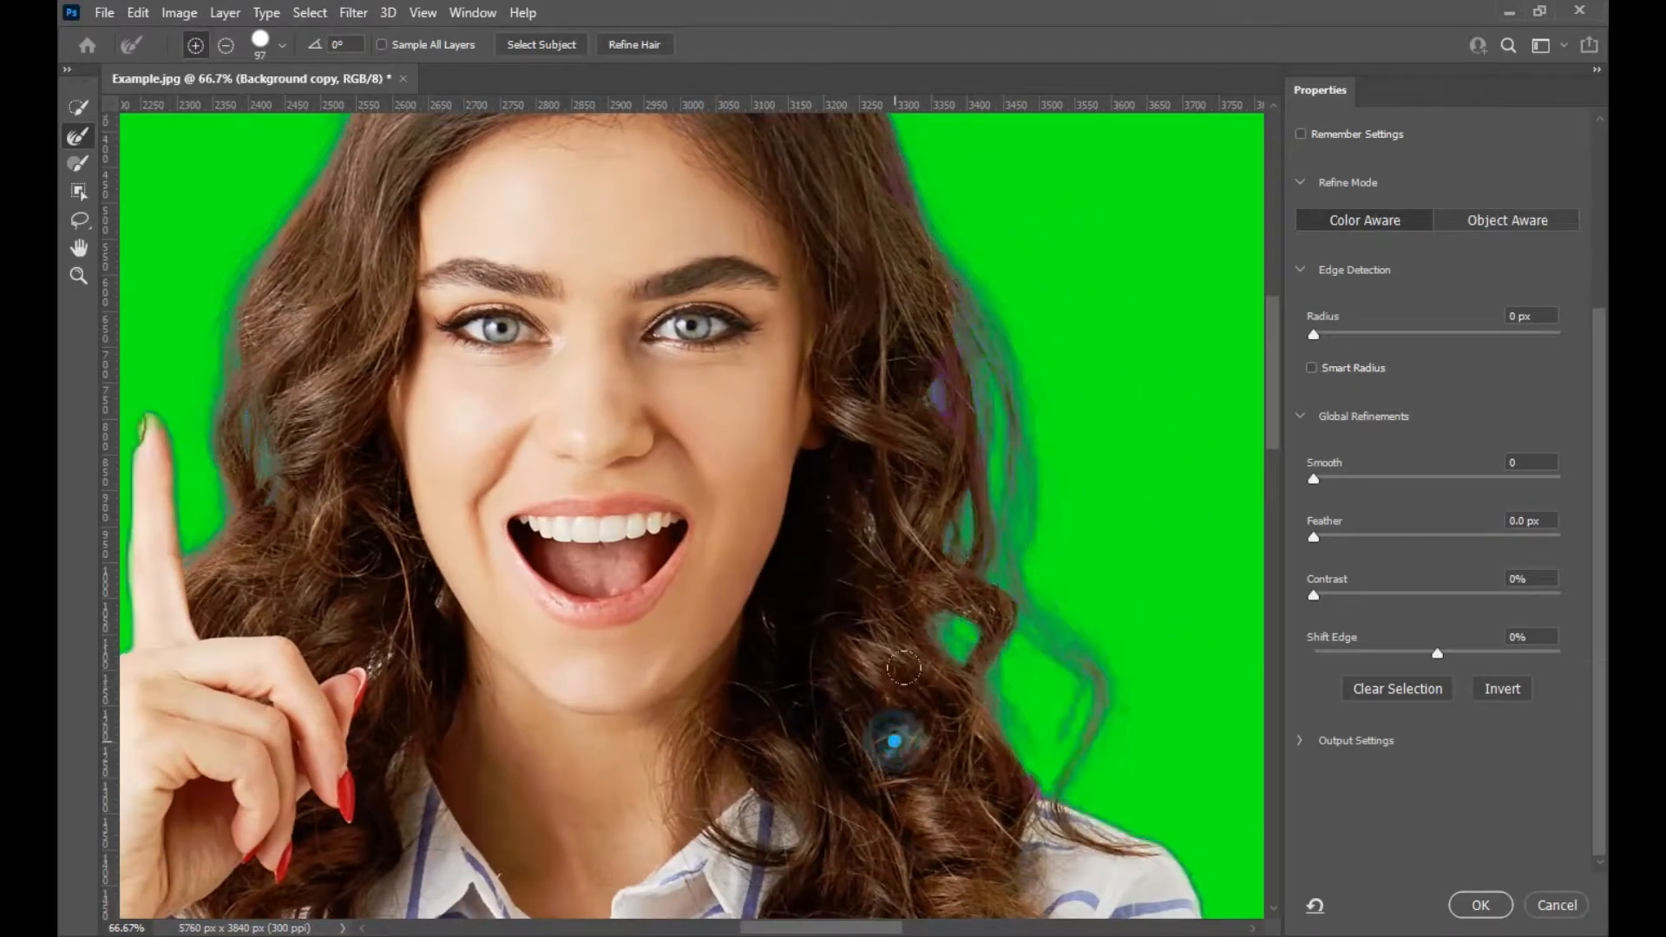
click(920, 387)
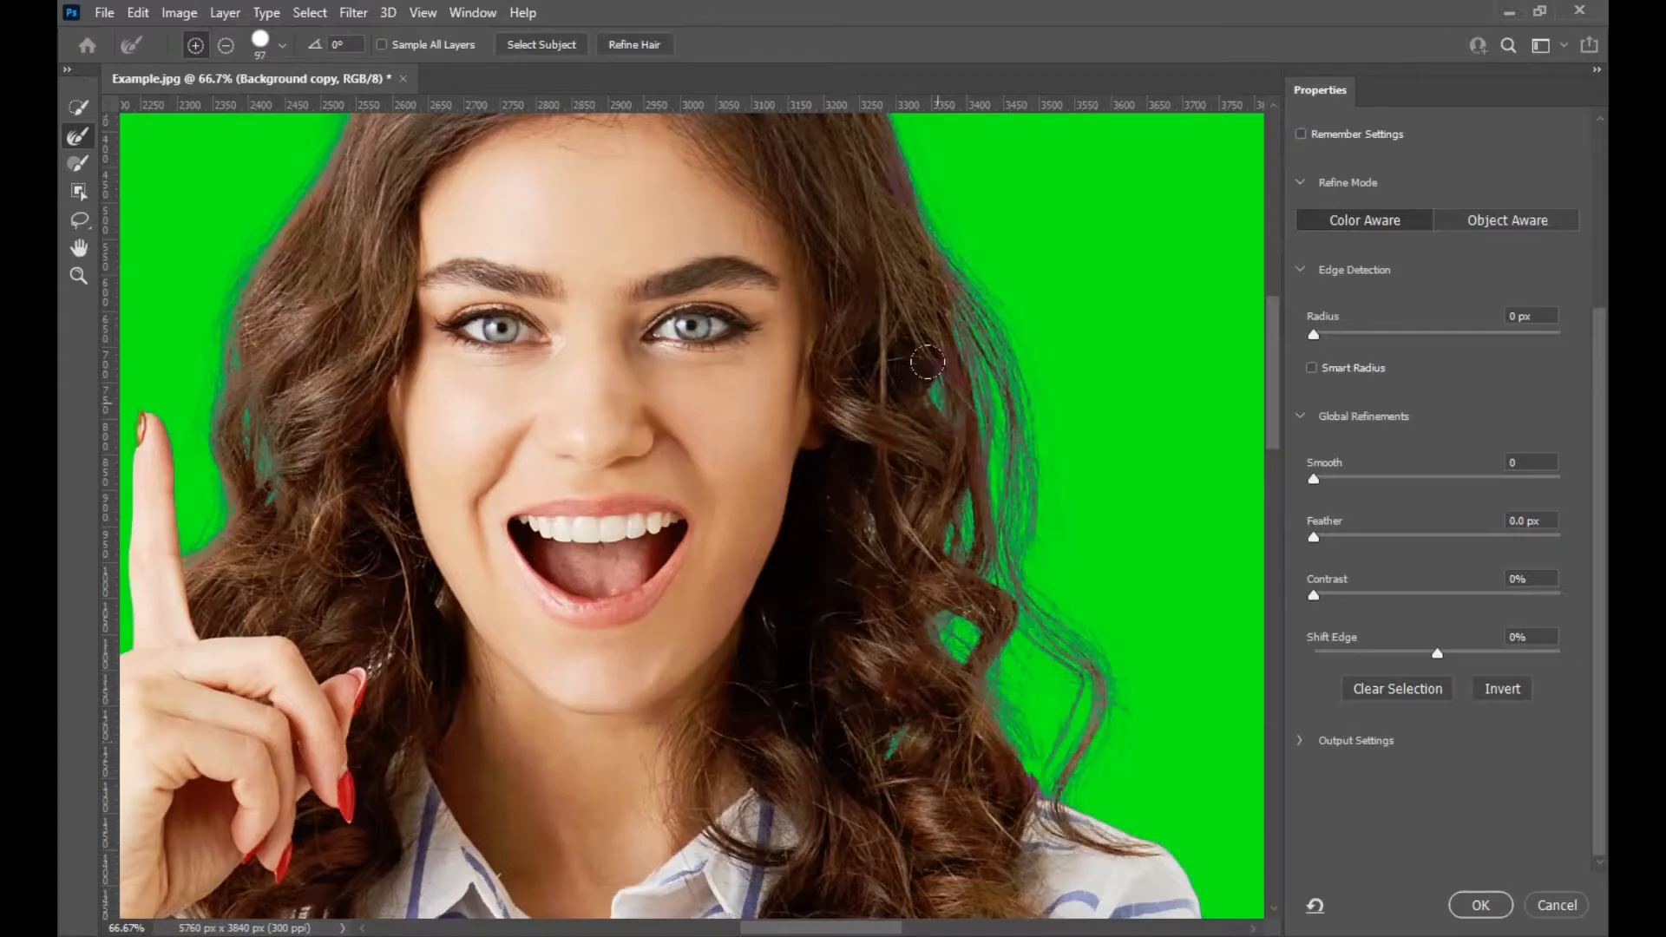
click(1092, 696)
click(1057, 734)
drag(931, 402, 934, 721)
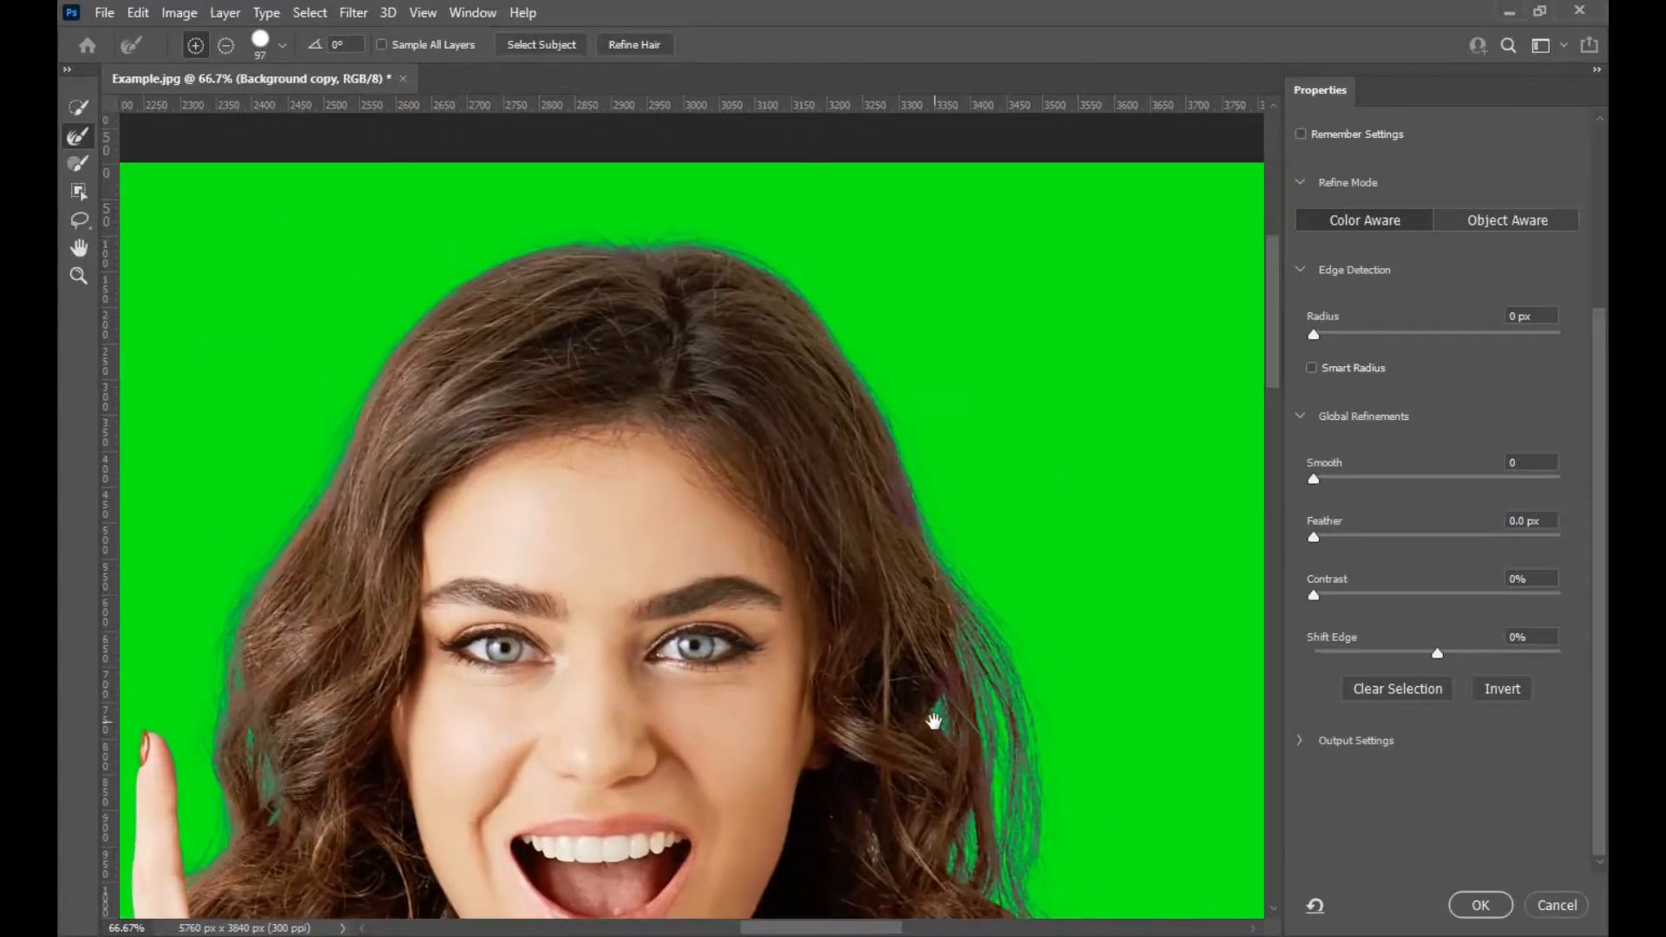
Subtract the leftover background between the forearm and the shirt with a small Brush.
scroll(933, 721, down, 5)
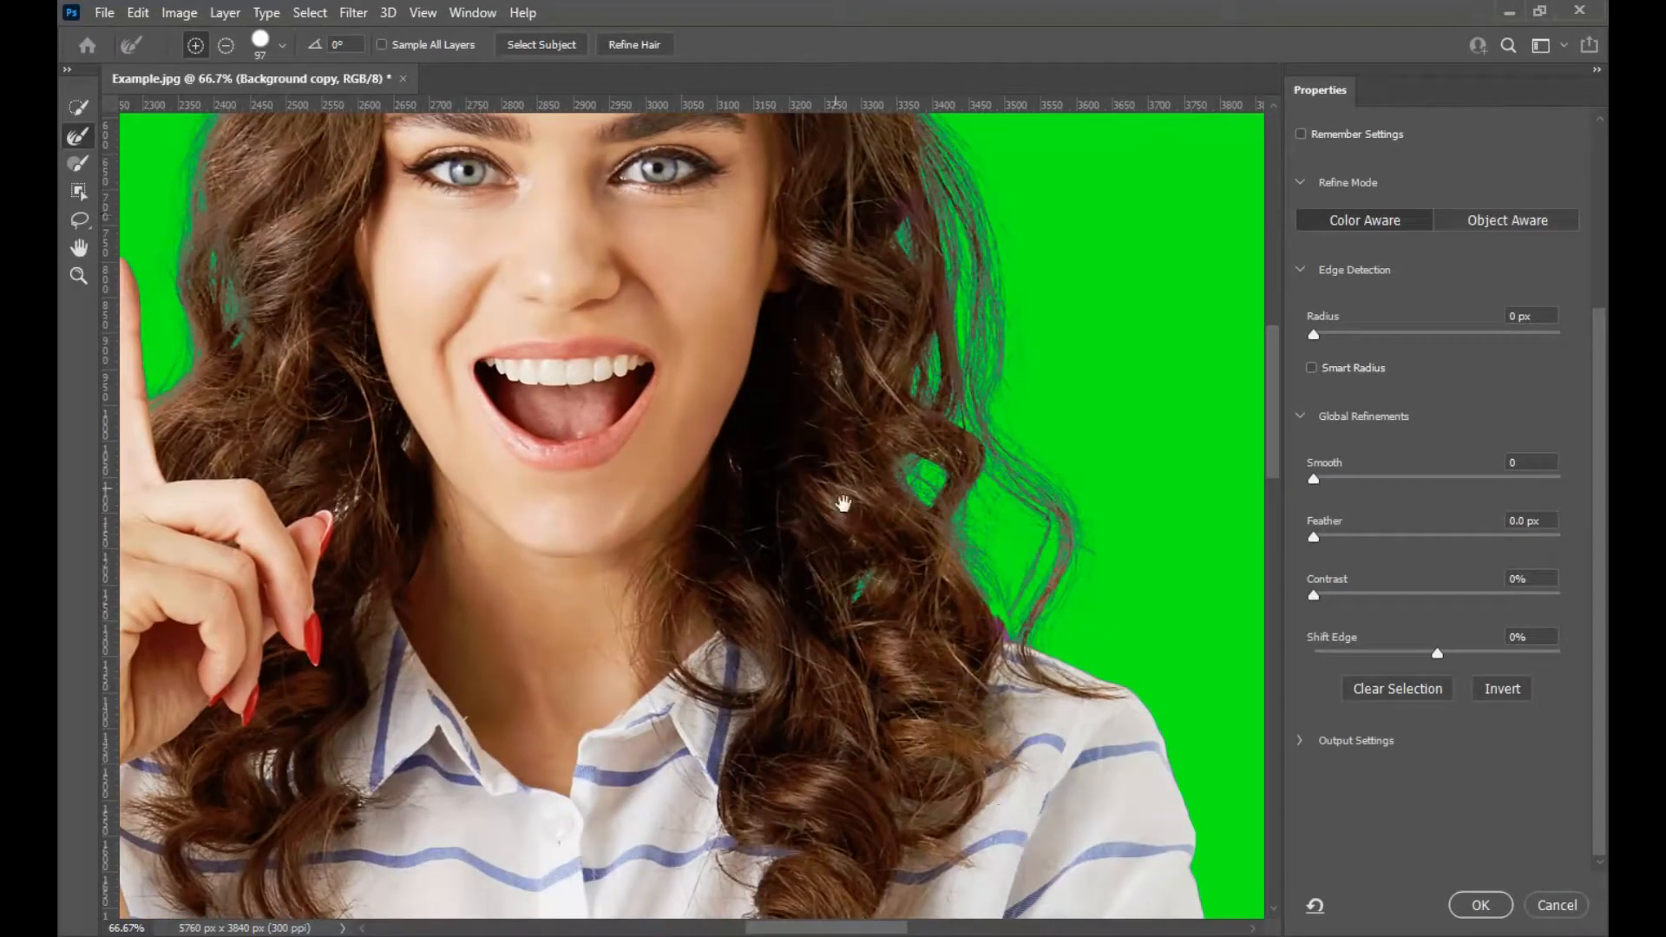
scroll(994, 736, down, 9)
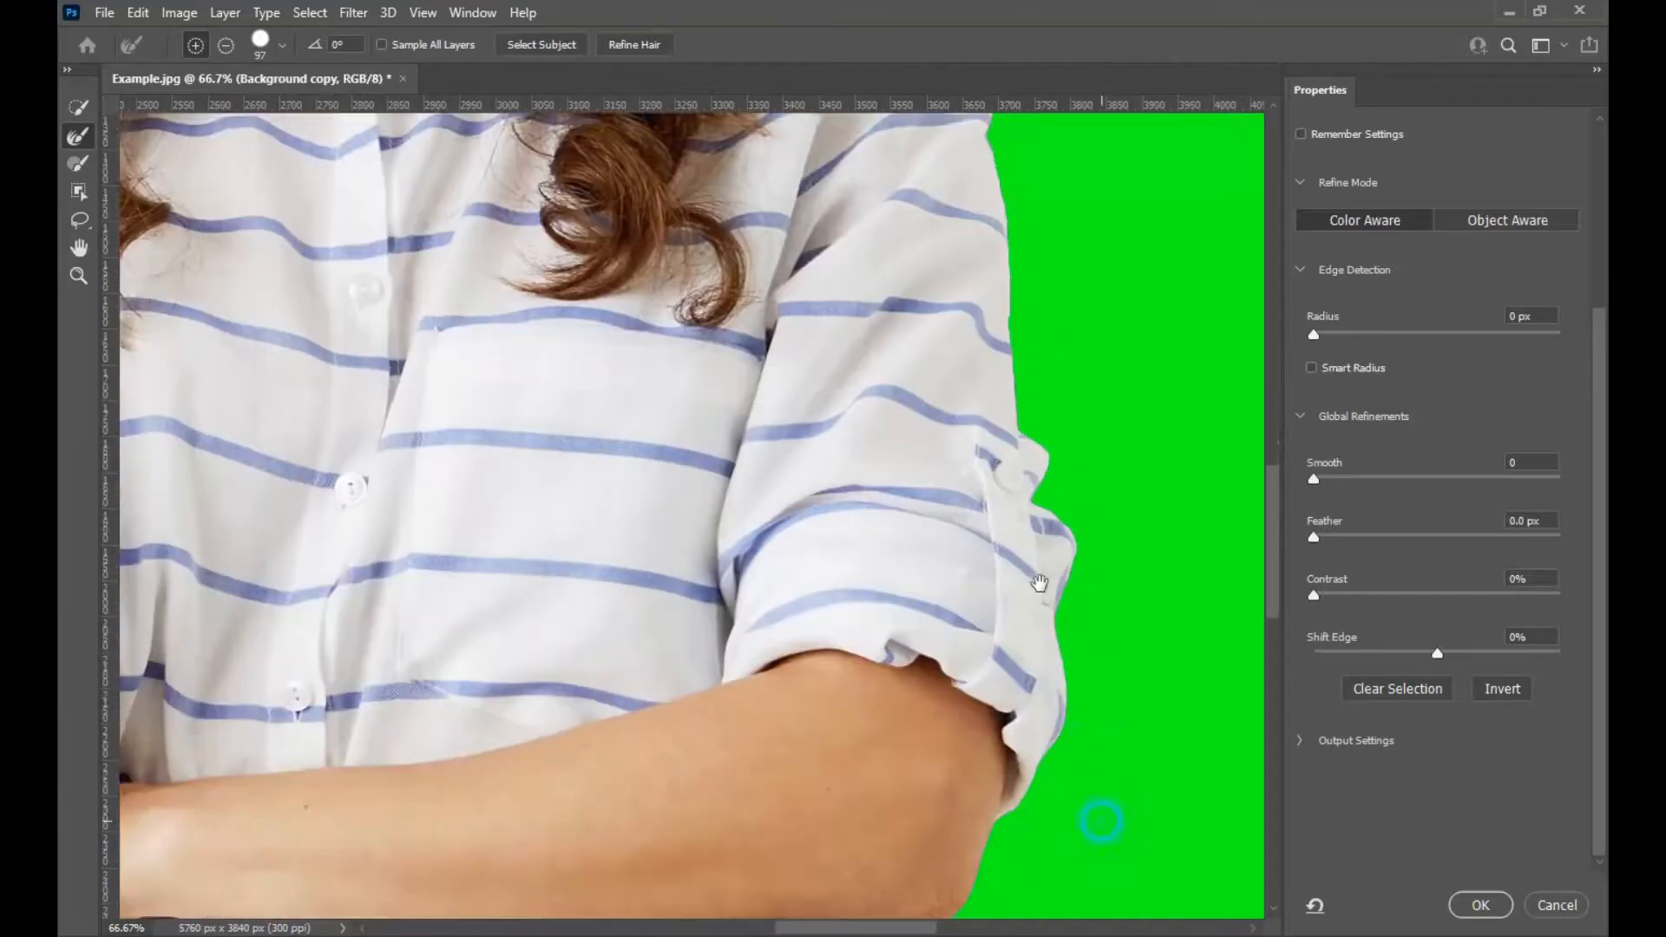
scroll(973, 611, down, 2)
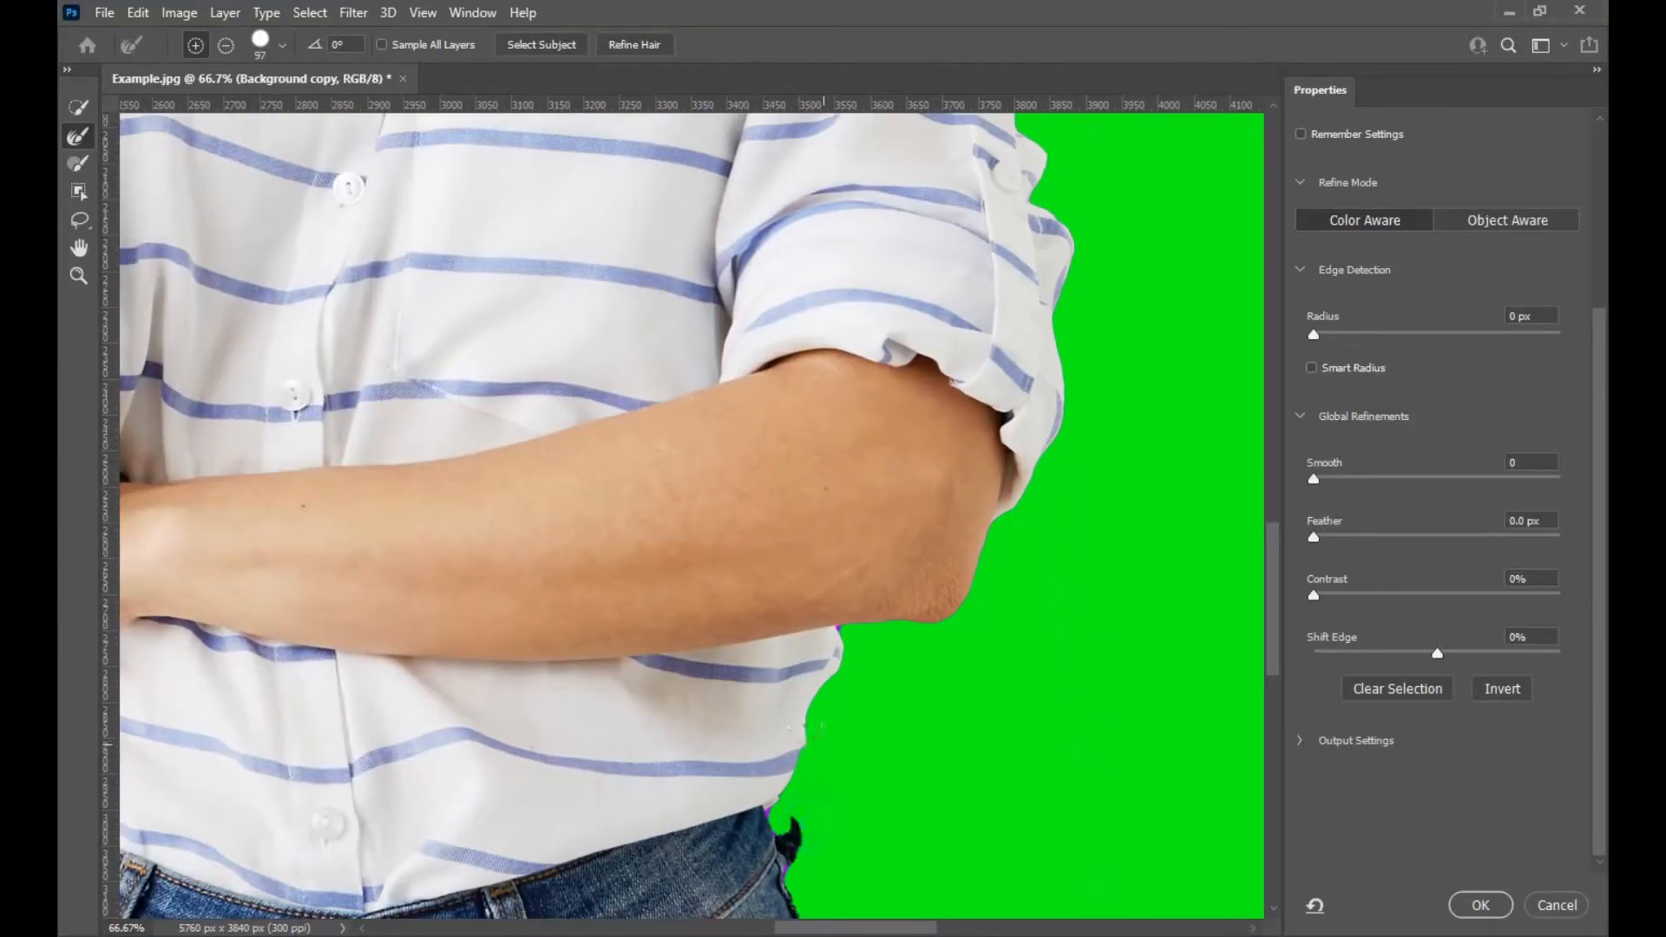
key(ctrl+plus)
key(ctrl+plus)
drag(840, 744, 639, 357)
mouse_move(954, 446)
mouse_down()
mouse_move(865, 442)
mouse_move(928, 461)
mouse_move(916, 443)
mouse_up()
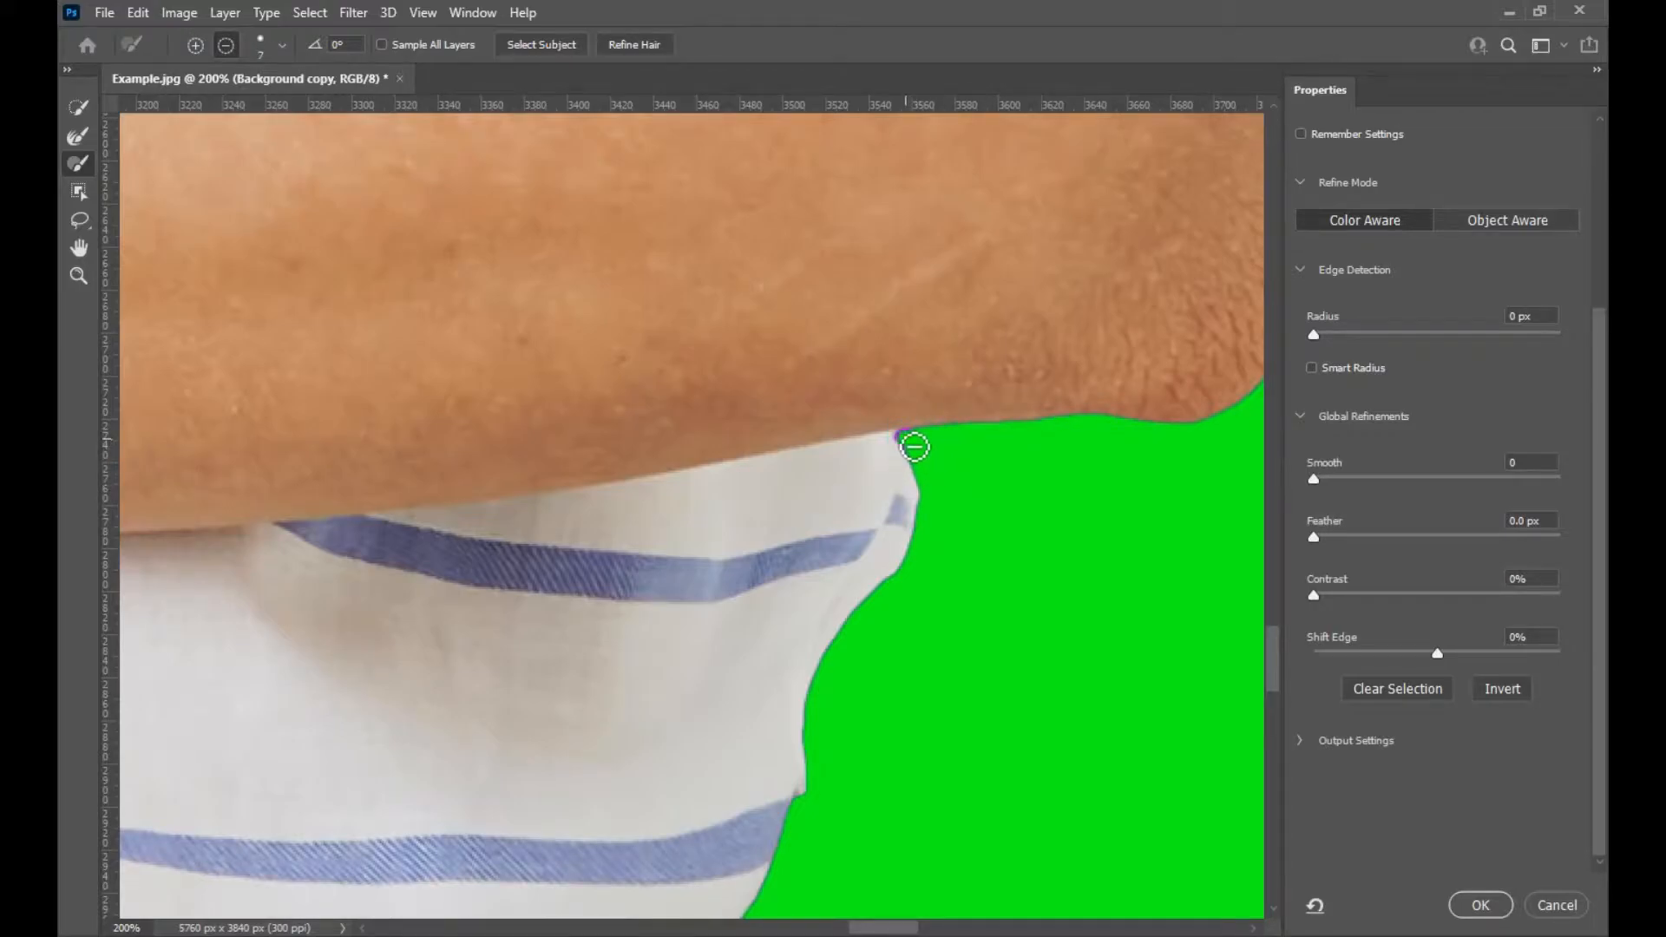
drag(913, 446, 909, 441)
key(alt)
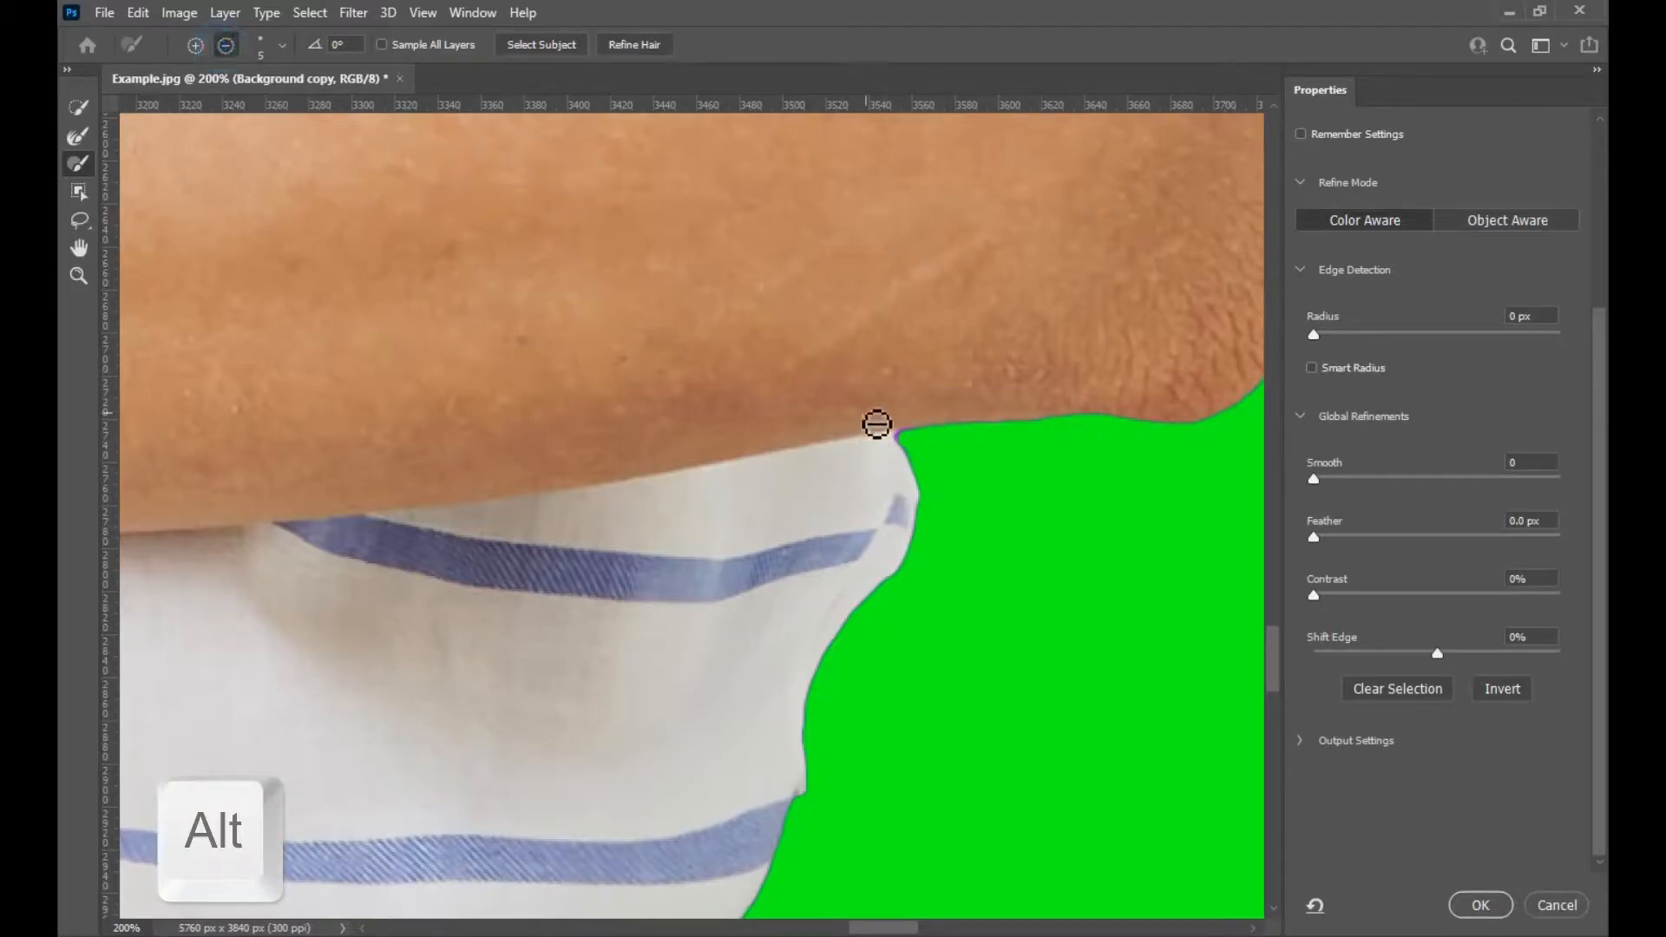
alt+right_click(914, 445)
click(911, 443)
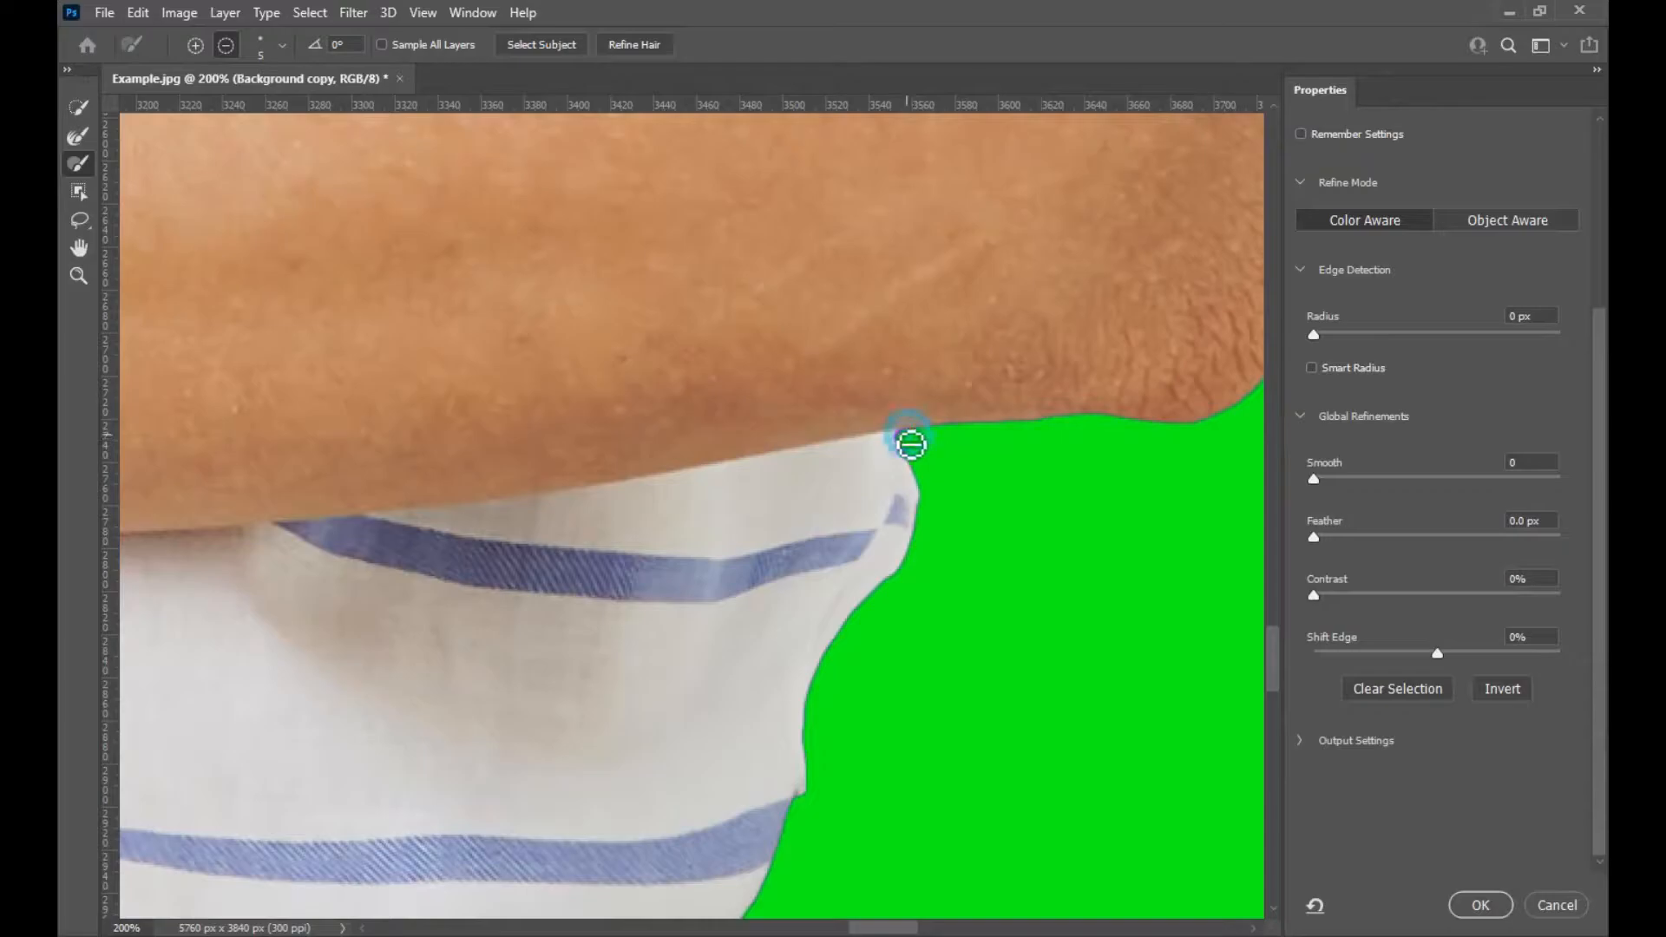
Subtract the dark background fragment beside the jeans' waistband with a 10 px Brush.
drag(888, 743, 943, 595)
drag(799, 778, 867, 579)
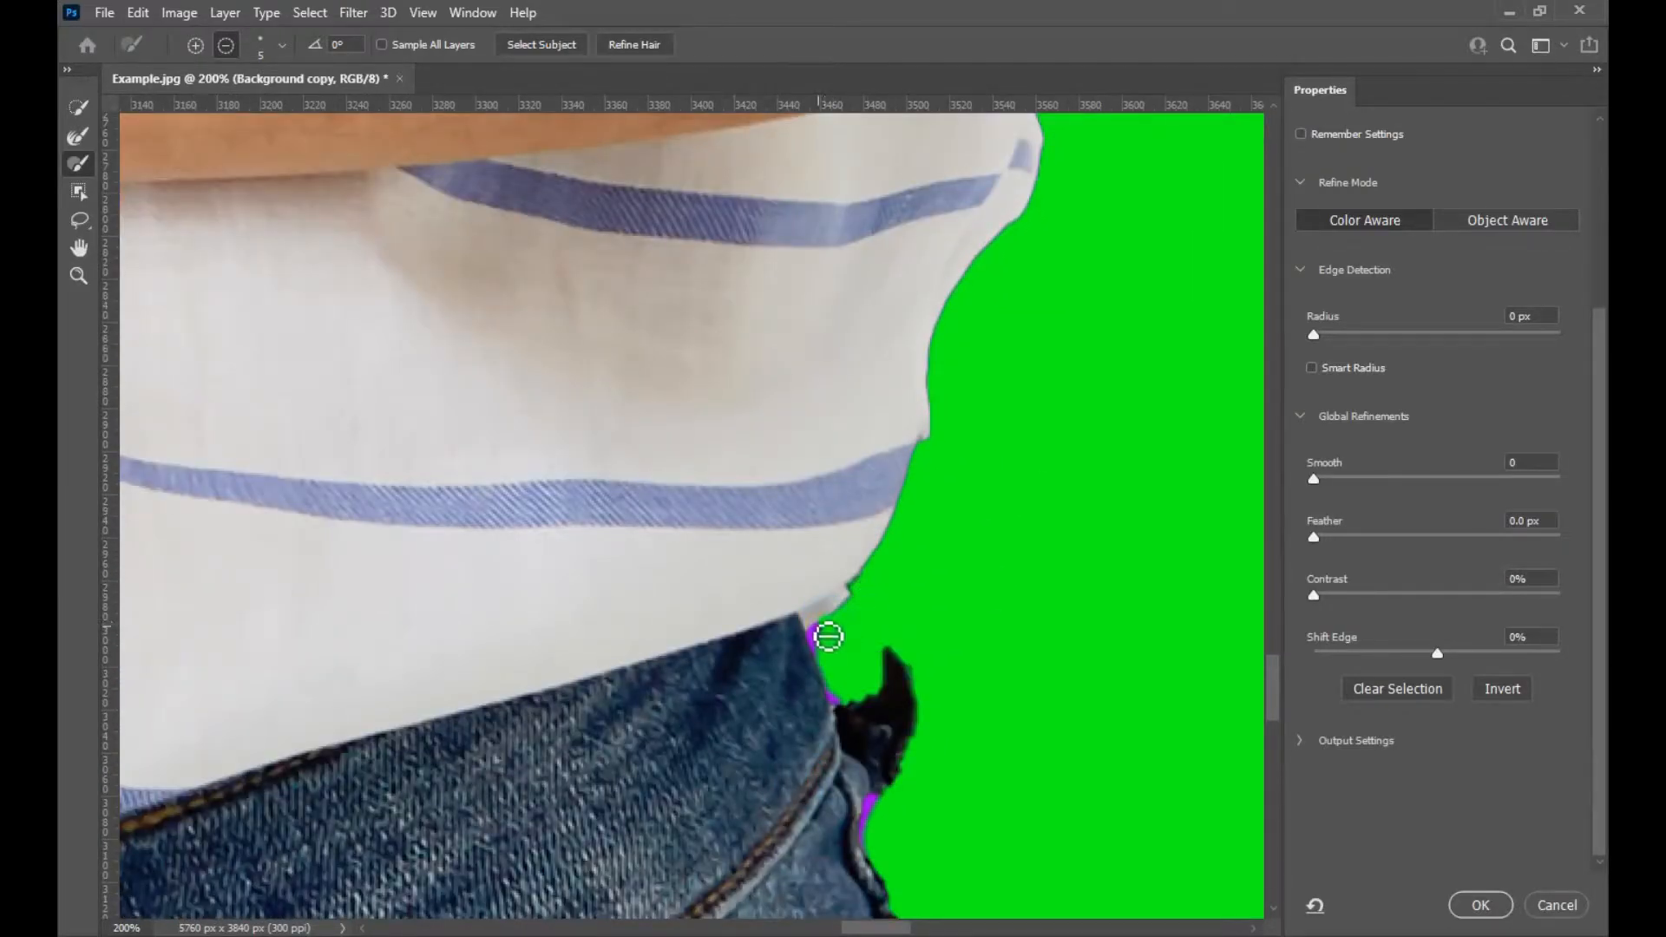
alt+right_click(845, 633)
drag(826, 641, 842, 696)
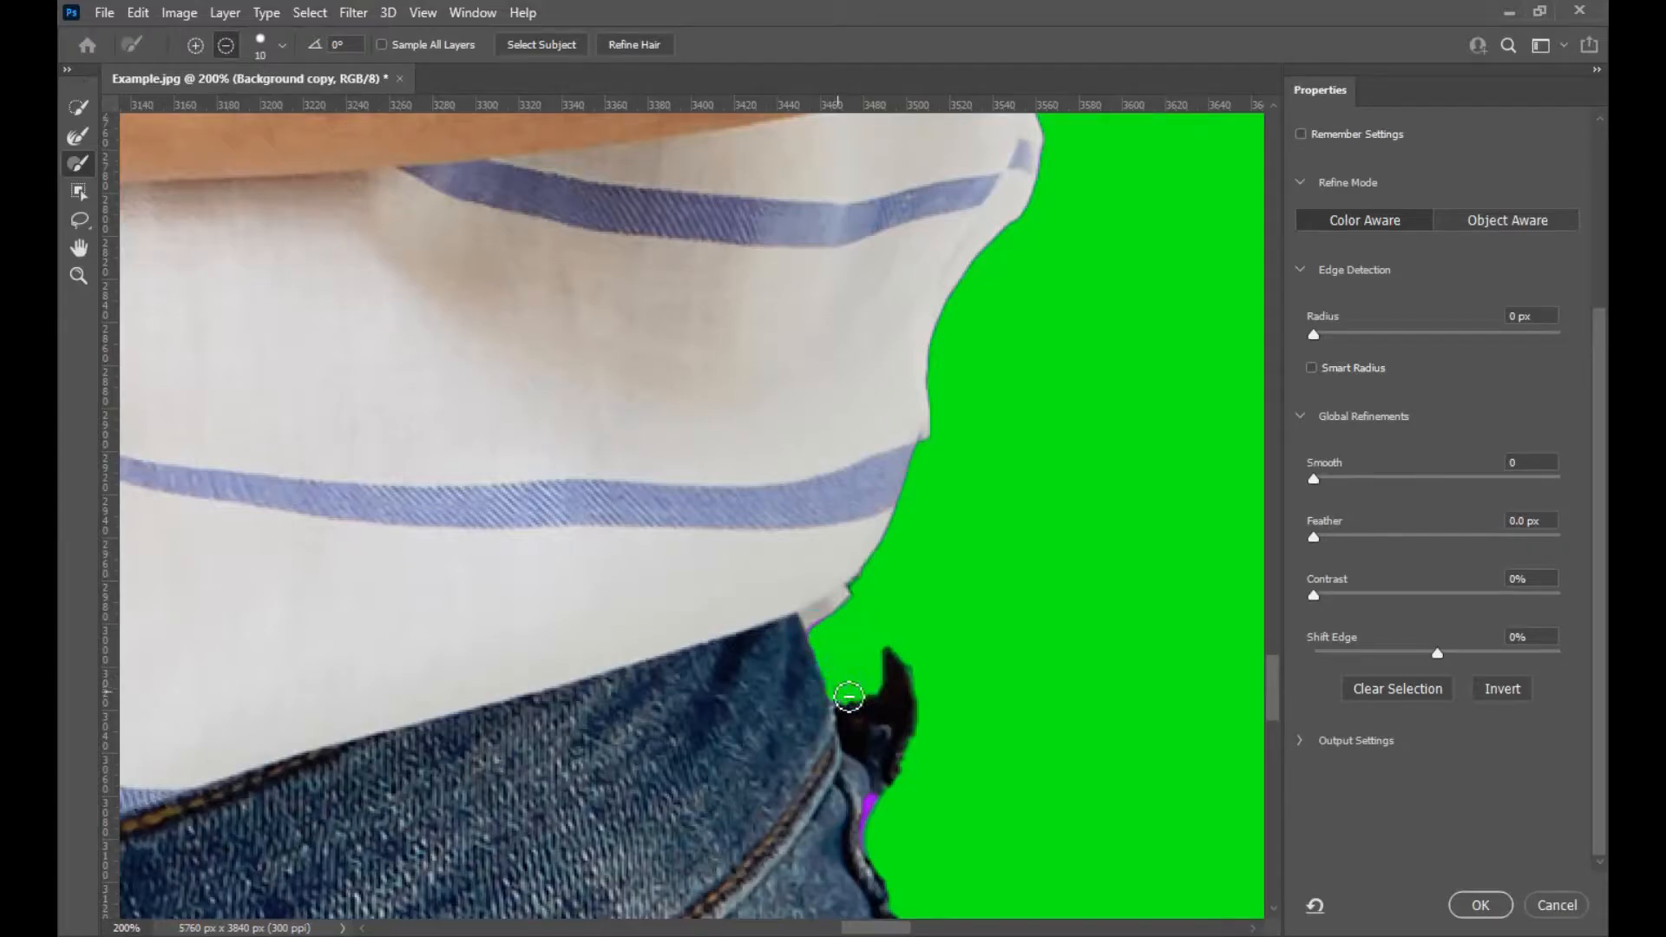
Set the Brush to 14 px and subtract leftover background along the right edge of the jeans.
mouse_move(883, 838)
mouse_down()
mouse_move(867, 608)
mouse_move(864, 652)
mouse_up()
mouse_move(903, 738)
mouse_down()
mouse_move(910, 792)
mouse_move(788, 369)
mouse_up()
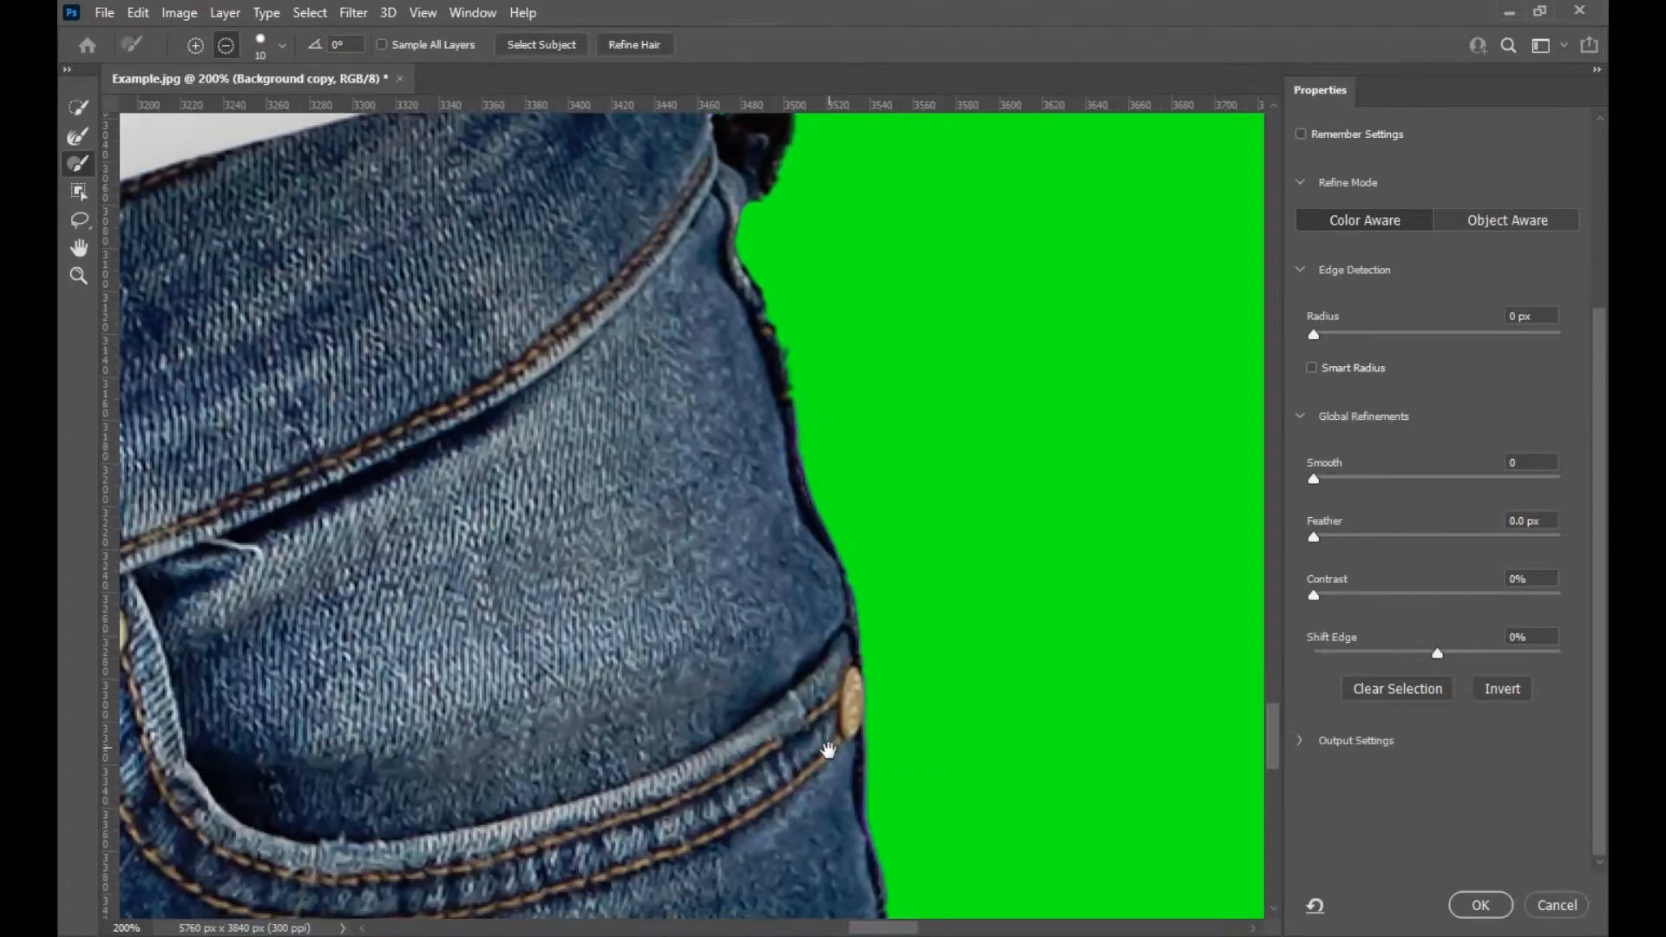
drag(824, 748, 788, 307)
alt+right_click(880, 459)
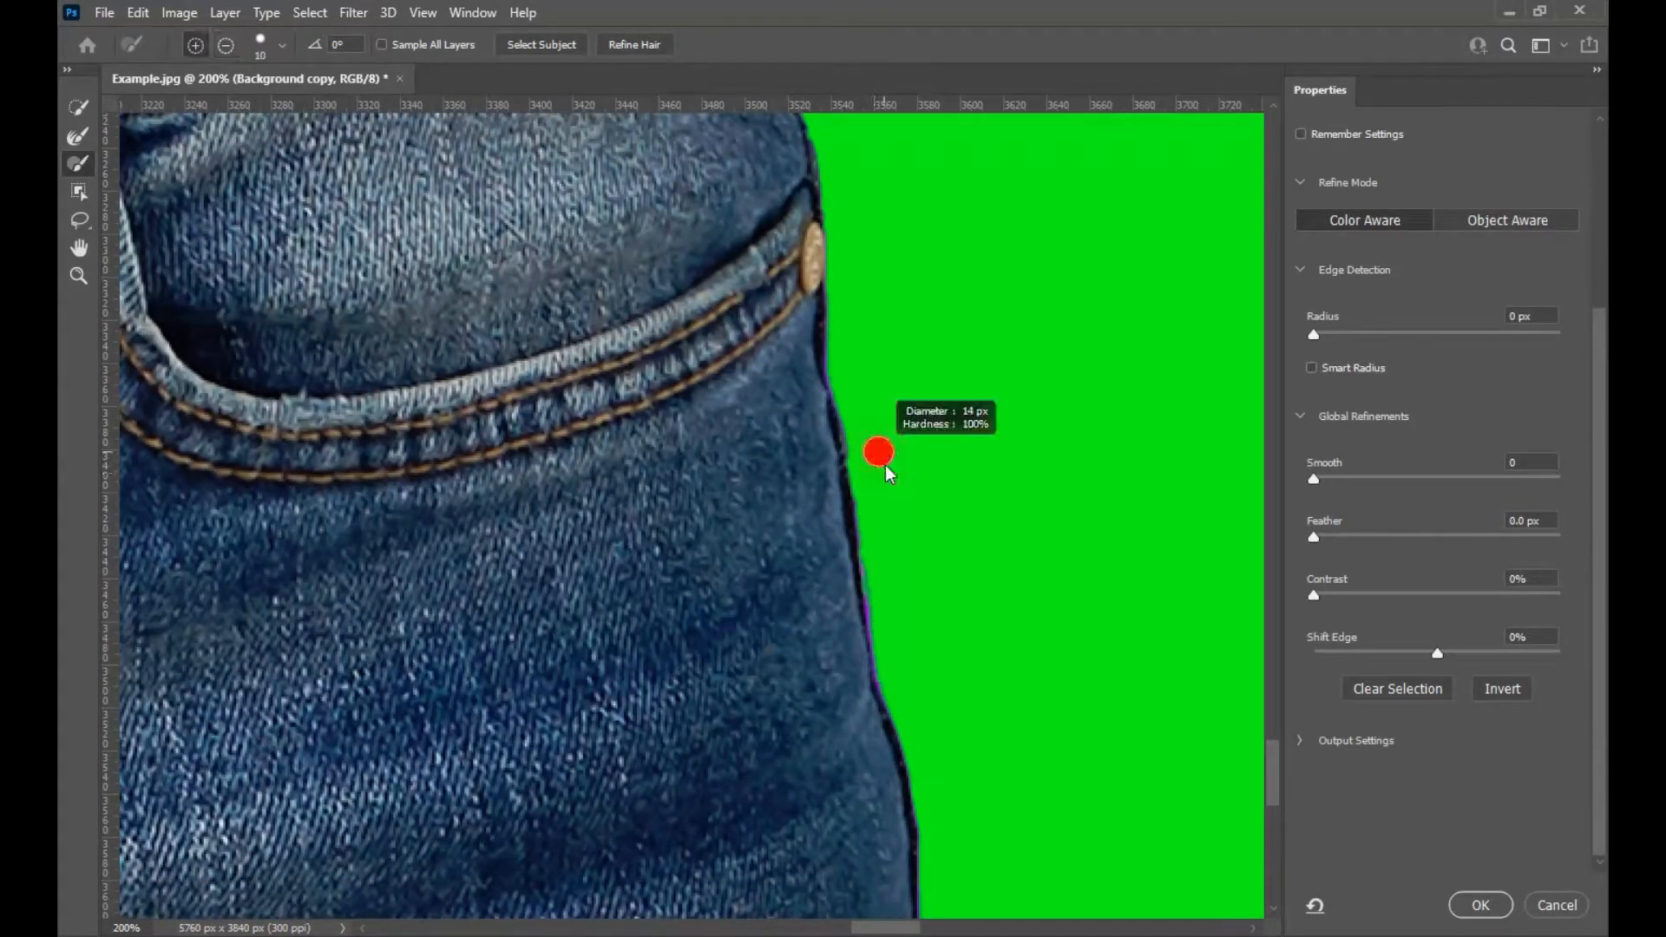
drag(869, 560, 878, 585)
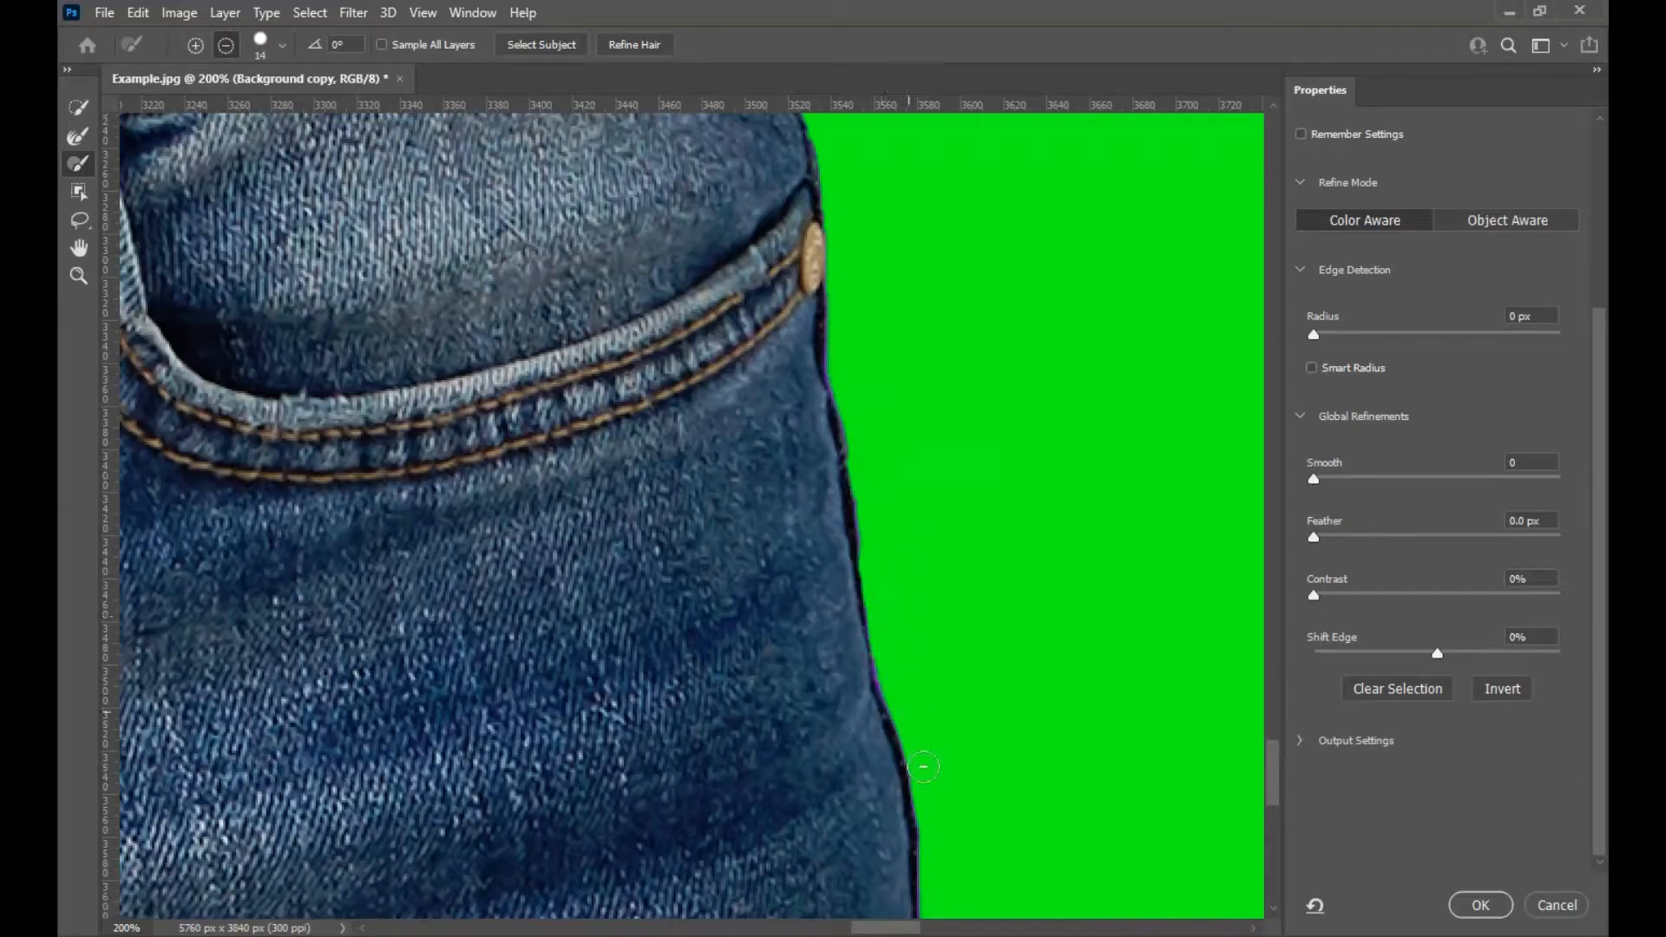
Subtract stray edge pixels along the lower and left edges of the jeans.
drag(938, 789, 889, 399)
drag(929, 799, 877, 440)
drag(668, 607, 739, 610)
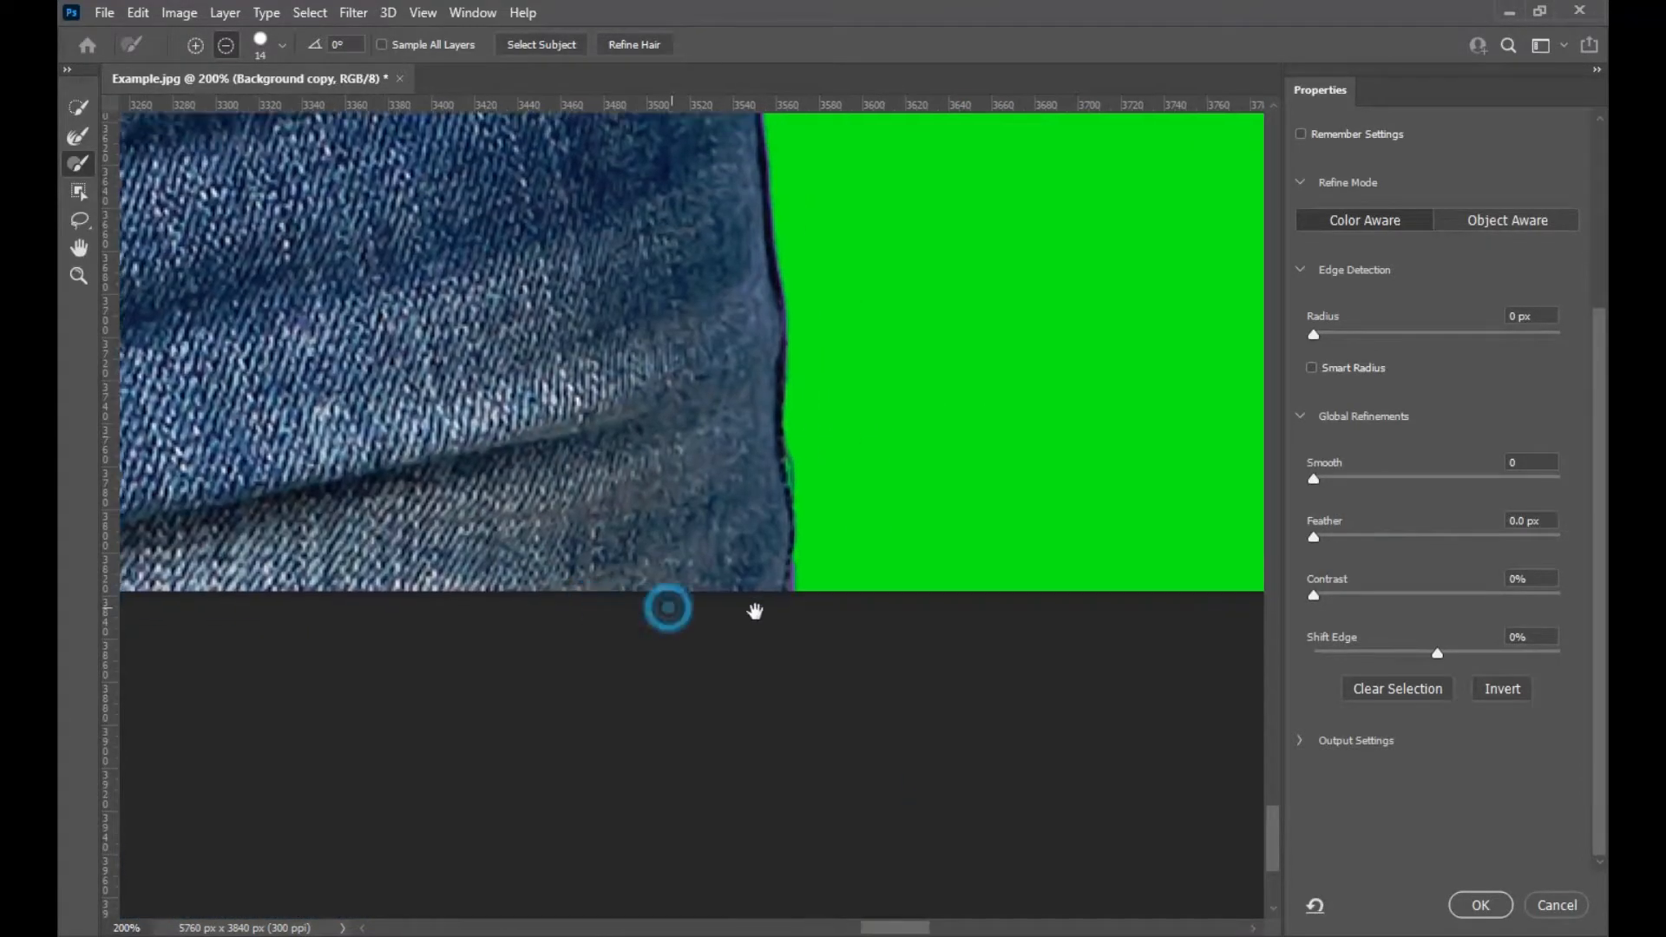
drag(466, 532, 819, 636)
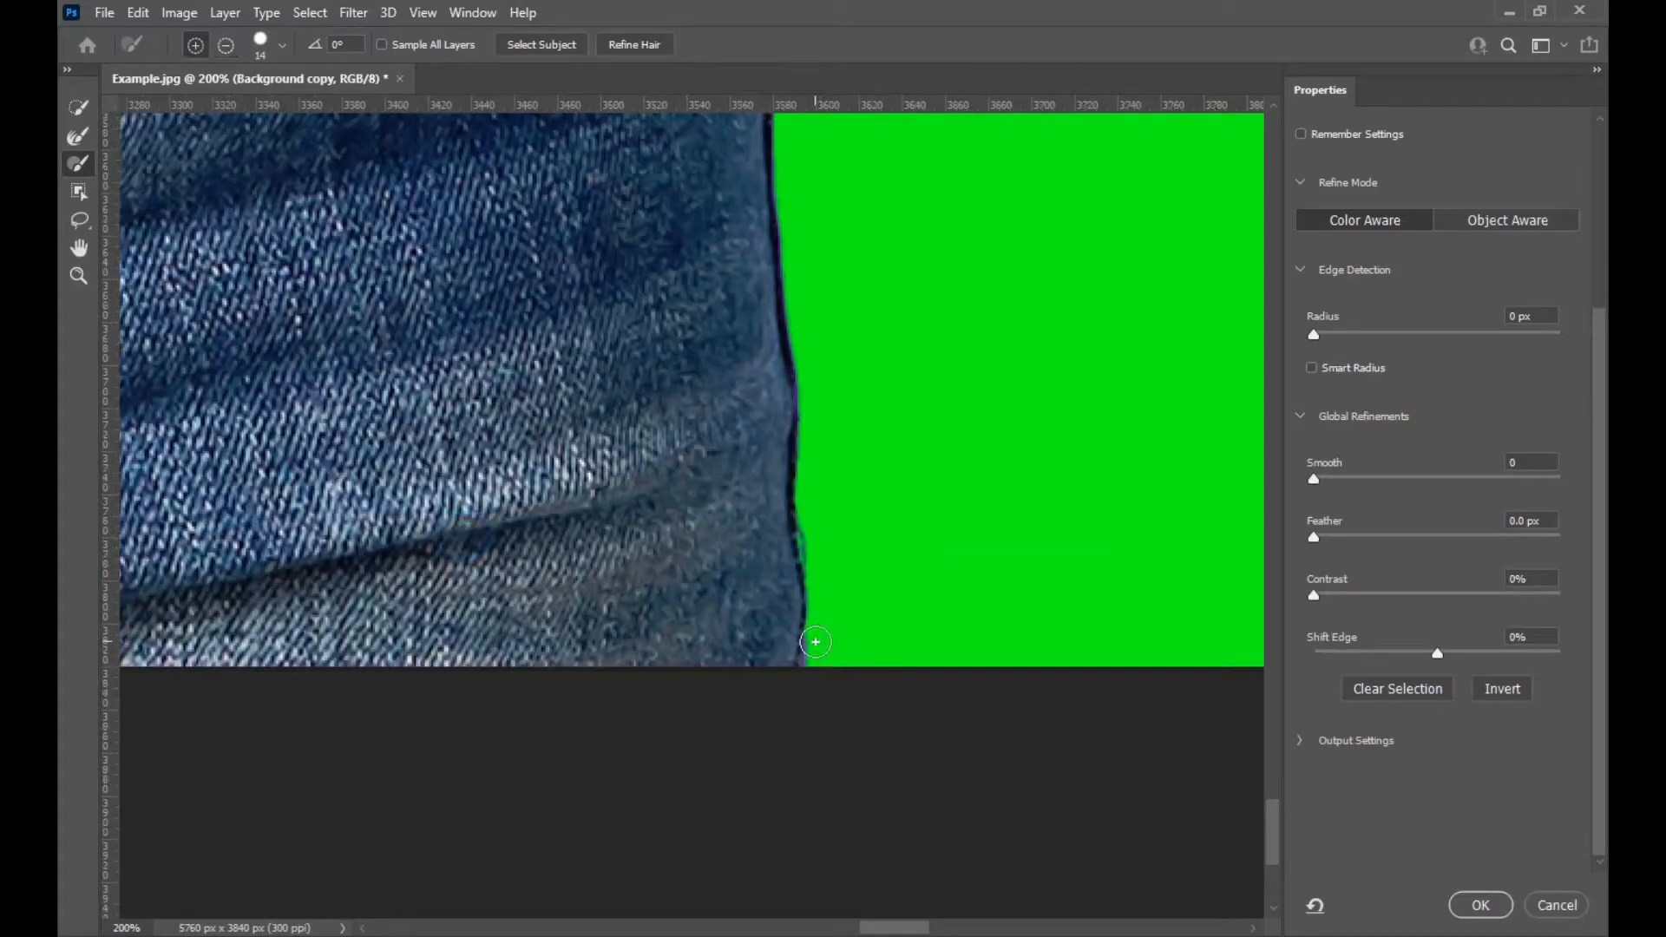
key(alt)
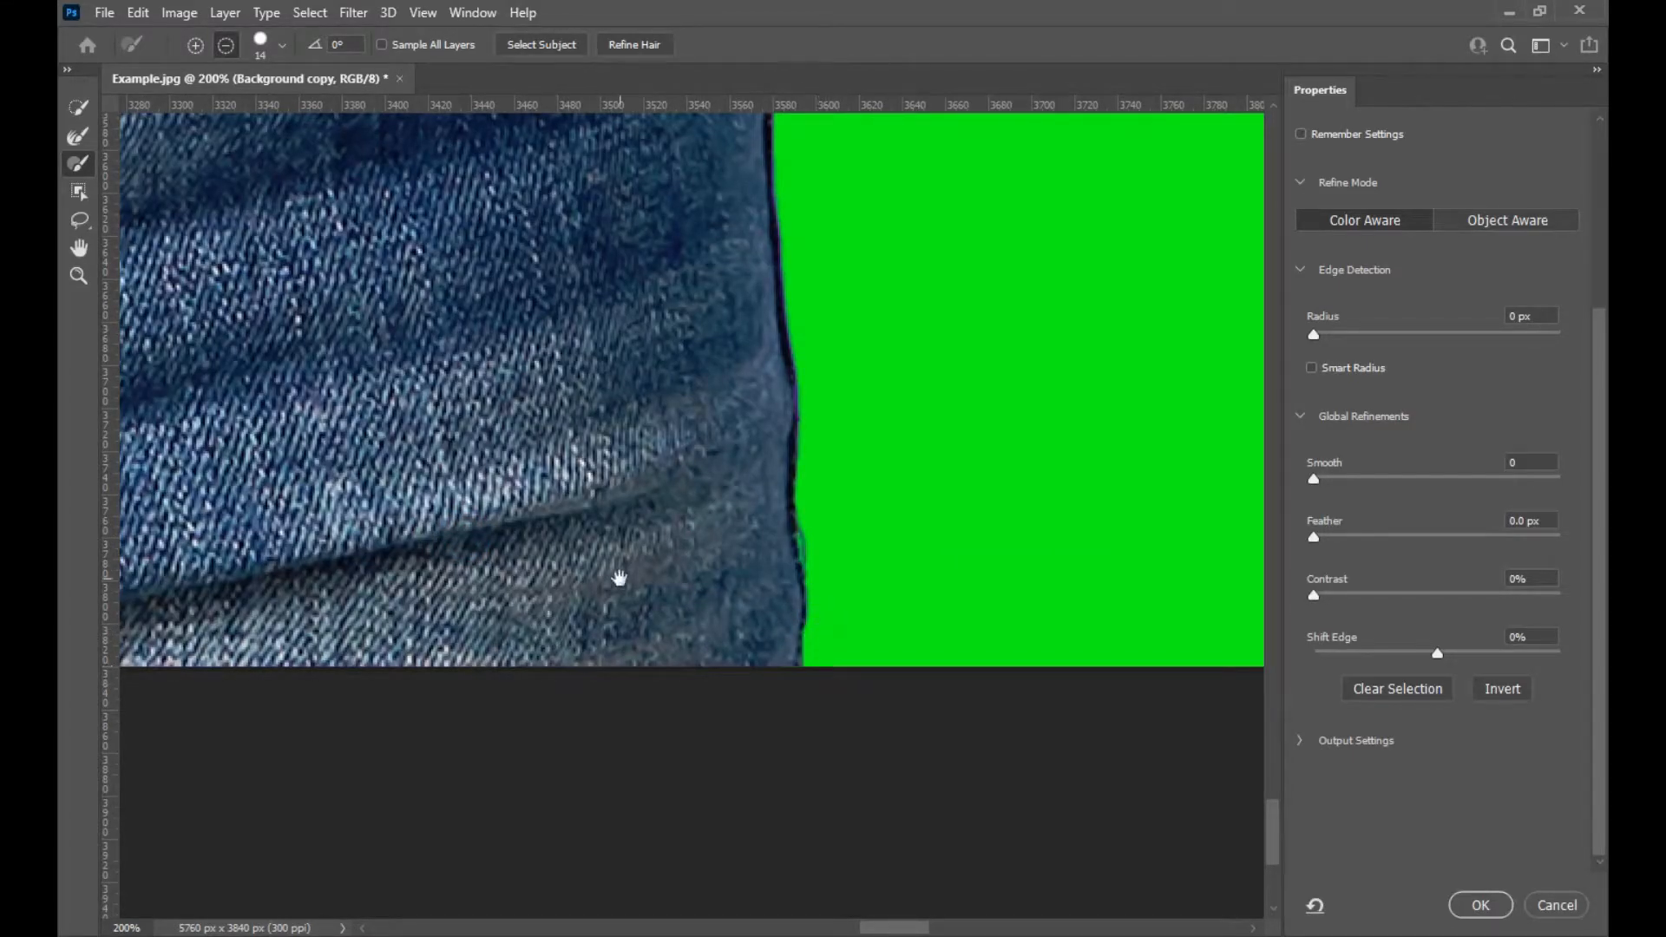
drag(554, 545, 1102, 608)
drag(257, 599, 1162, 592)
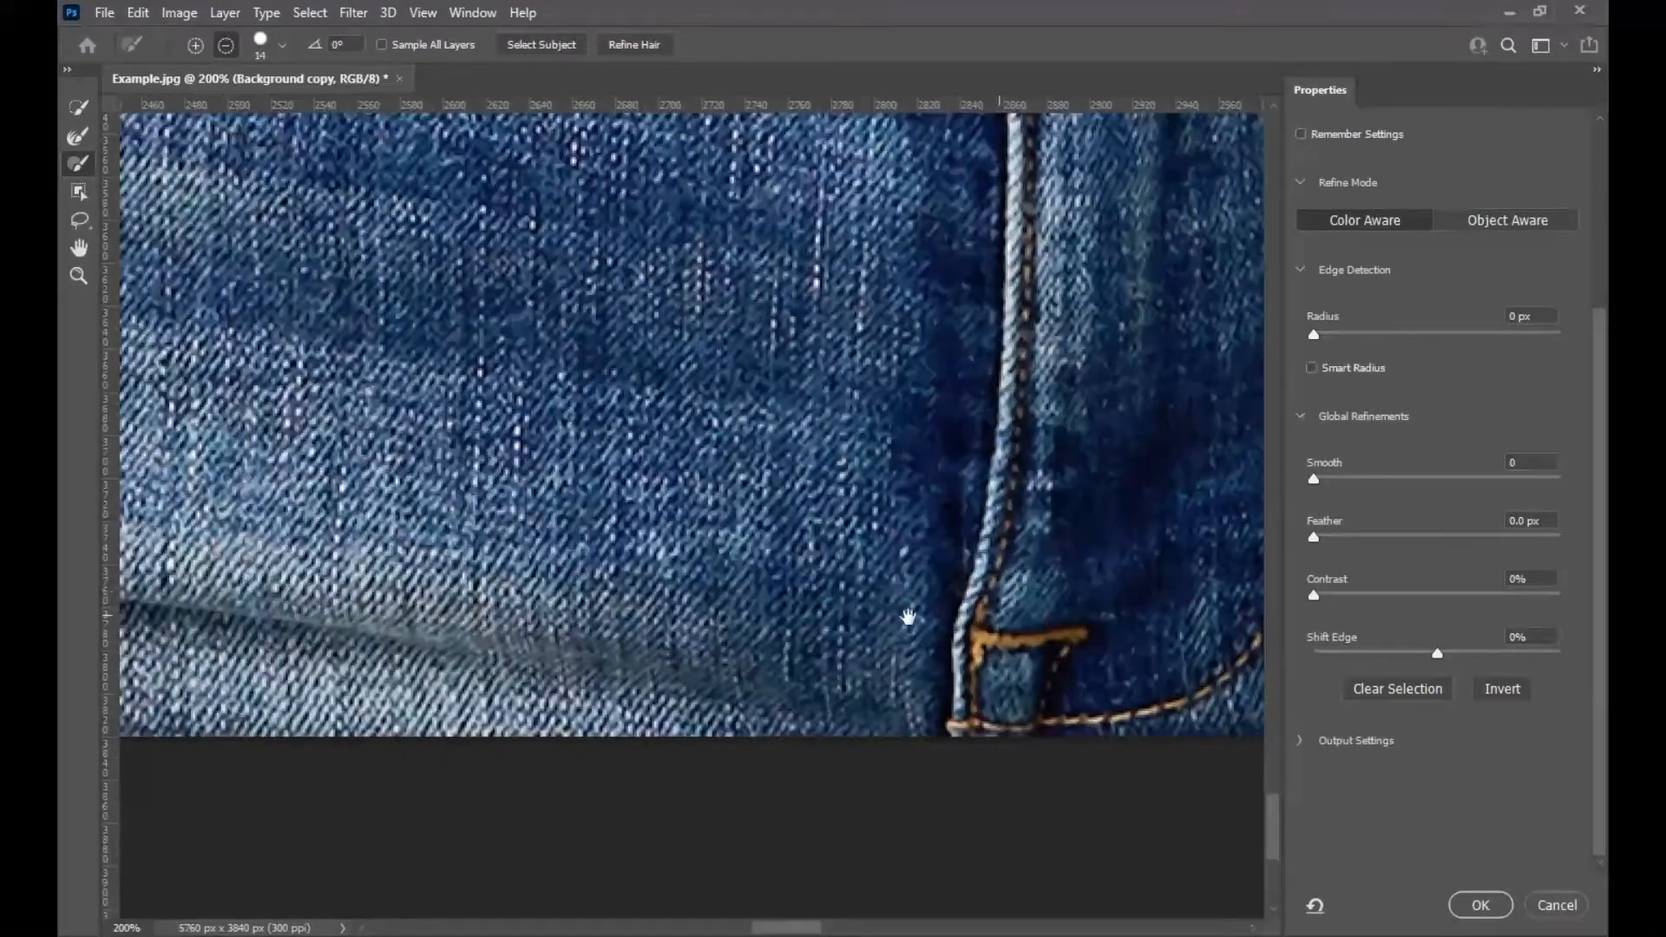
drag(406, 578, 1219, 578)
drag(435, 562, 860, 666)
click(748, 632)
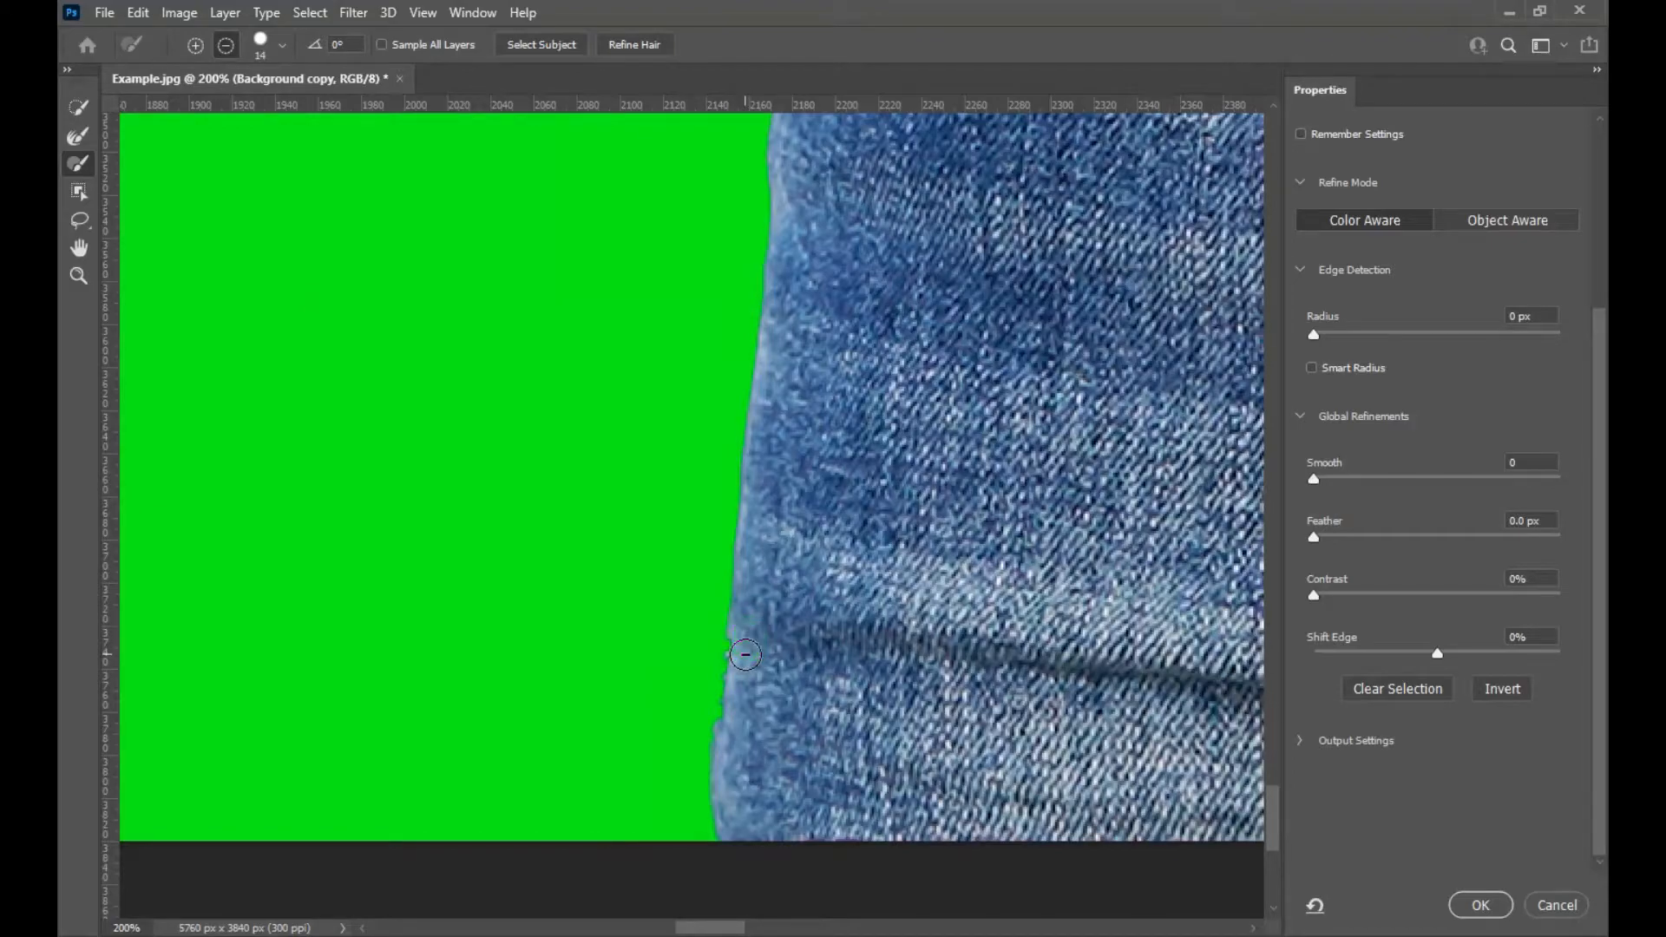
drag(841, 324, 842, 306)
Add the jeans' left edge back into the selection with the Brush in add mode.
shift+click(195, 44)
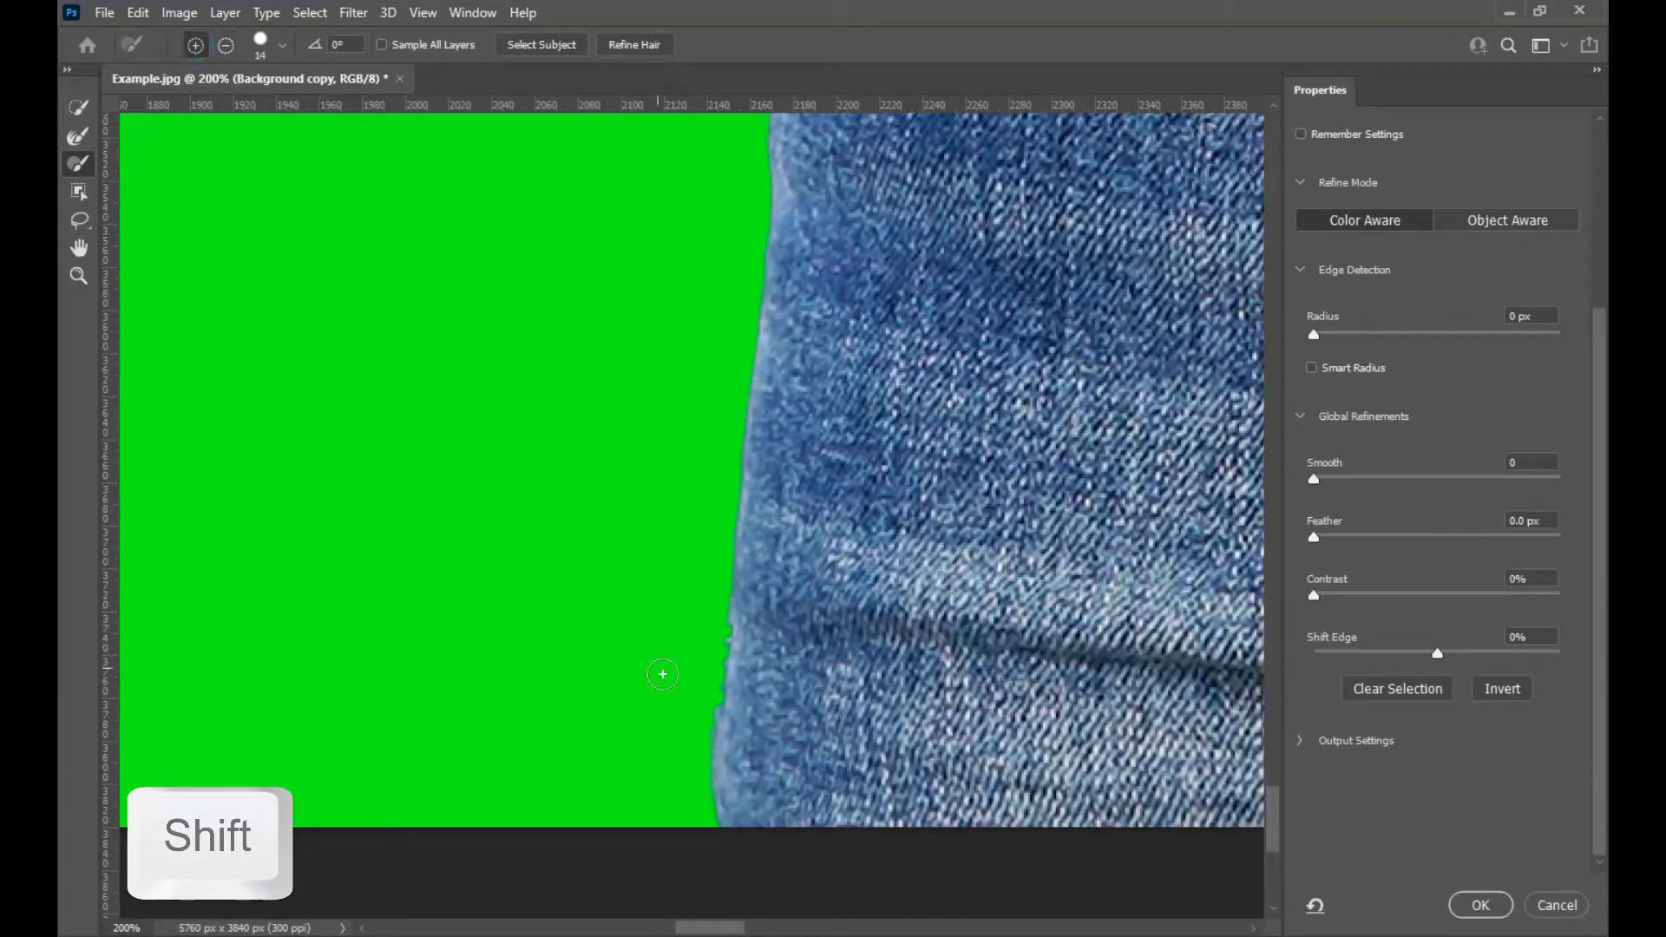
click(745, 626)
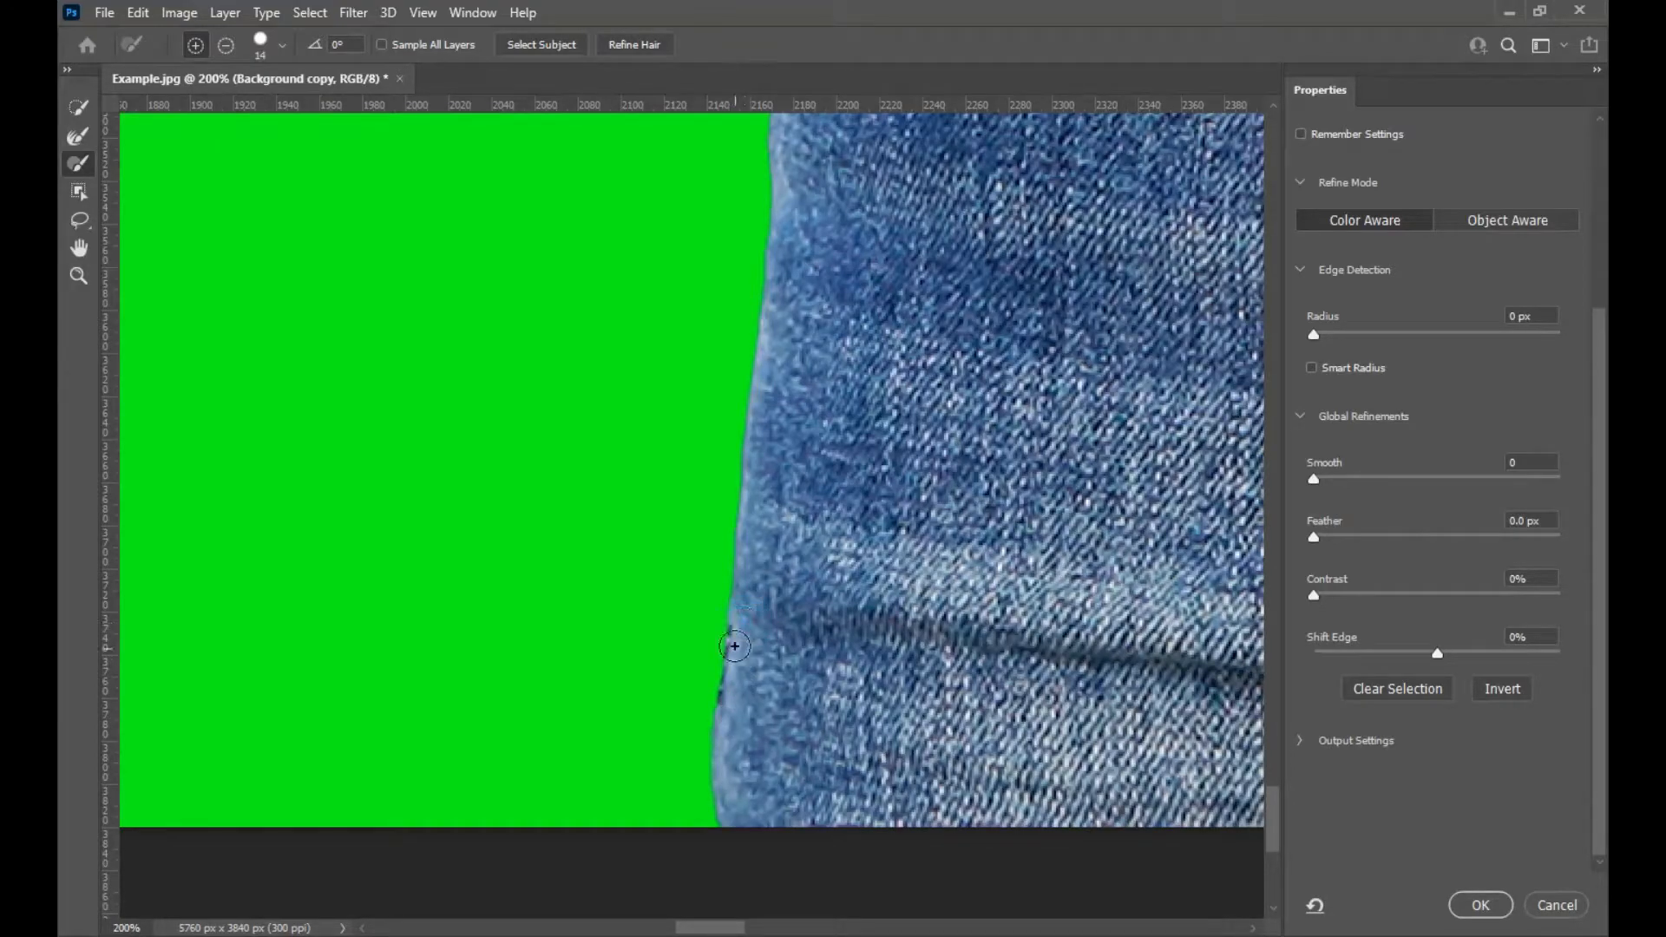
drag(760, 406, 737, 839)
drag(786, 336, 684, 769)
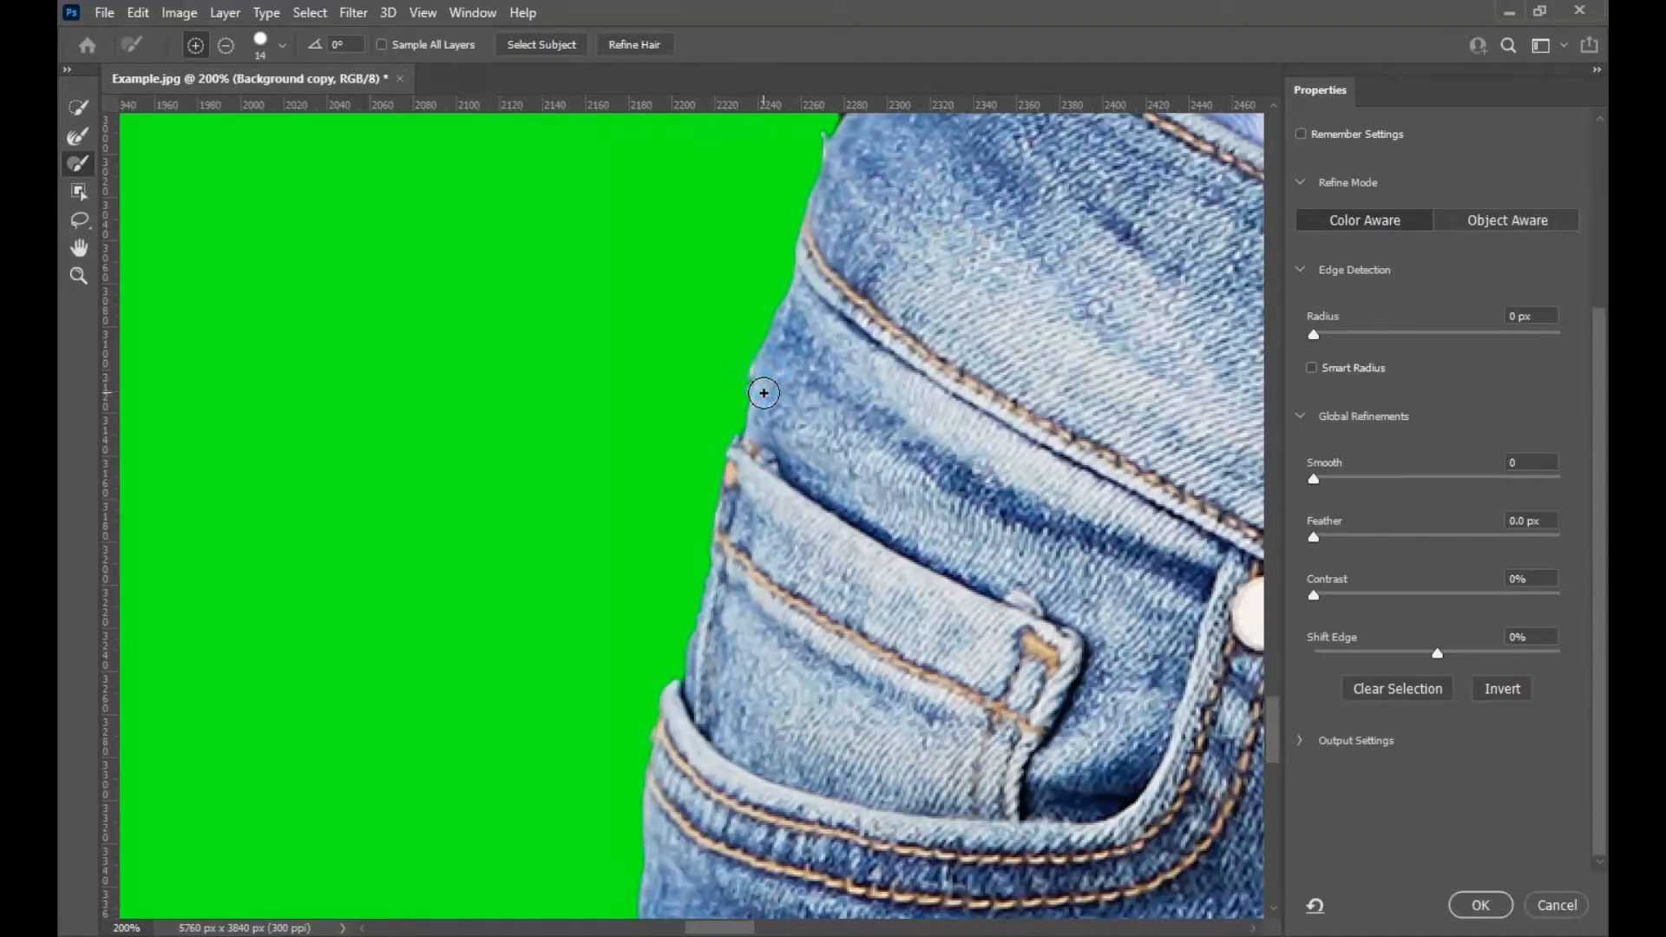
drag(806, 309, 785, 609)
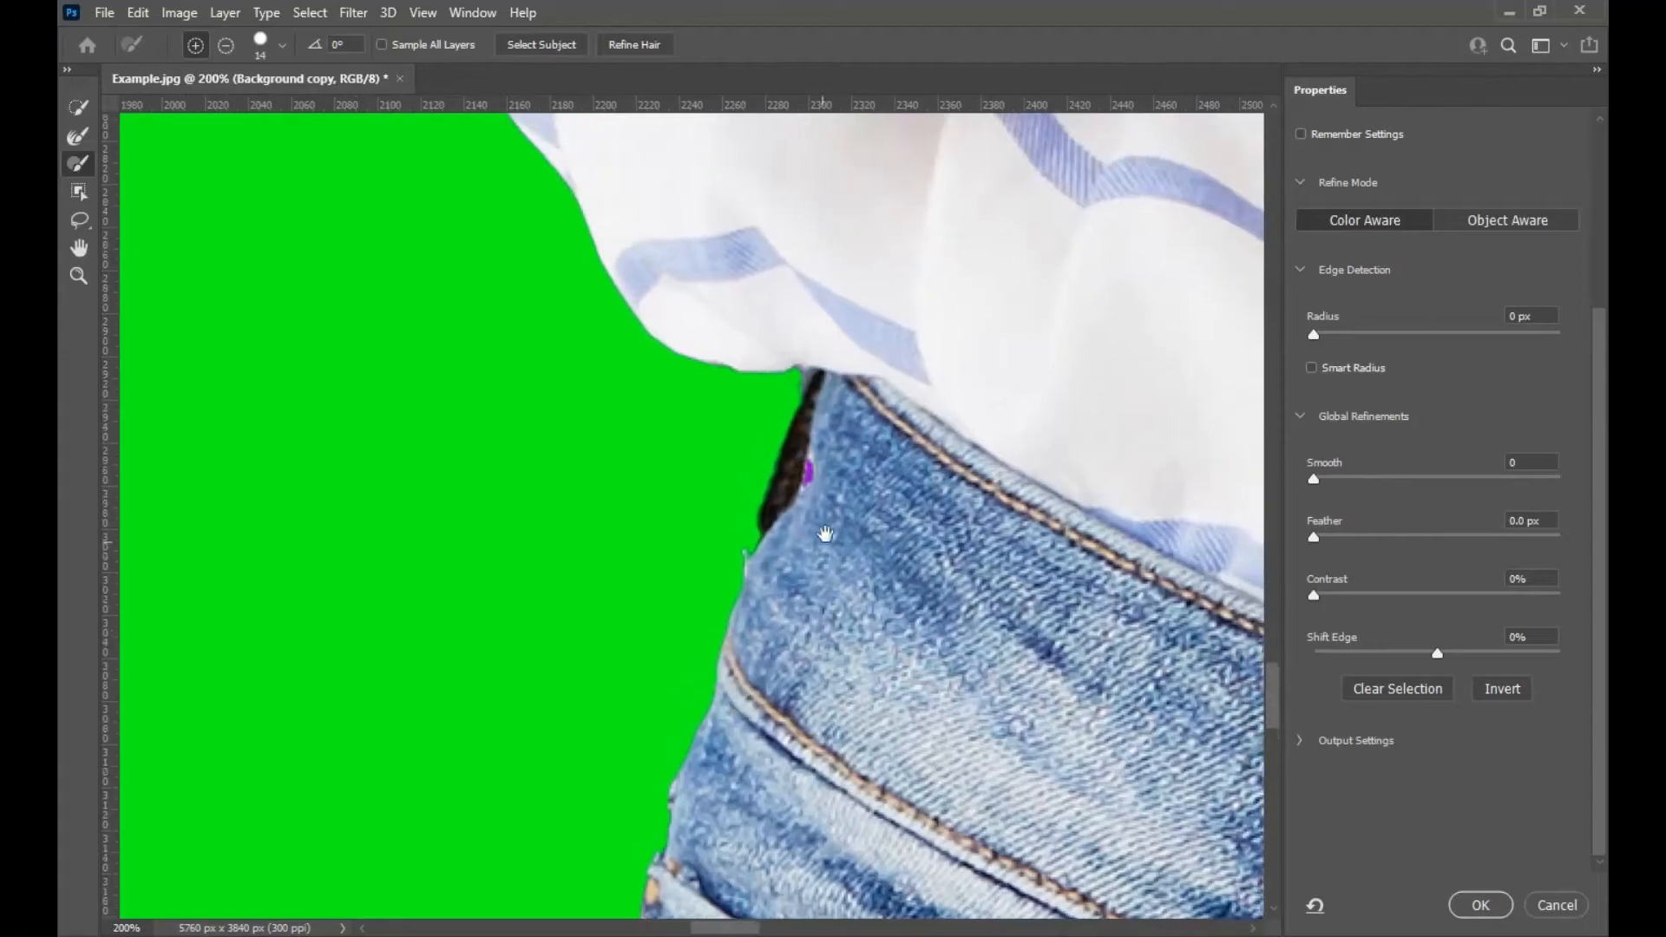
Subtract the purple fleck beside the waistband and clean the dark edge there with the Refine Edge Brush.
click(226, 46)
drag(811, 475, 807, 500)
click(78, 136)
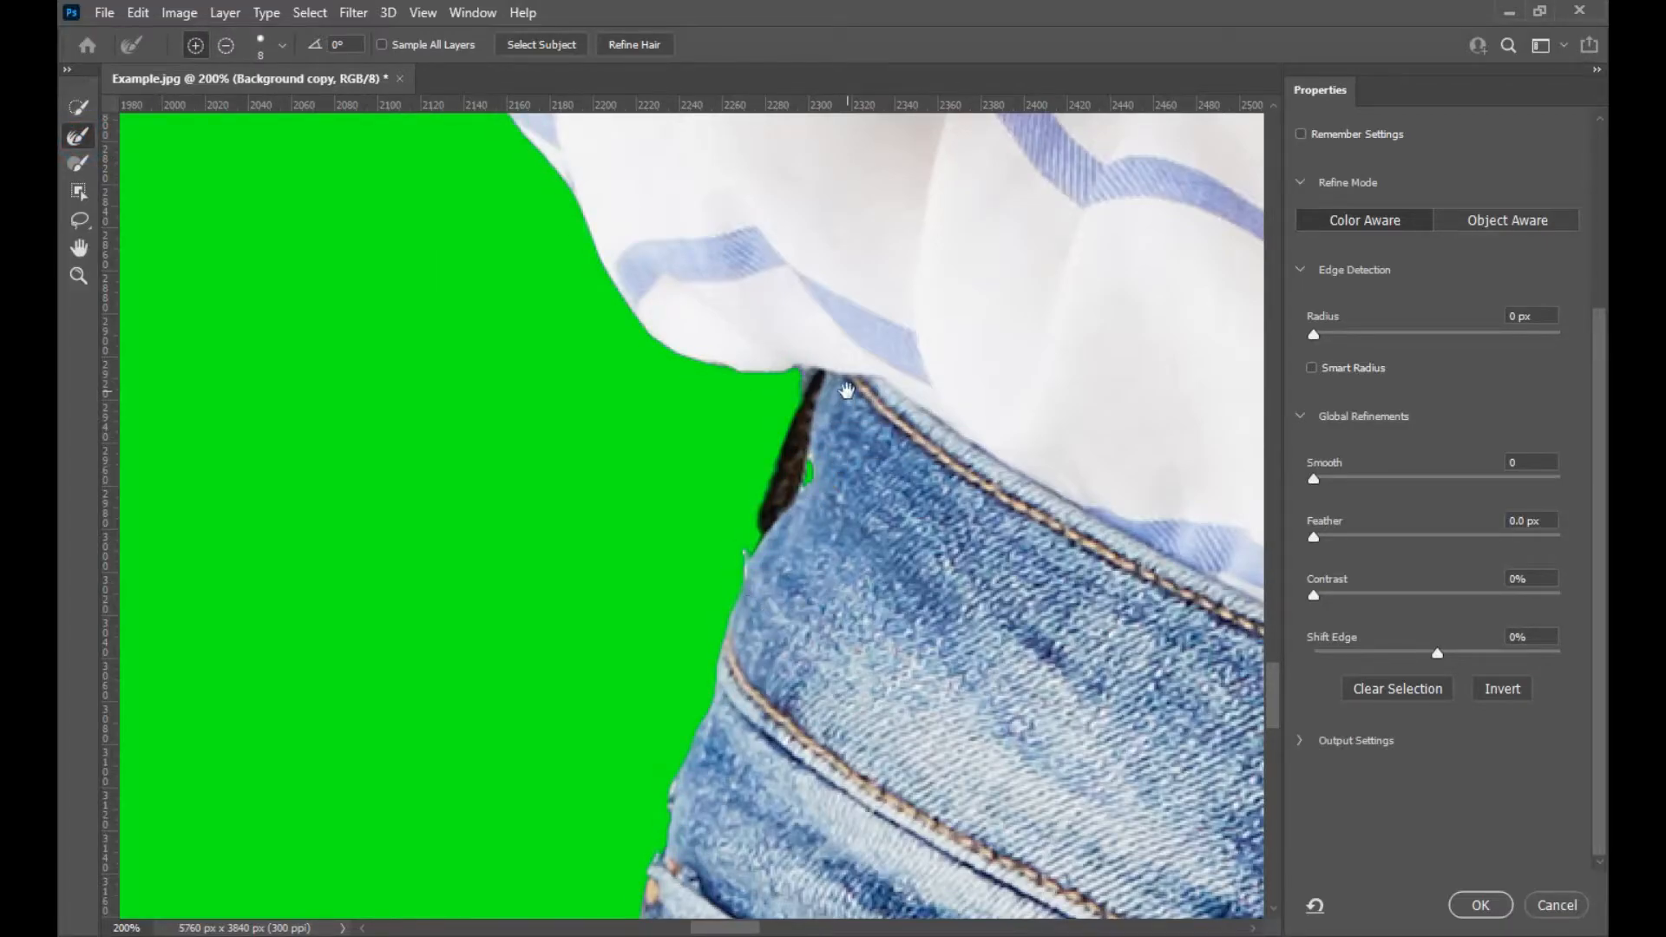
drag(607, 365, 625, 569)
drag(590, 286, 599, 452)
drag(564, 369, 648, 385)
Switch to a 12 px subtracting Brush and remove the purple fringe around the raised fingernail.
click(75, 164)
mouse_move(518, 480)
mouse_down()
mouse_move(522, 545)
mouse_move(528, 511)
mouse_move(502, 511)
mouse_move(506, 441)
mouse_move(504, 547)
mouse_up()
key(ctrl+plus)
key(ctrl+plus)
key(ctrl+plus)
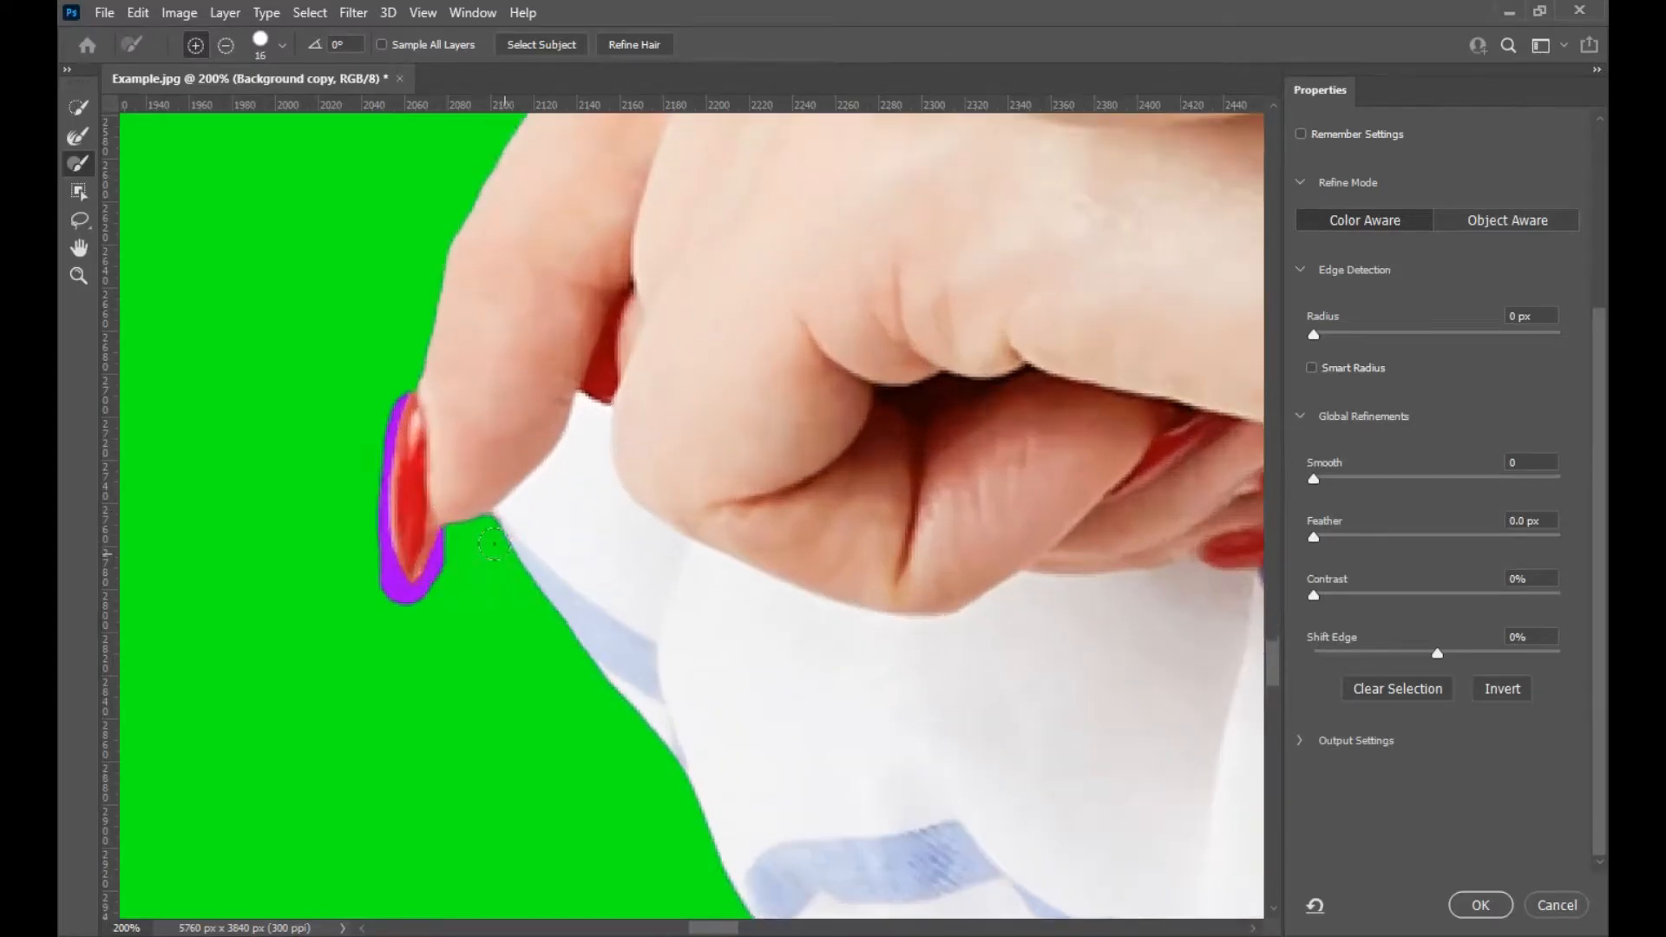
drag(199, 504, 603, 506)
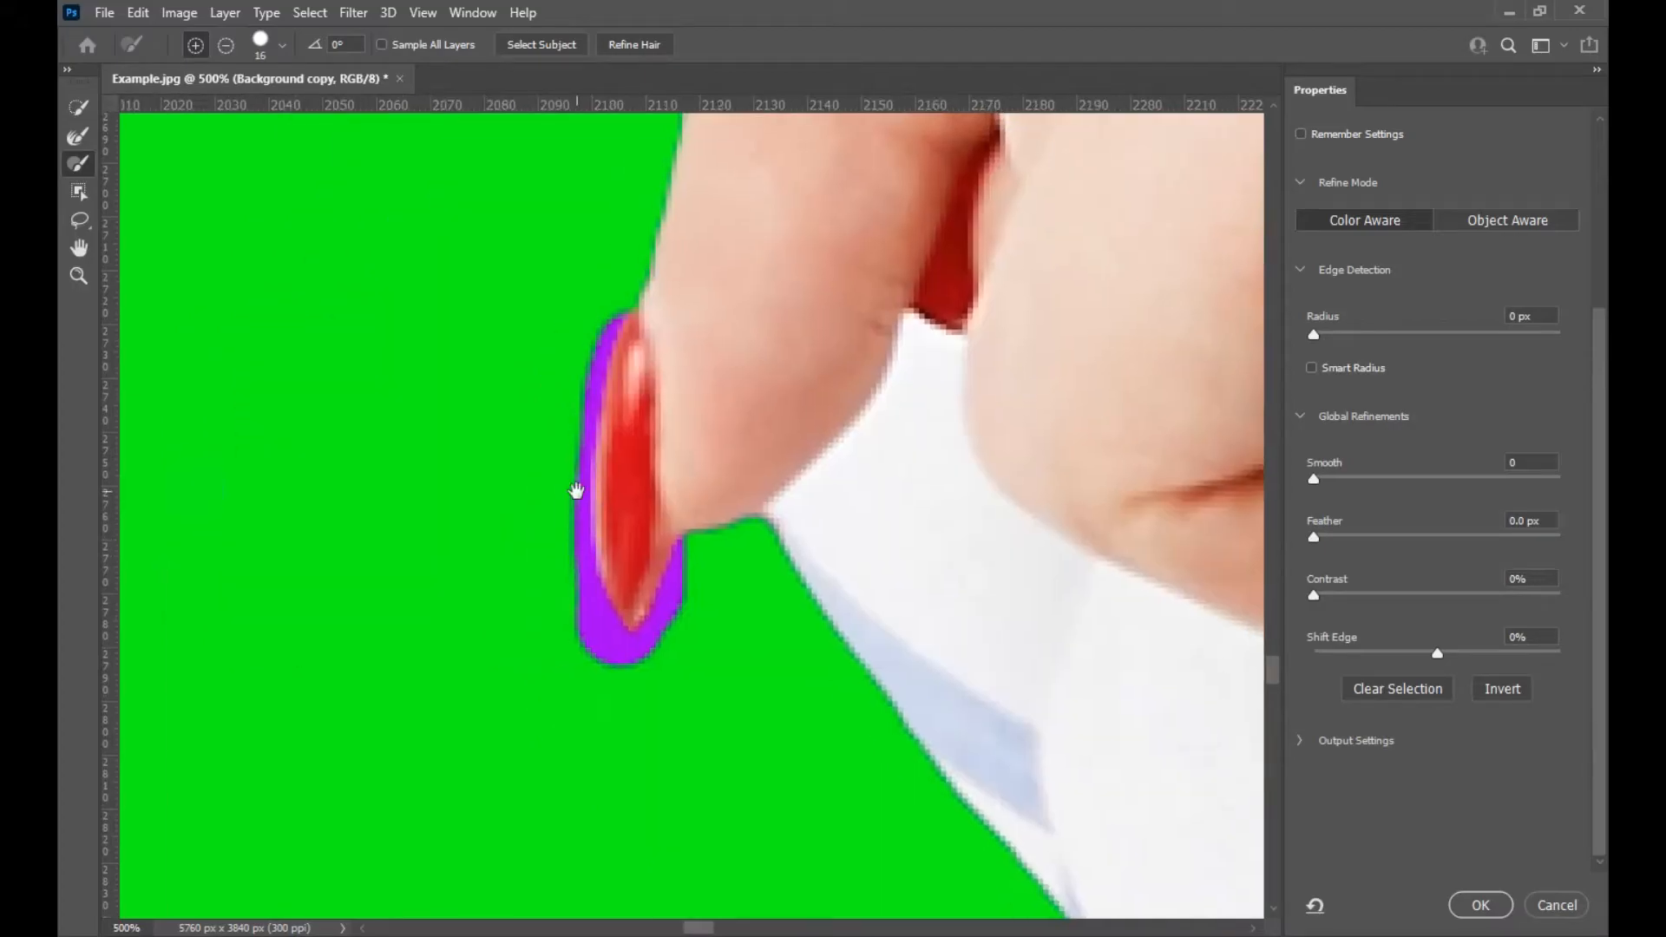
alt+right_click(535, 335)
drag(523, 337, 526, 337)
click(225, 52)
drag(567, 329, 573, 431)
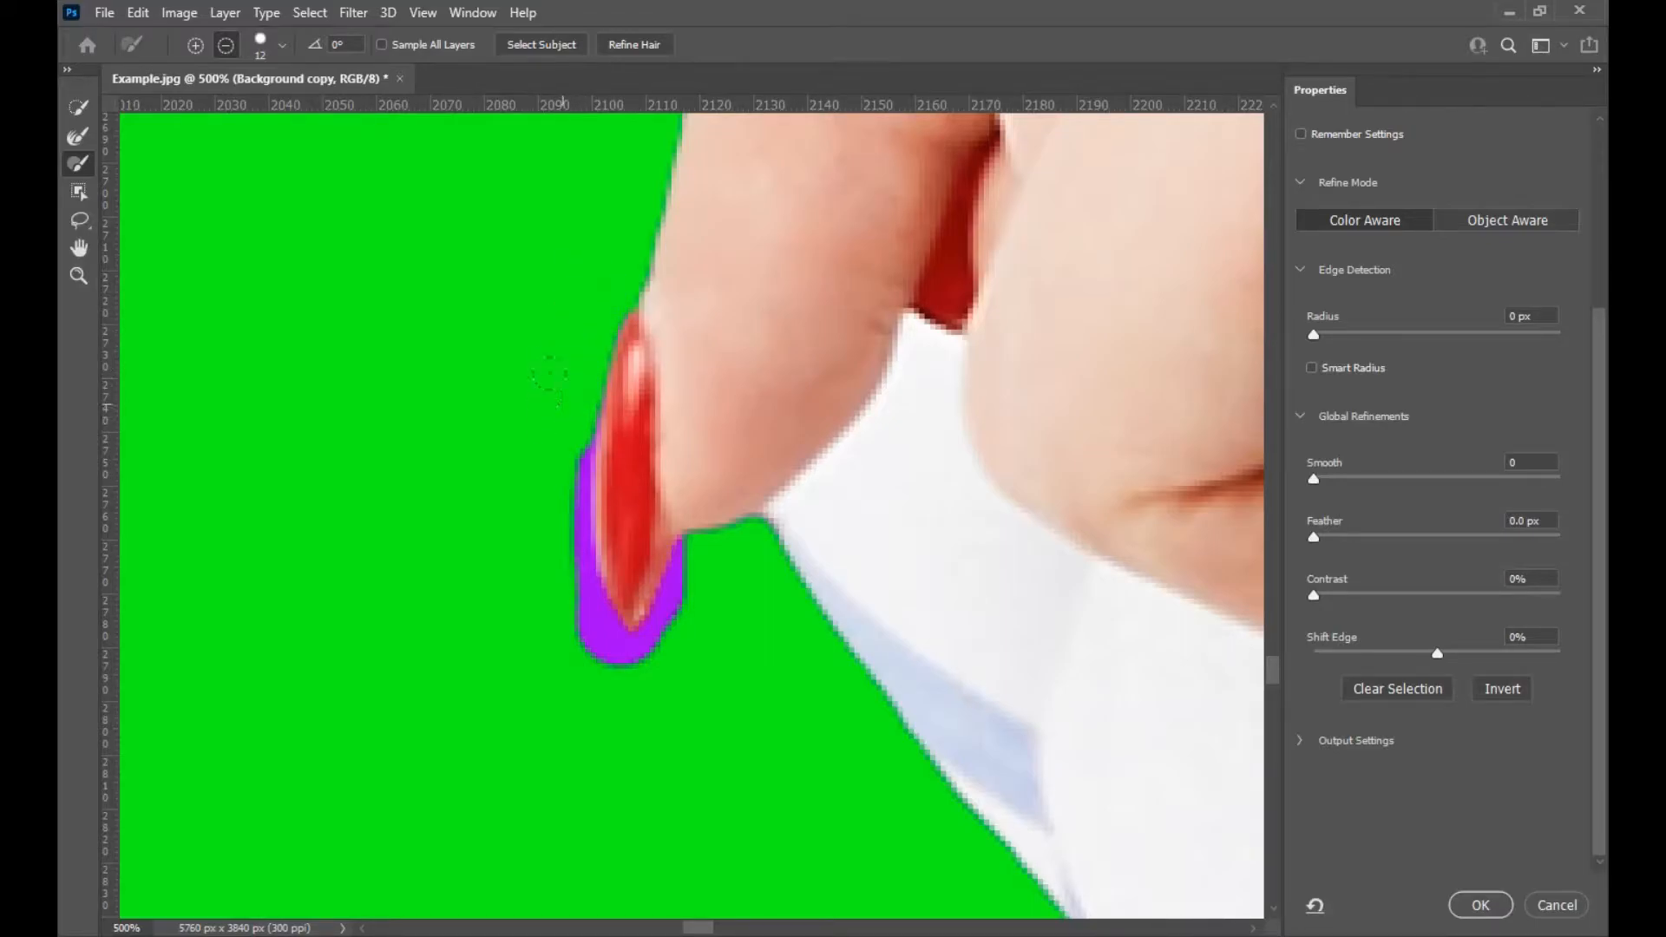
mouse_move(544, 467)
mouse_down()
mouse_move(544, 514)
mouse_move(552, 400)
mouse_move(548, 551)
mouse_move(597, 650)
mouse_move(666, 653)
mouse_move(691, 547)
mouse_move(708, 559)
mouse_move(686, 555)
mouse_move(701, 566)
mouse_move(643, 650)
mouse_up()
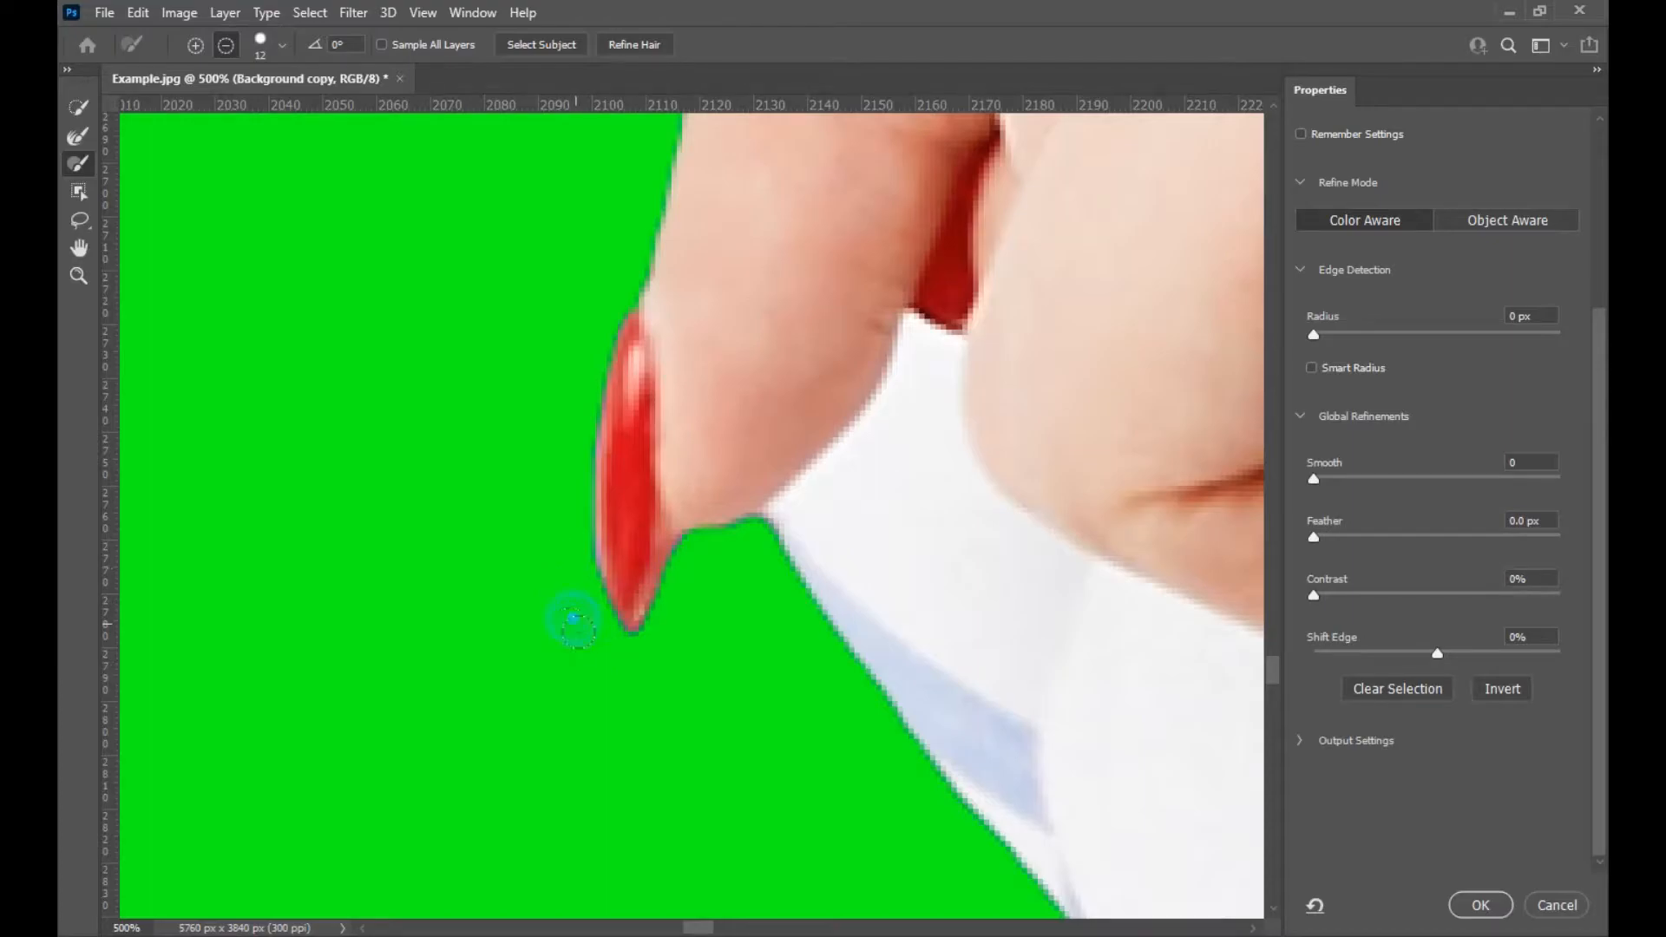
Inspect the refined edges along the finger, hair and shirt, then view the whole image.
drag(656, 780, 633, 885)
drag(934, 134, 824, 633)
drag(593, 424, 555, 732)
drag(425, 461, 828, 902)
mouse_move(706, 397)
mouse_down()
mouse_move(706, 537)
mouse_move(773, 313)
mouse_up()
drag(786, 851, 792, 524)
drag(792, 639, 741, 442)
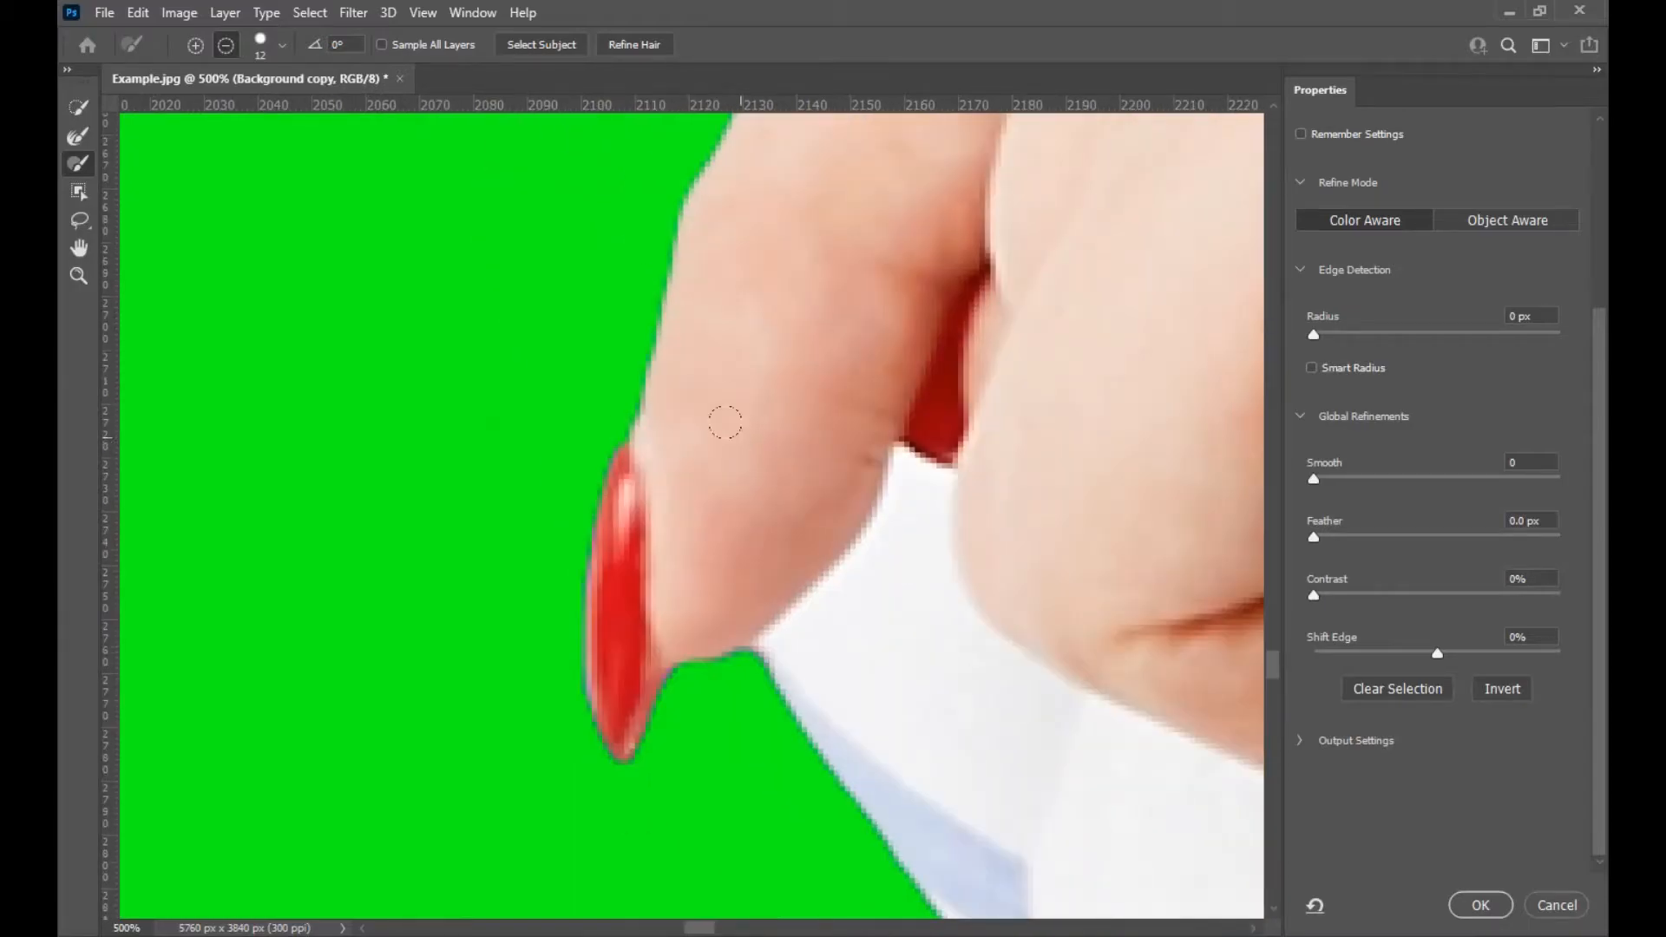
key(ctrl+minus)
key(ctrl+minus)
drag(740, 436, 748, 746)
mouse_move(744, 347)
mouse_down()
mouse_move(758, 506)
mouse_move(716, 781)
mouse_up()
drag(636, 275, 592, 488)
drag(503, 275, 564, 738)
mouse_move(515, 383)
mouse_down()
mouse_move(733, 470)
mouse_move(814, 439)
mouse_move(993, 428)
mouse_move(1034, 365)
mouse_move(837, 773)
mouse_up()
drag(937, 577, 796, 747)
drag(538, 200, 642, 460)
drag(595, 321, 597, 657)
drag(635, 366, 537, 230)
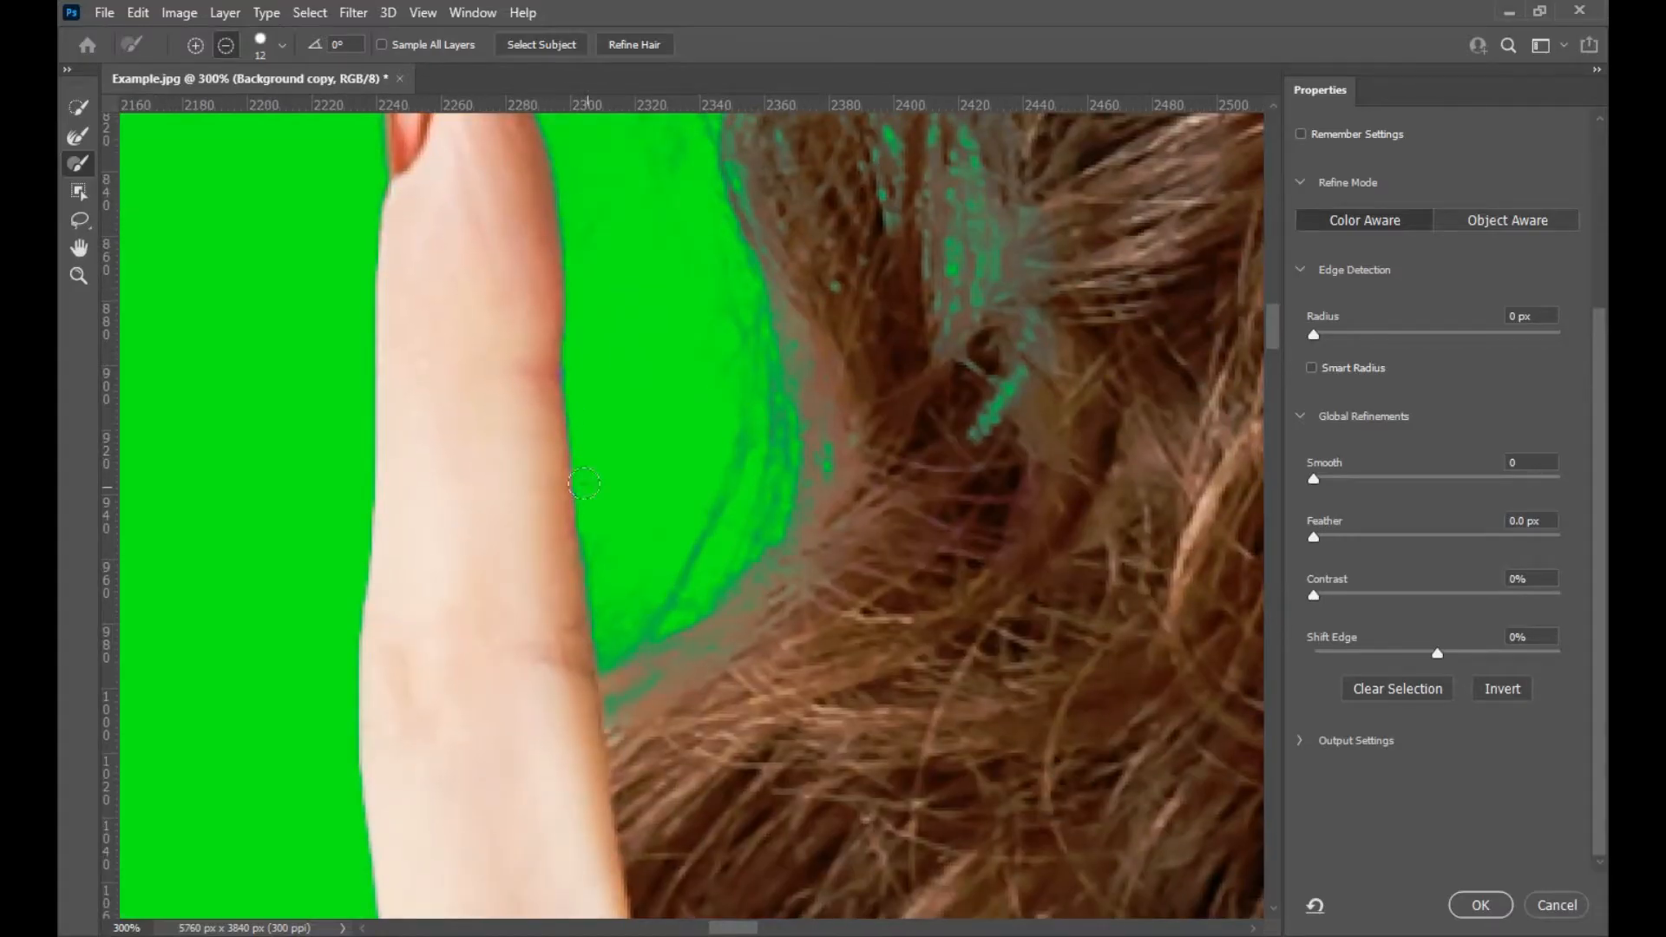
key(ctrl+minus)
key(ctrl+minus)
mouse_move(841, 276)
mouse_down()
mouse_move(651, 773)
mouse_move(553, 841)
mouse_up()
drag(1060, 298, 595, 267)
drag(981, 681, 756, 184)
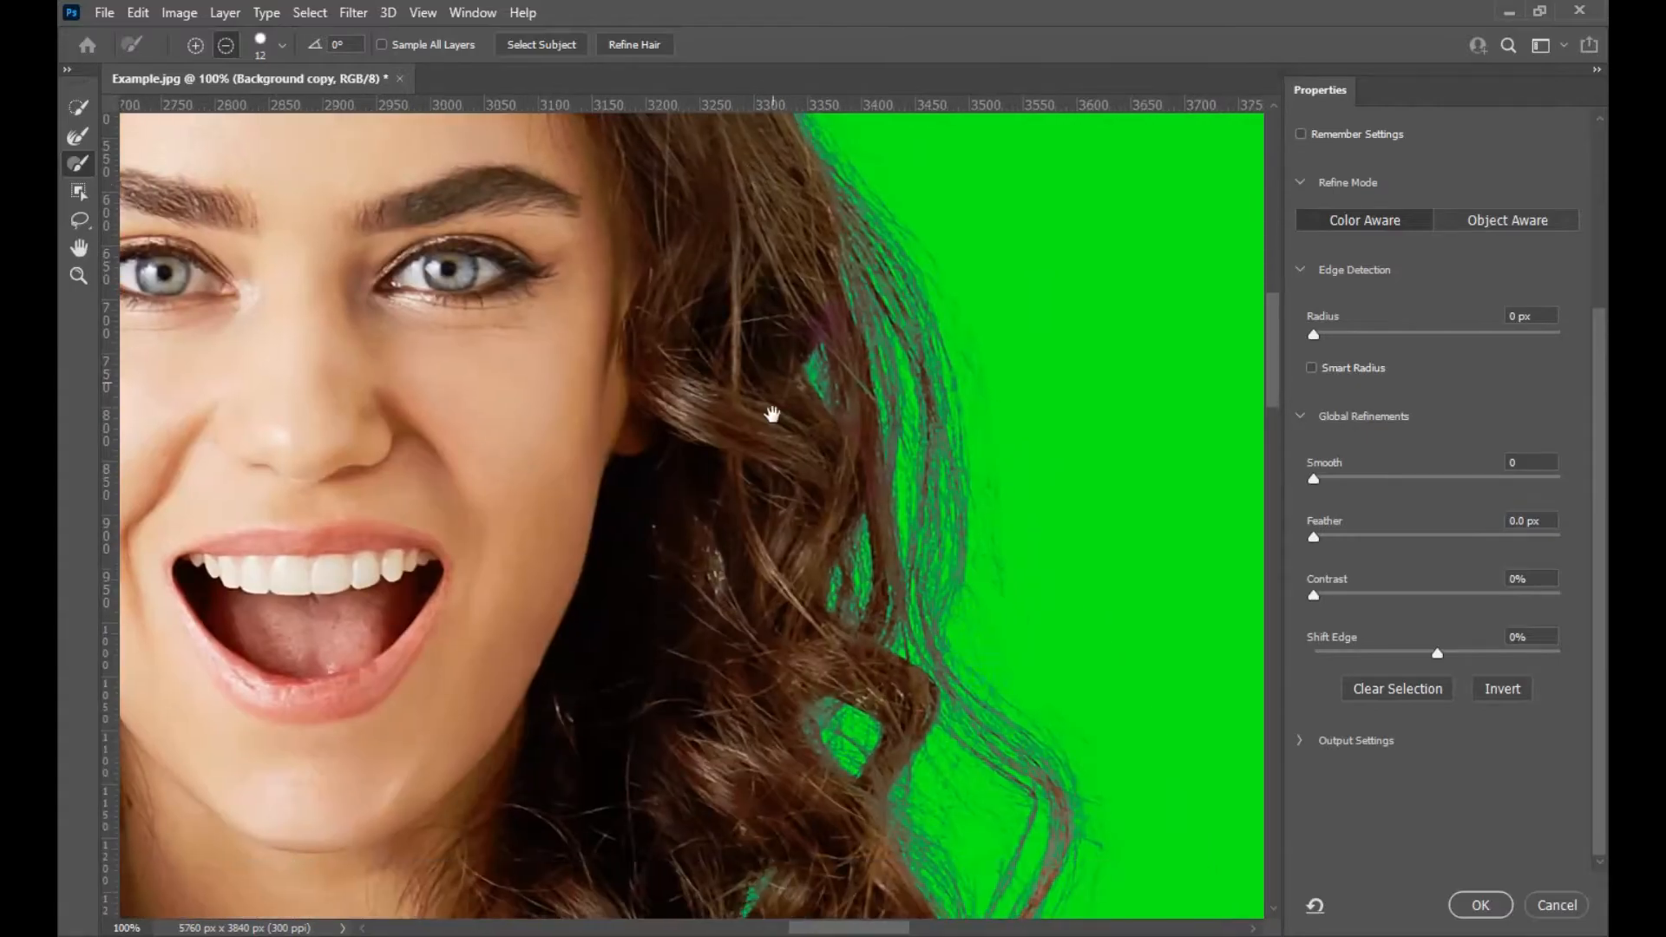
drag(670, 694, 1008, 220)
drag(1067, 469, 785, 5)
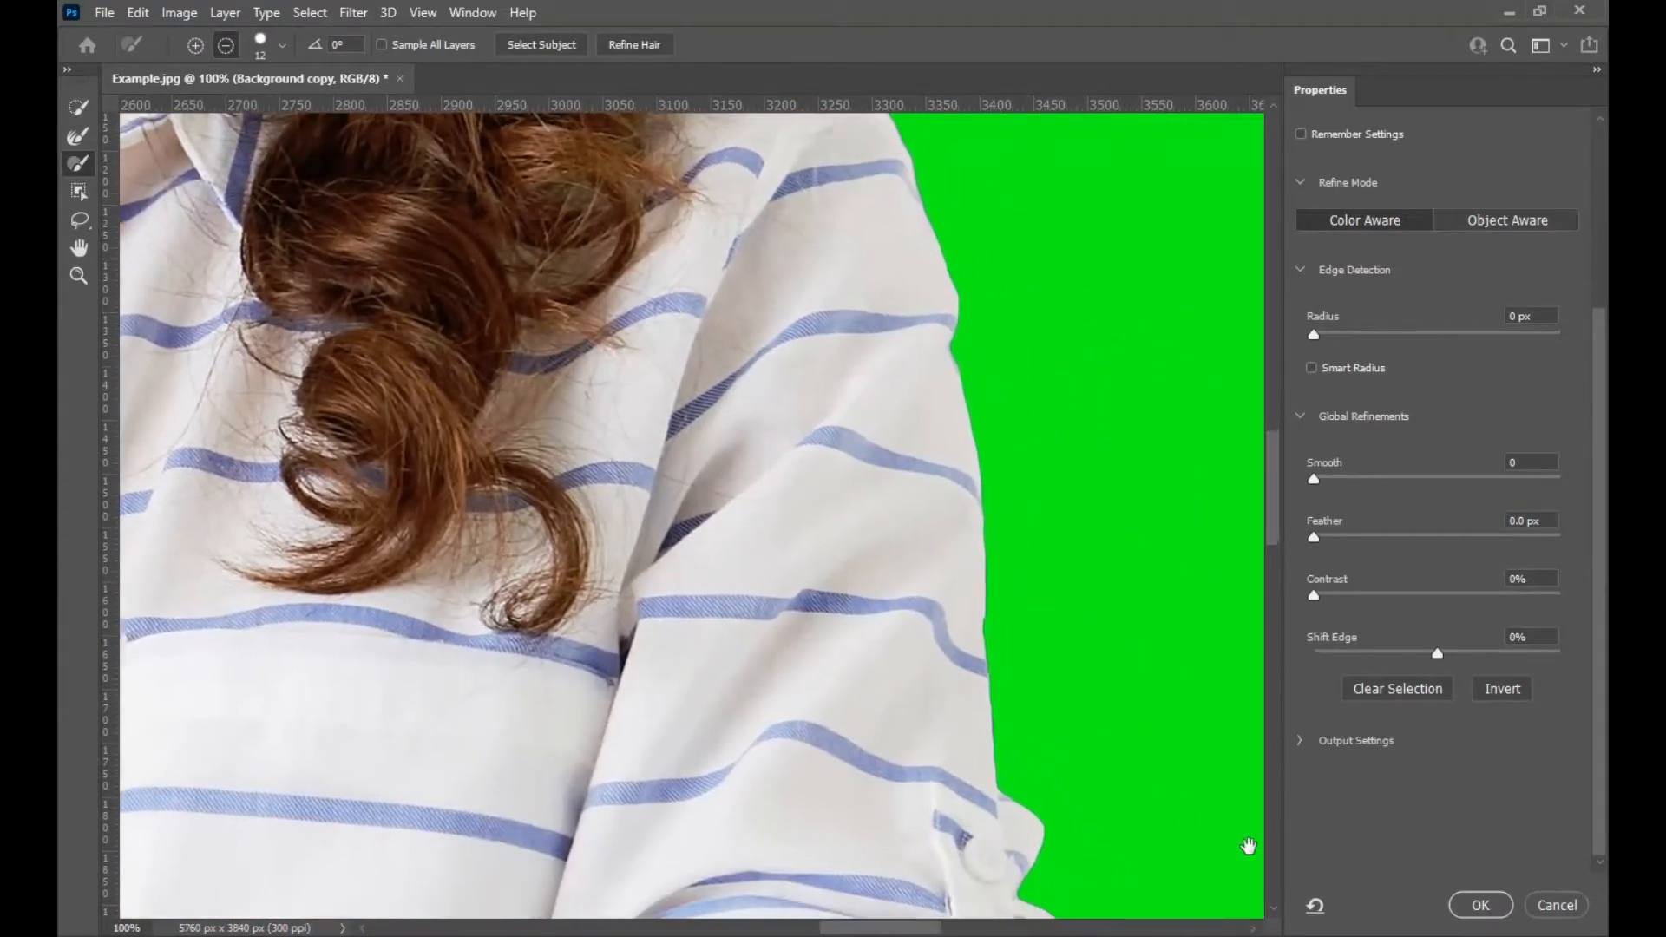
key(ctrl+0)
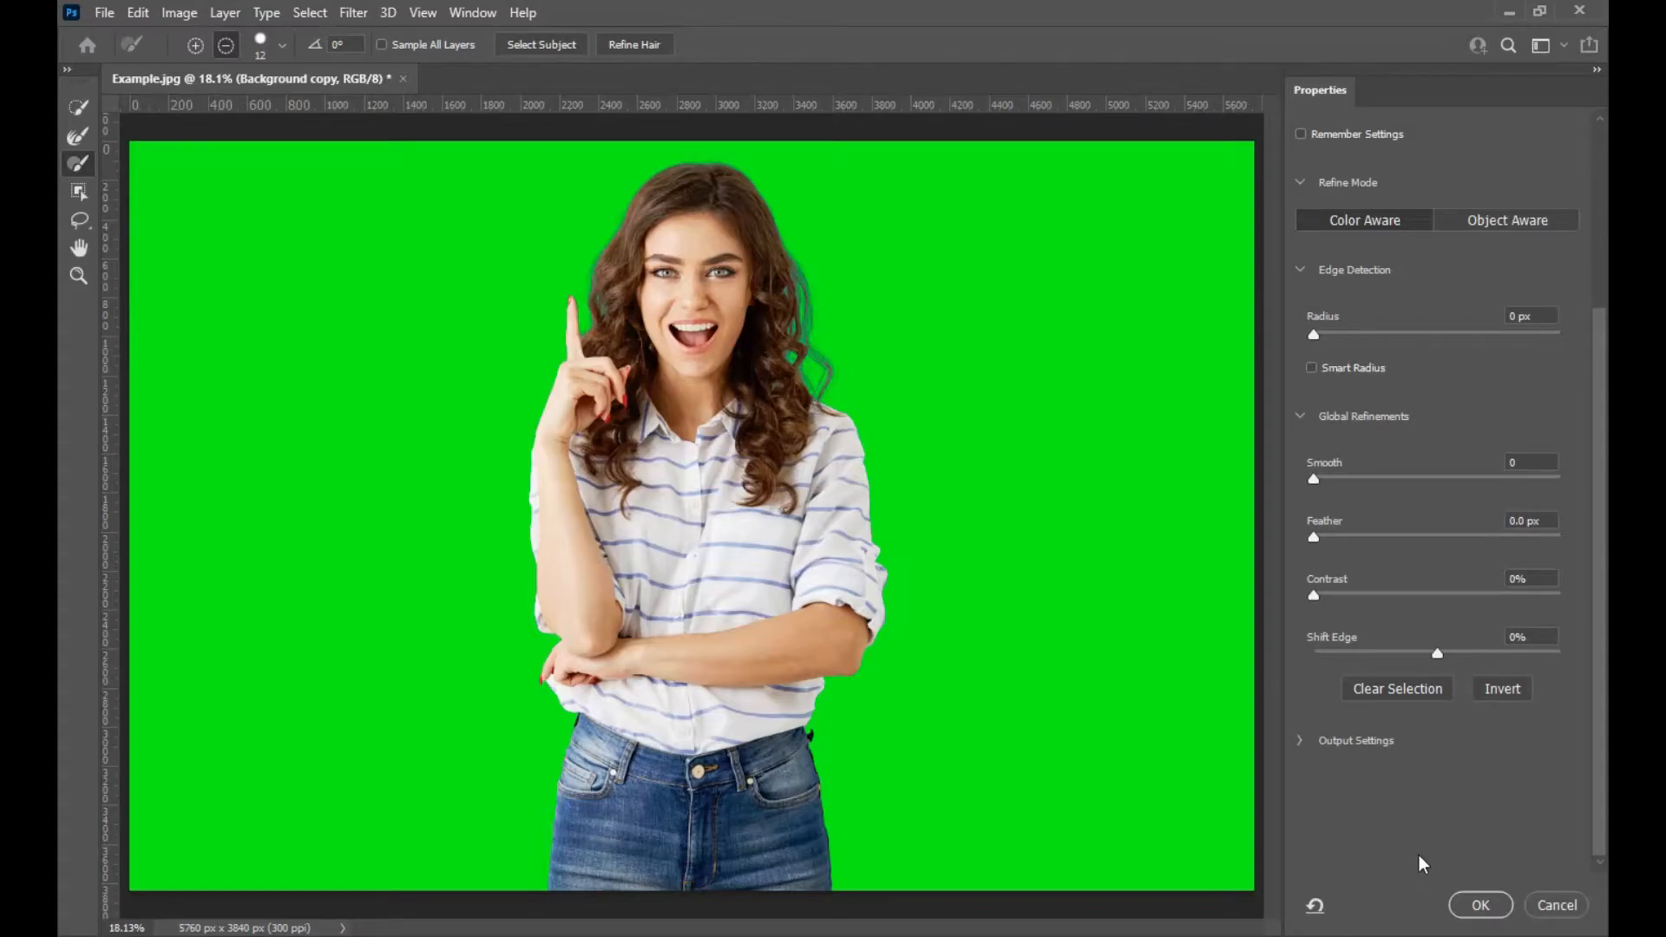
Commit the Select and Mask refinement, reopen it to check the arms, and commit it again.
click(1480, 905)
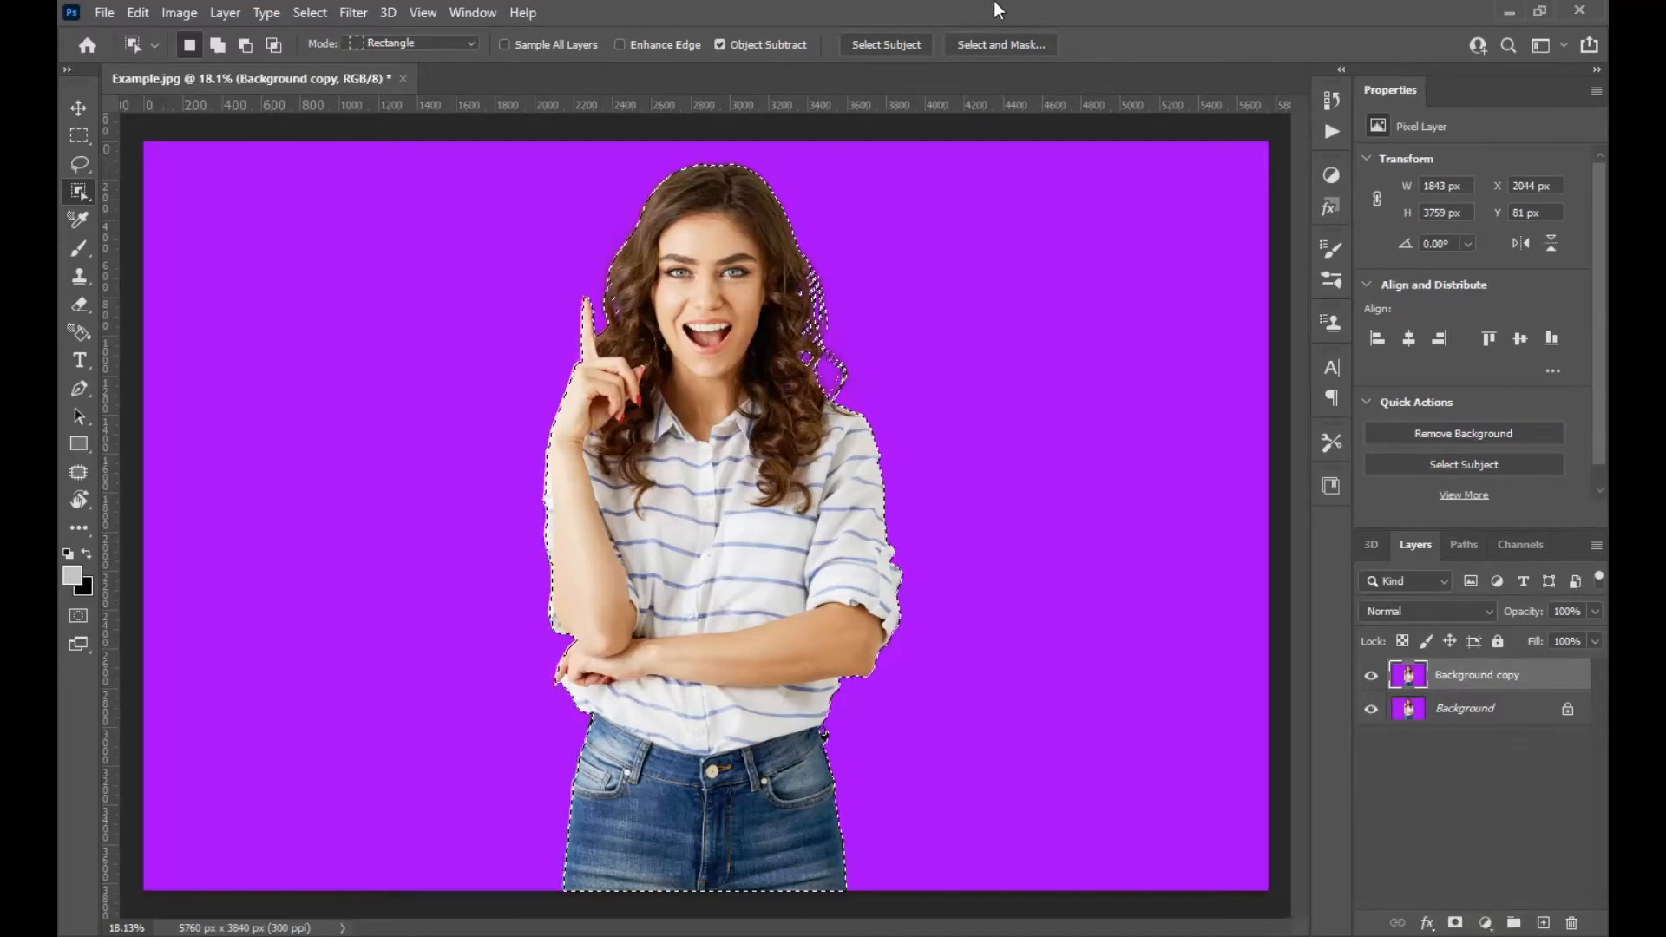
click(998, 45)
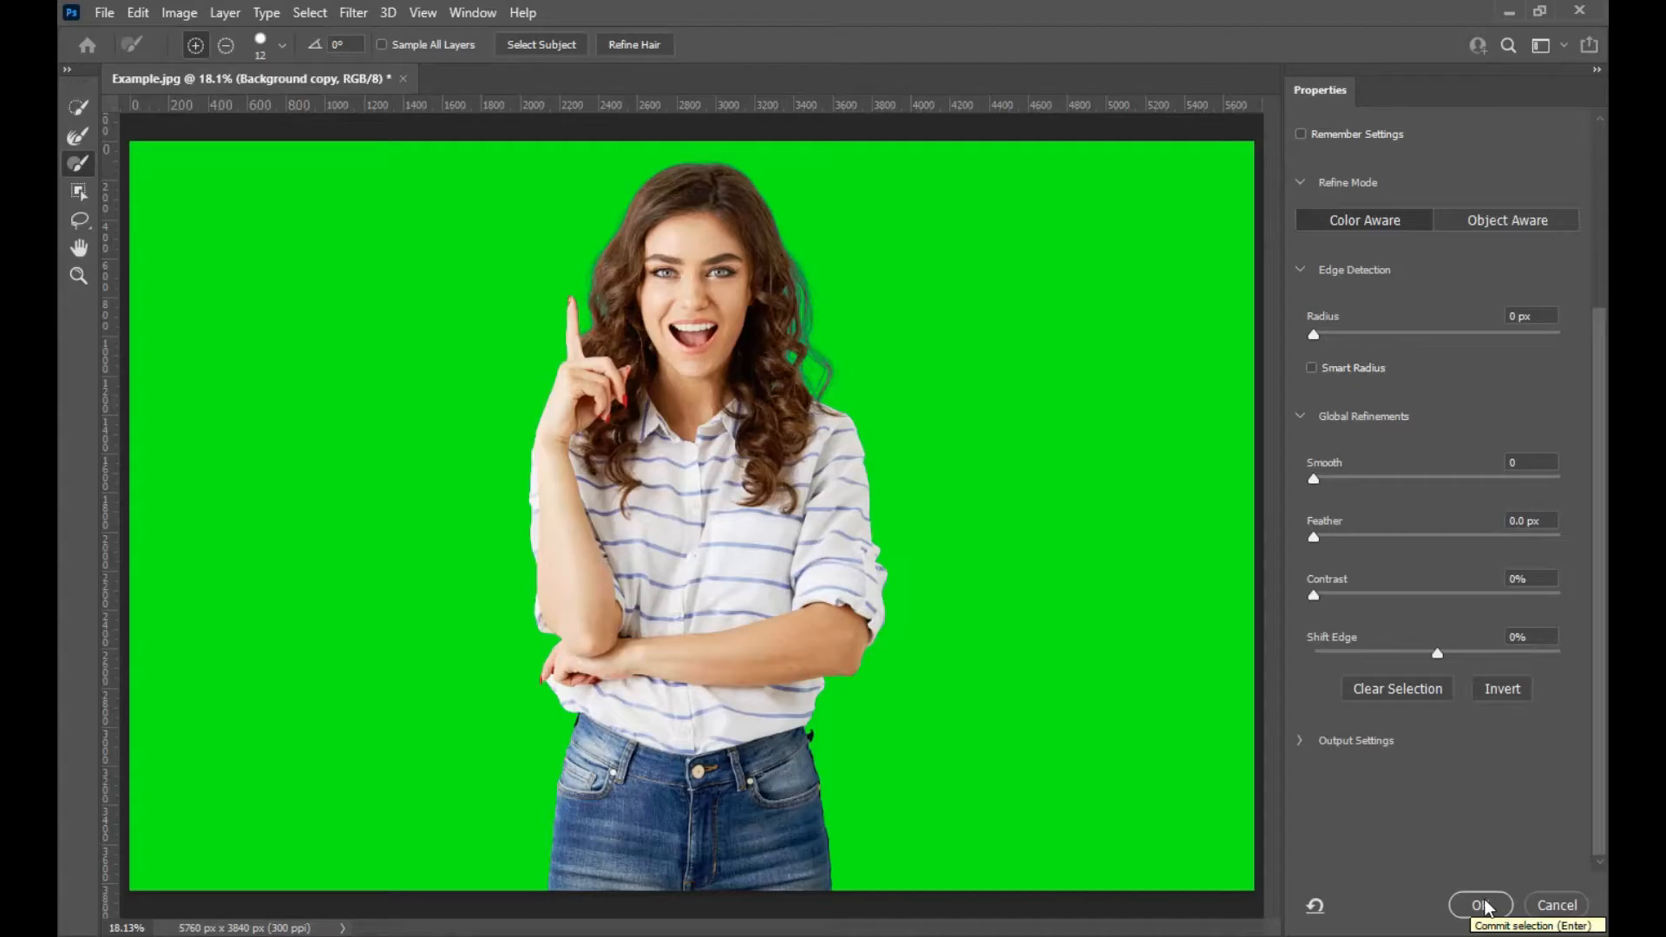
key(ctrl+plus)
key(ctrl+plus)
key(ctrl+plus)
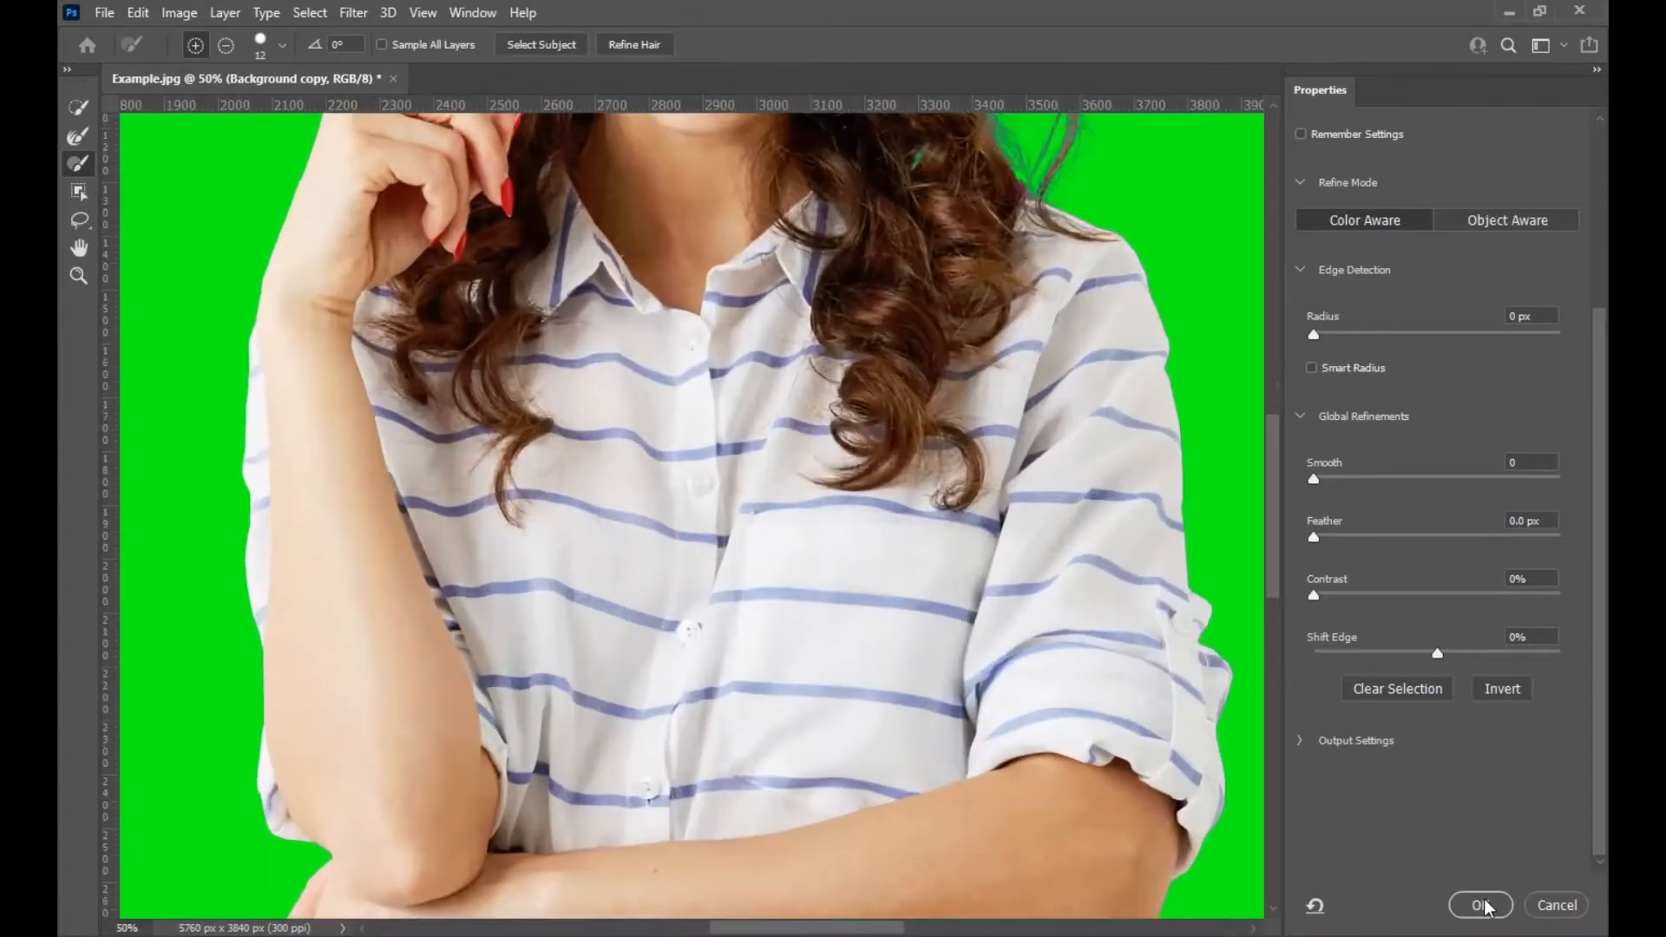
drag(473, 748, 594, 354)
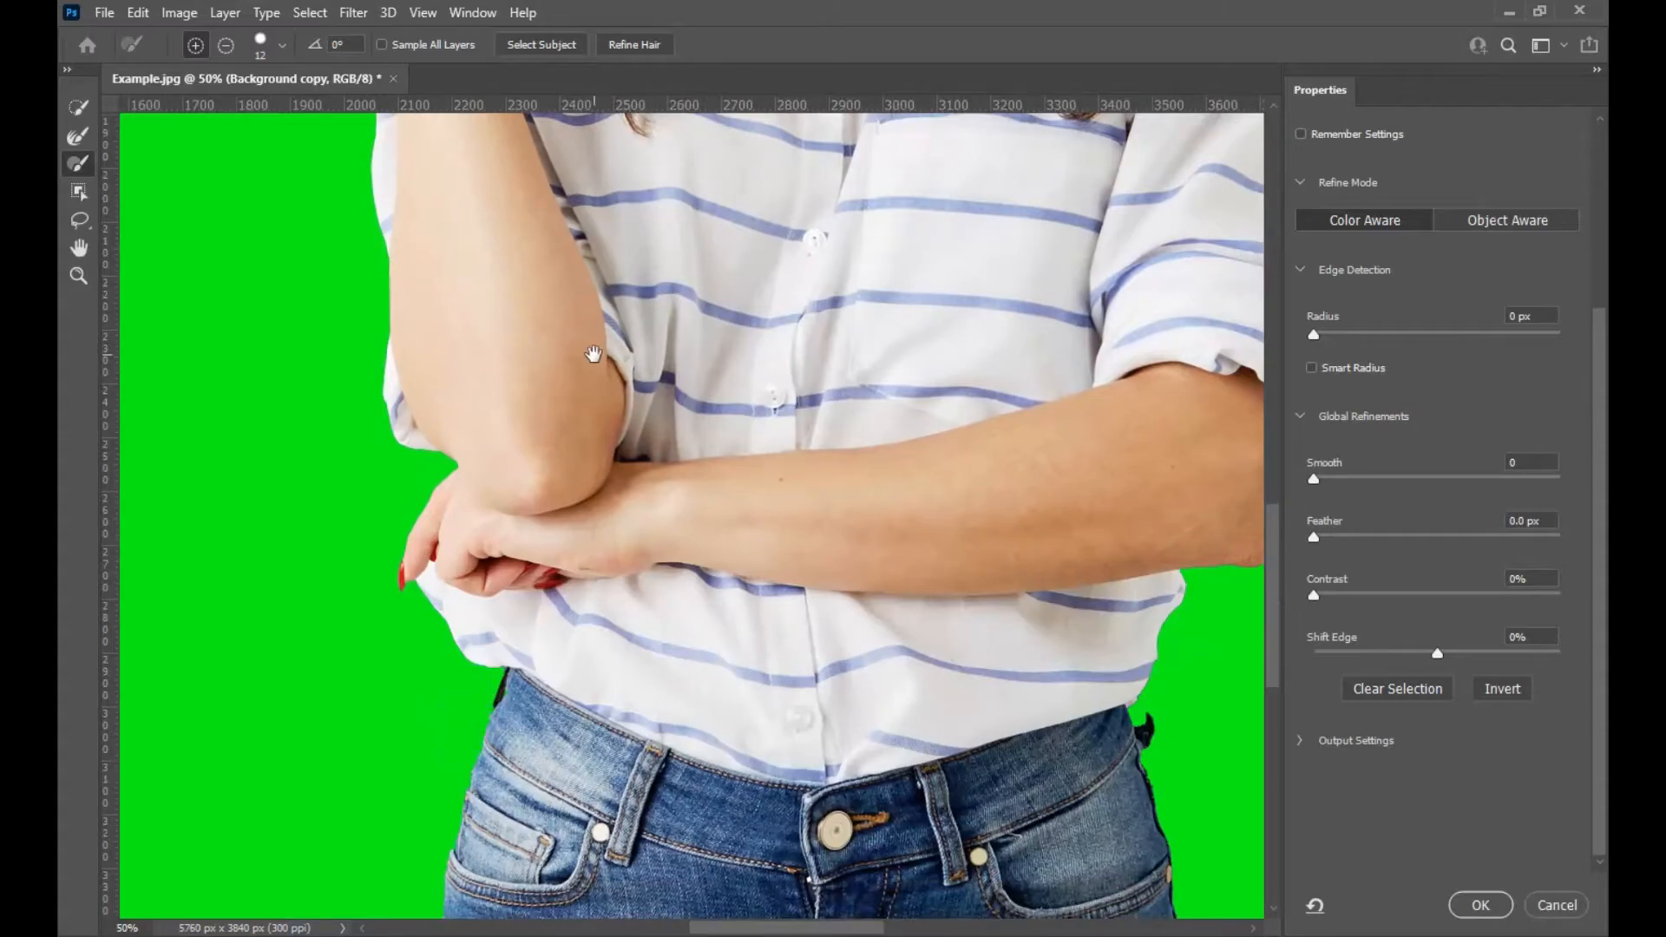
click(1480, 912)
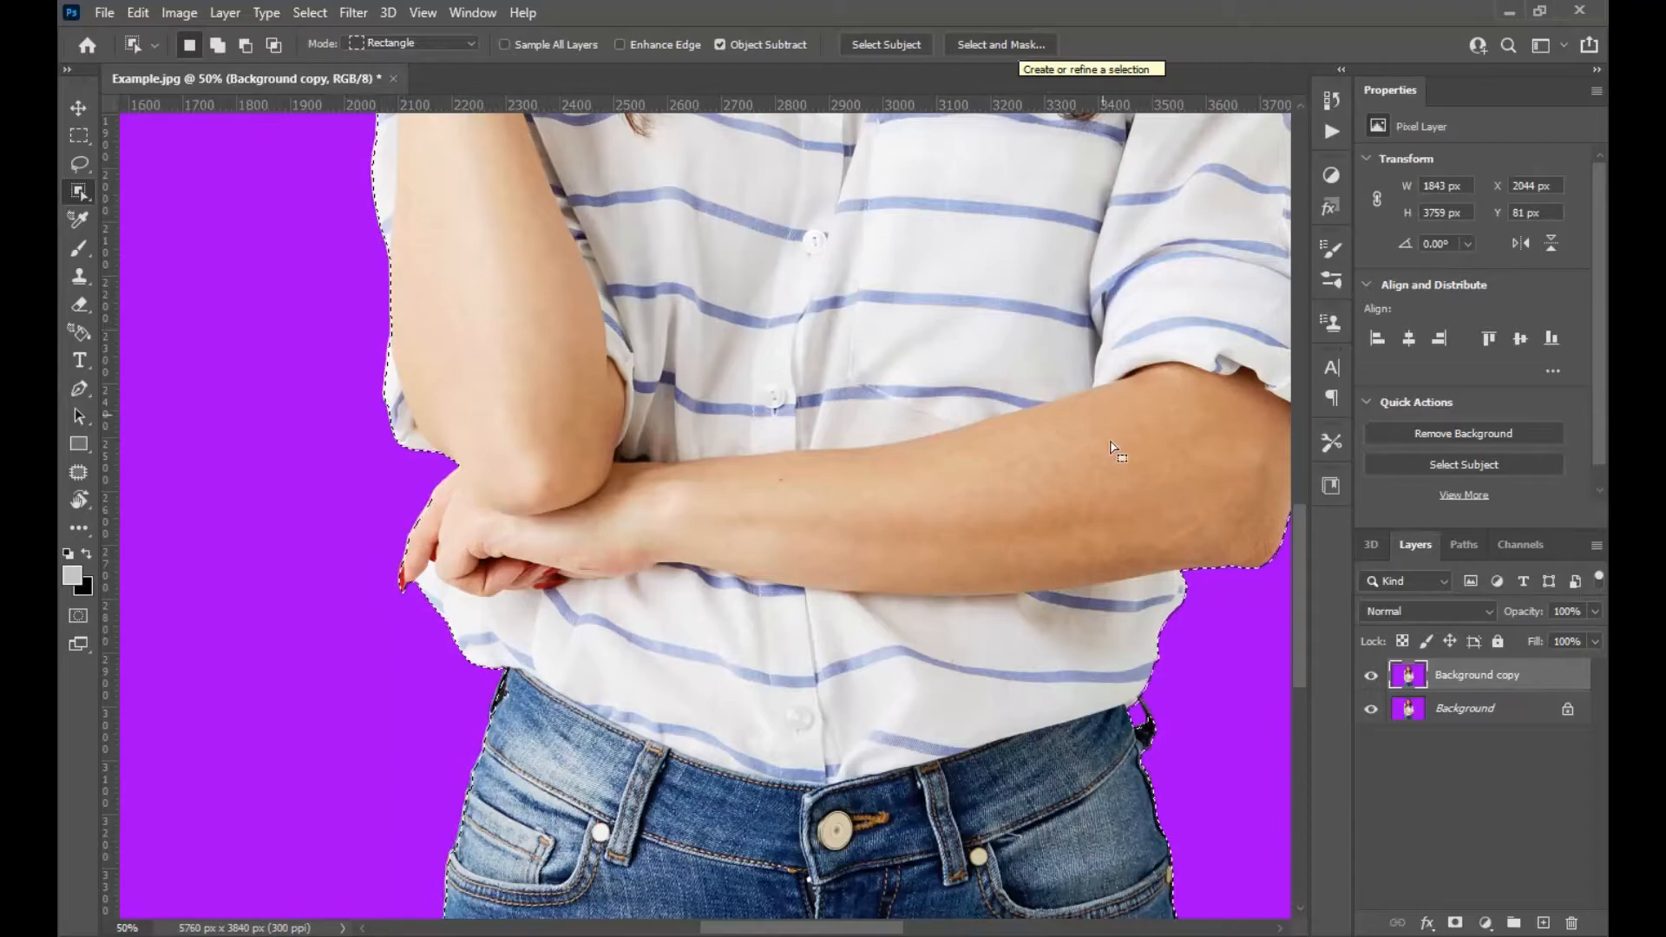
Add a layer mask to Background copy from the active selection.
click(1455, 924)
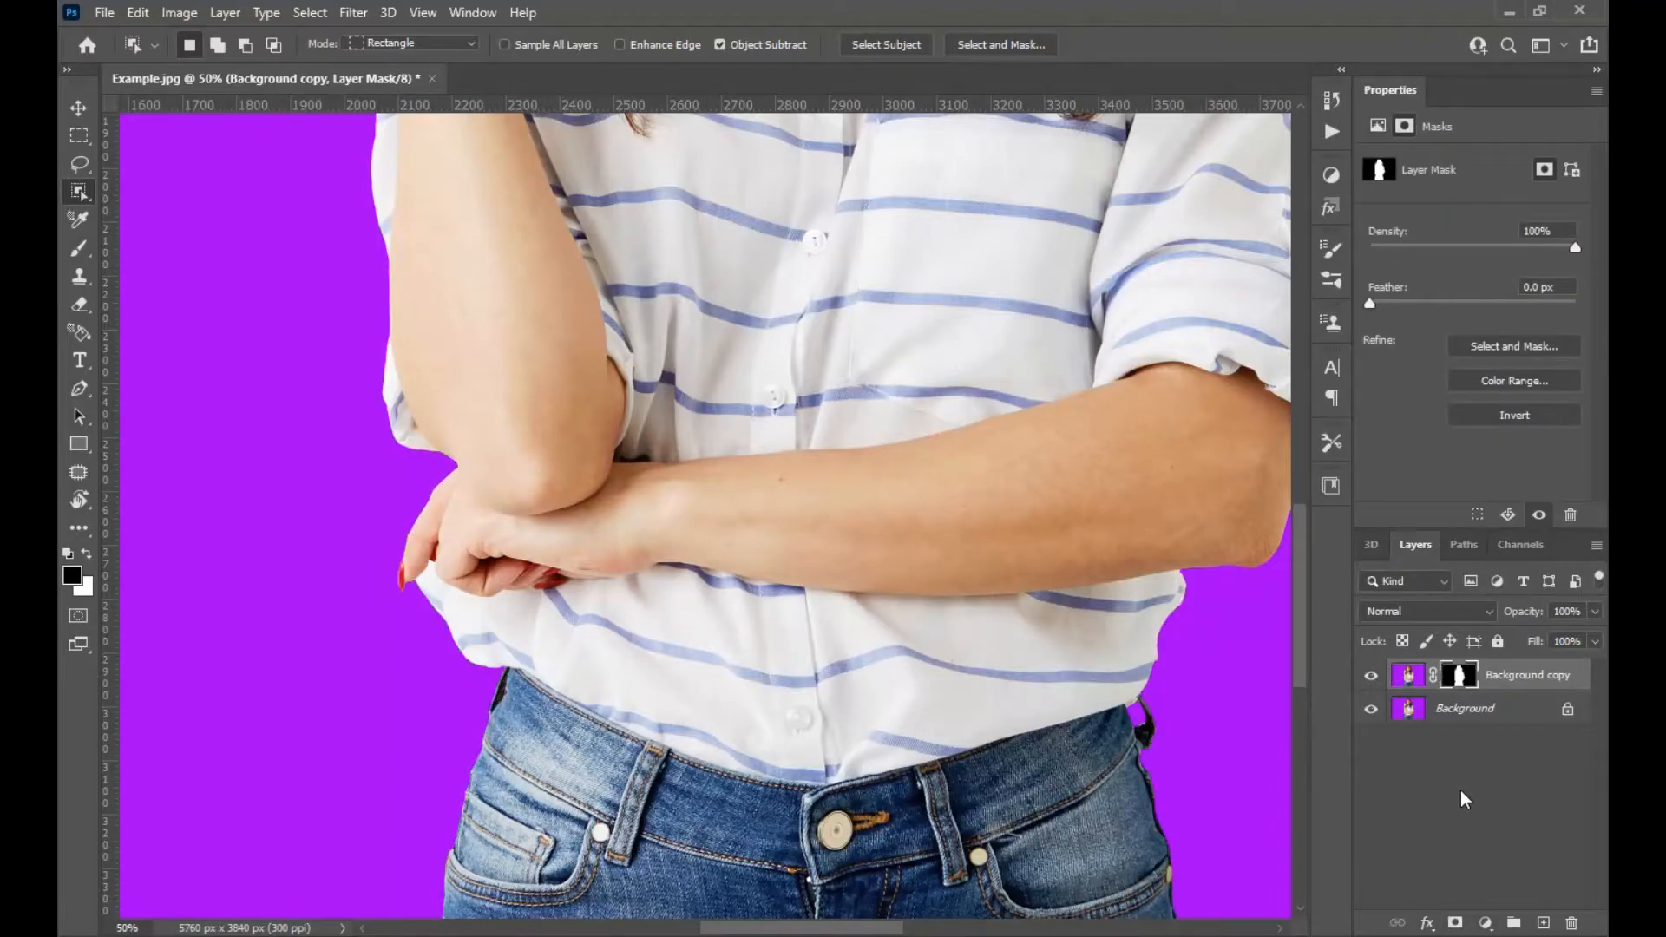
drag(1083, 425, 907, 794)
drag(885, 312, 918, 811)
drag(814, 387, 851, 235)
drag(863, 646, 855, 235)
drag(752, 625, 774, 837)
drag(1004, 368, 878, 767)
drag(729, 182, 984, 687)
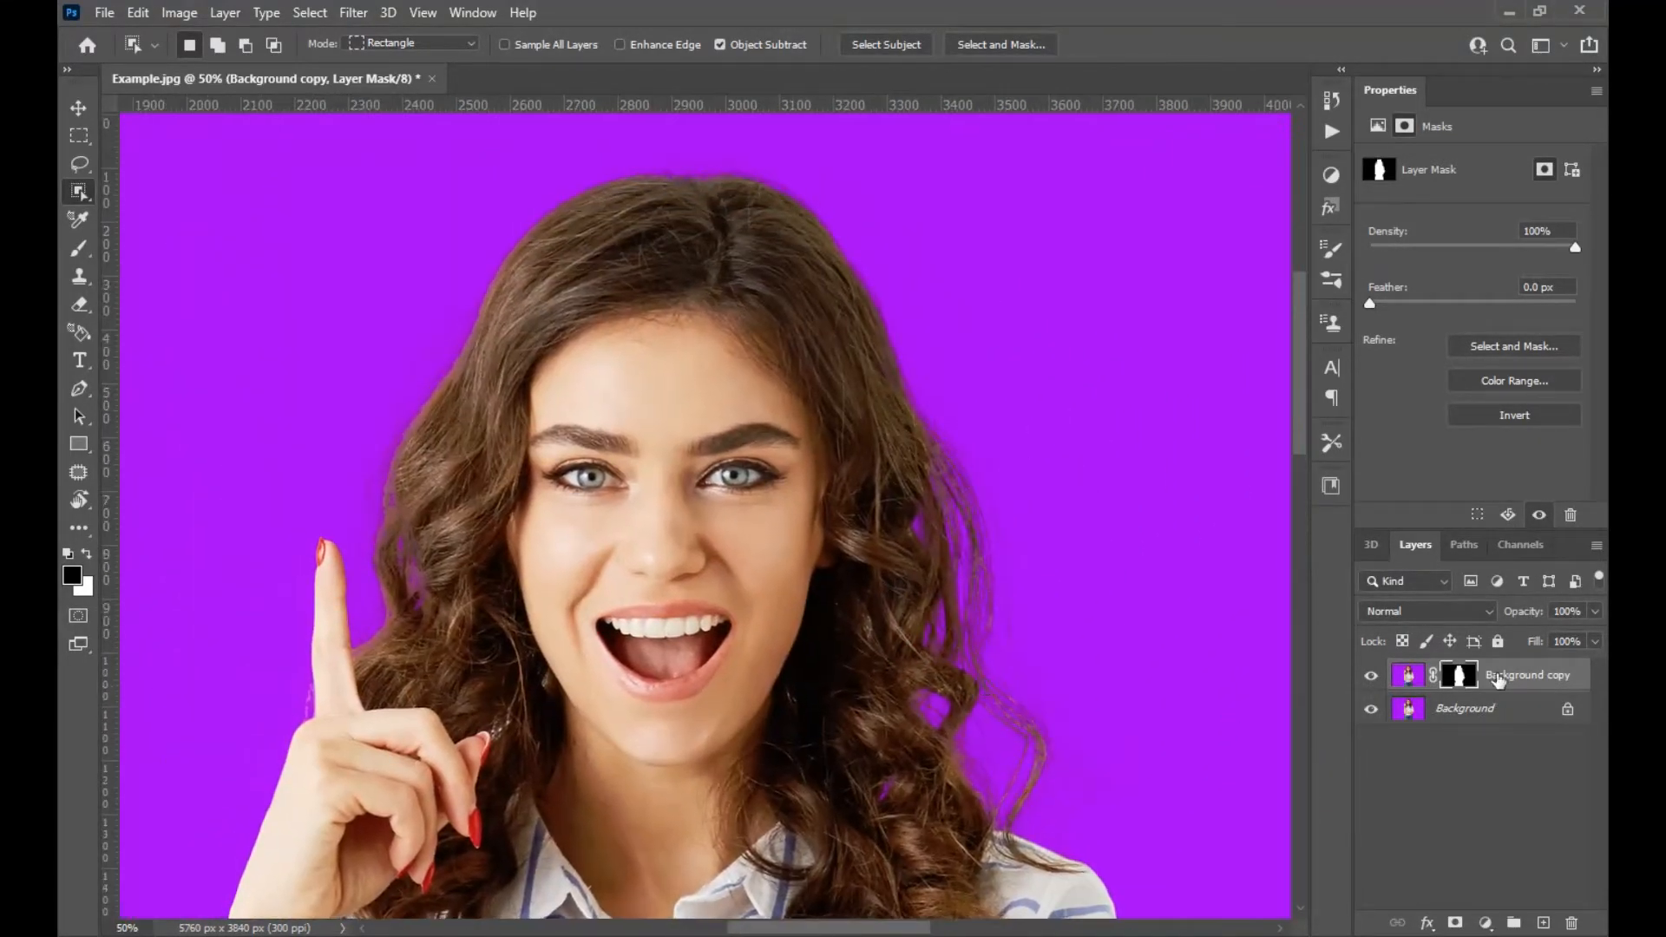
Duplicate the masked layer and set the duplicate's blend mode to Multiply.
drag(1502, 684, 1544, 922)
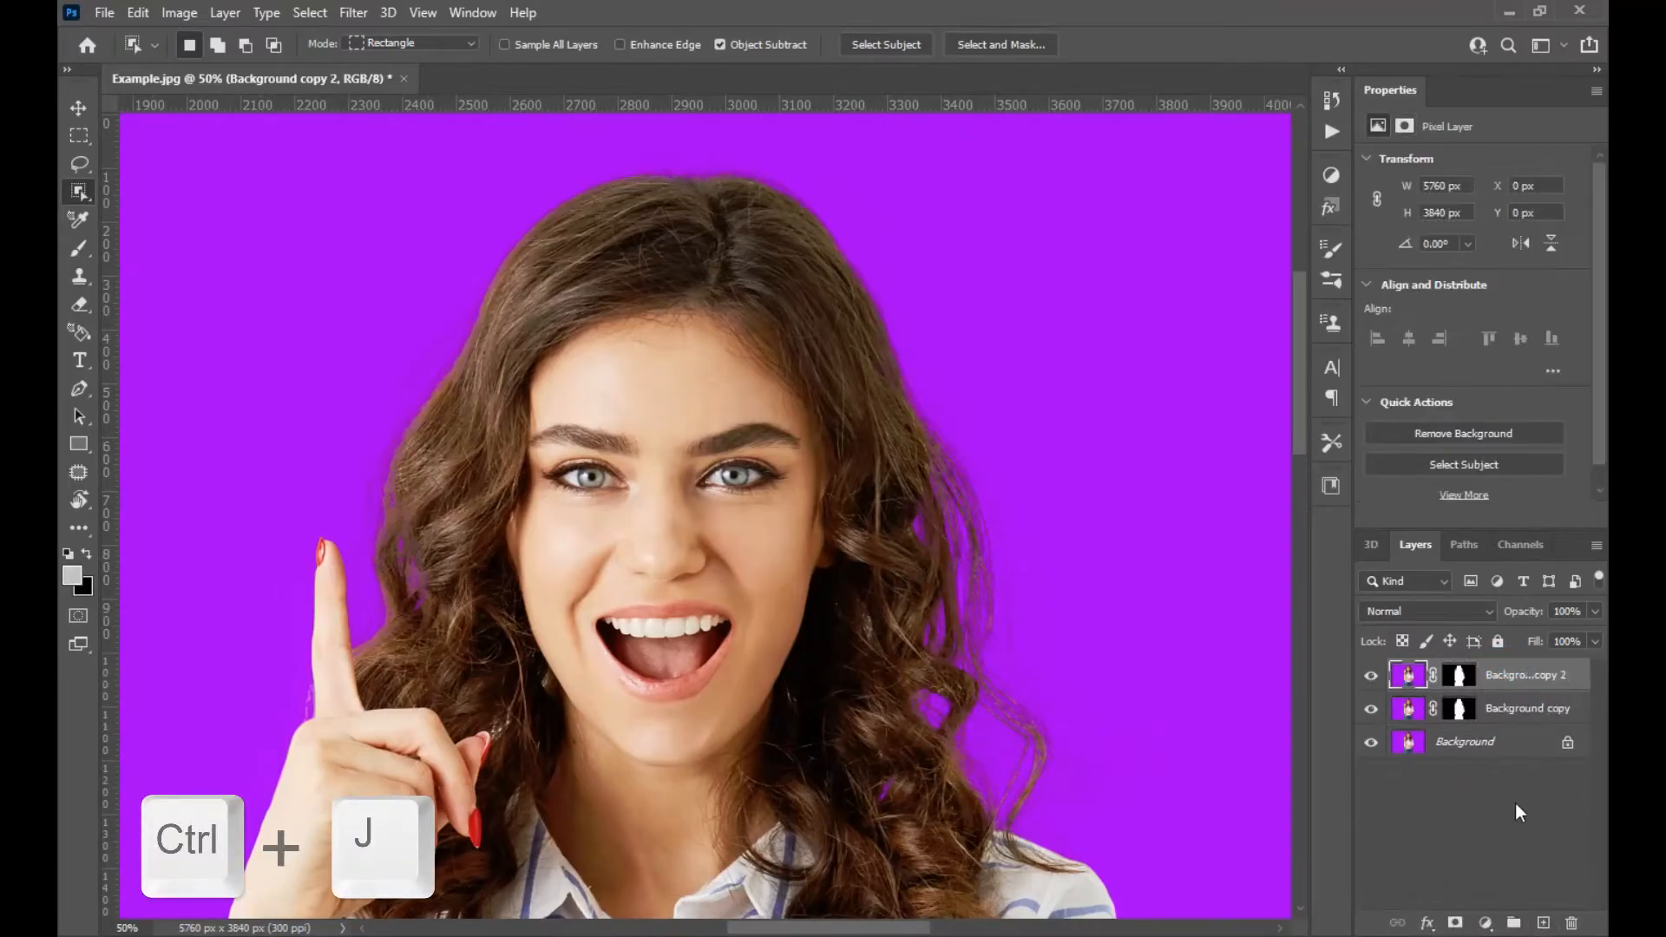
click(1465, 612)
key(Escape)
click(1461, 677)
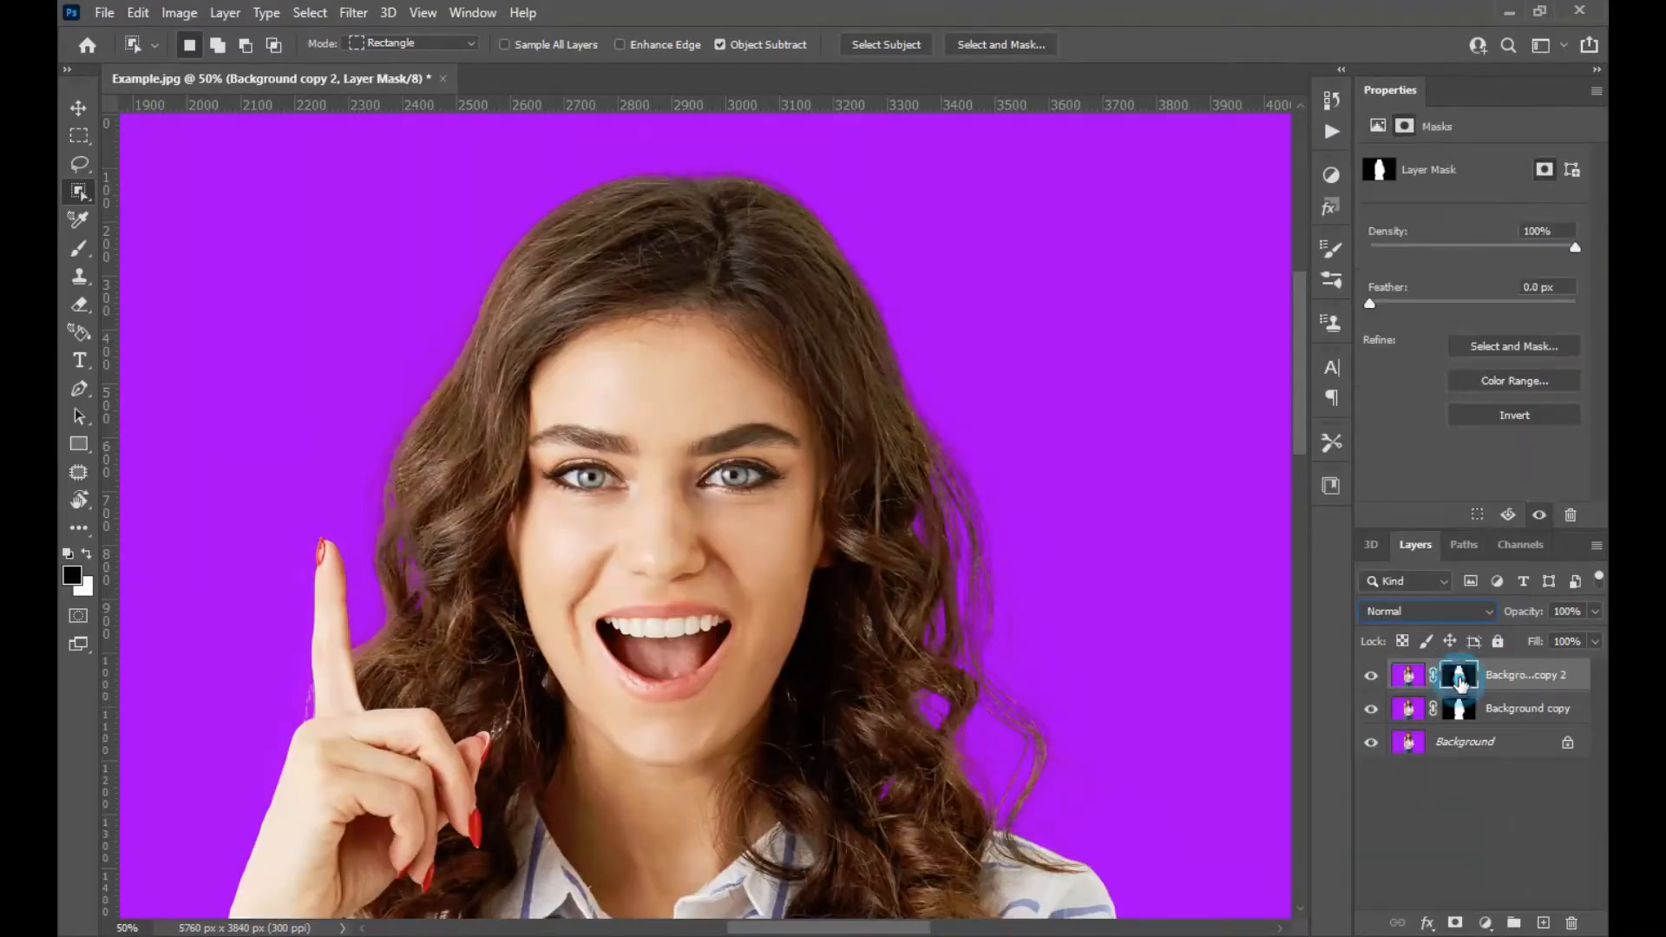
click(1430, 612)
click(1412, 482)
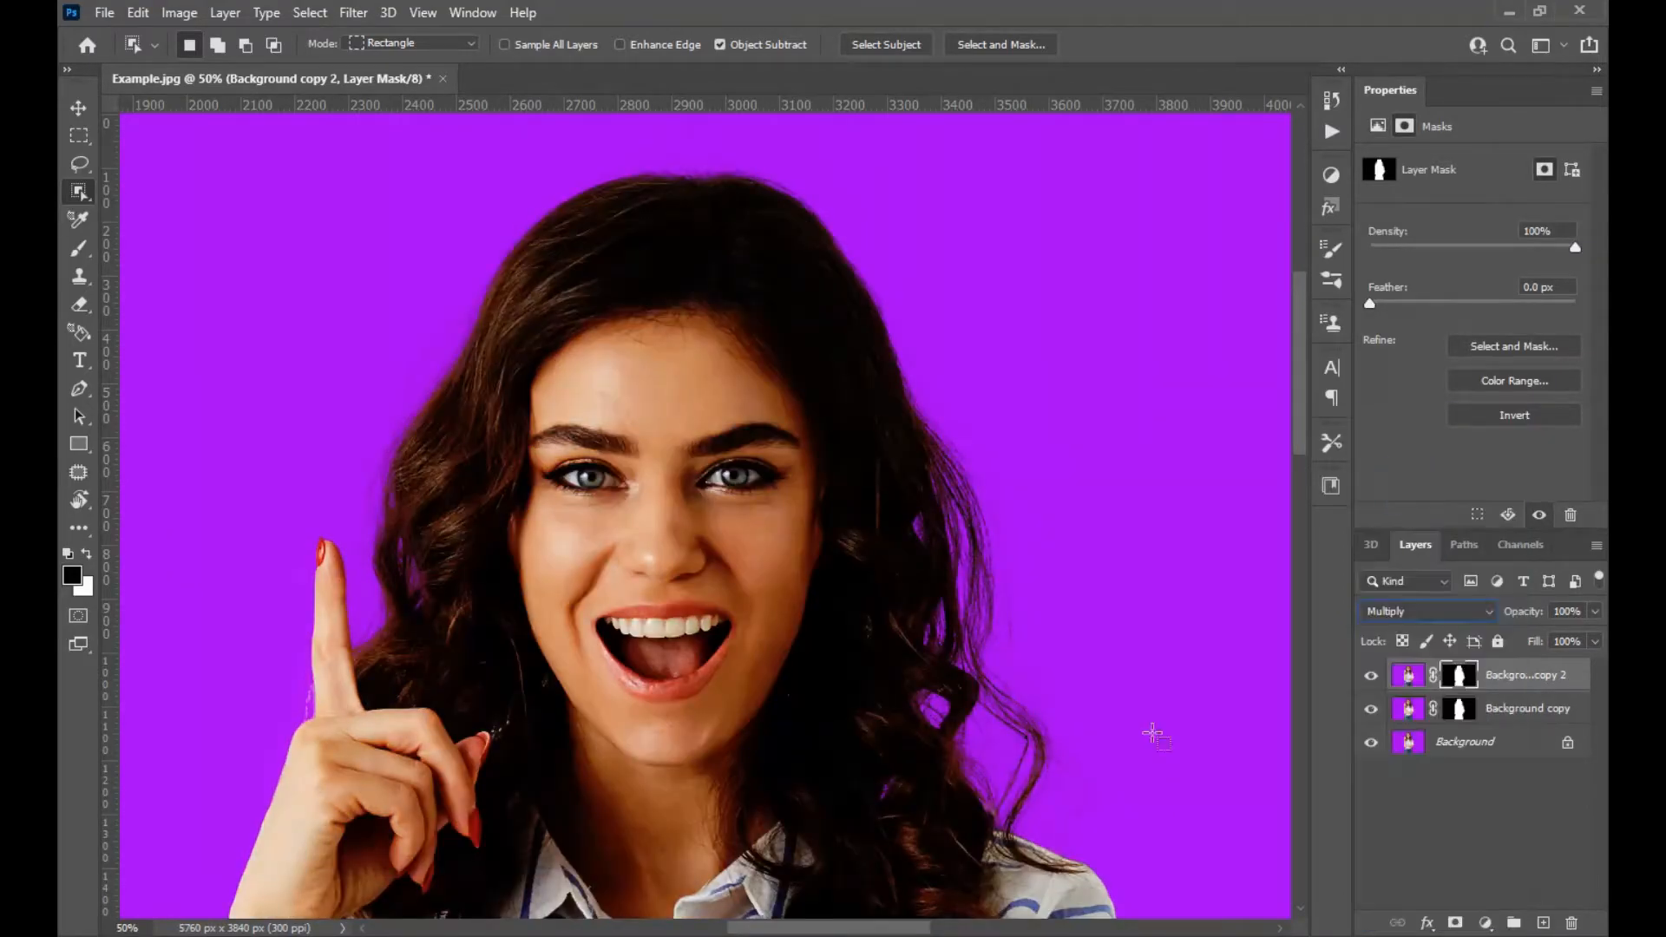
Hide the layers below the duplicate and set its opacity to 91%.
drag(479, 729, 599, 409)
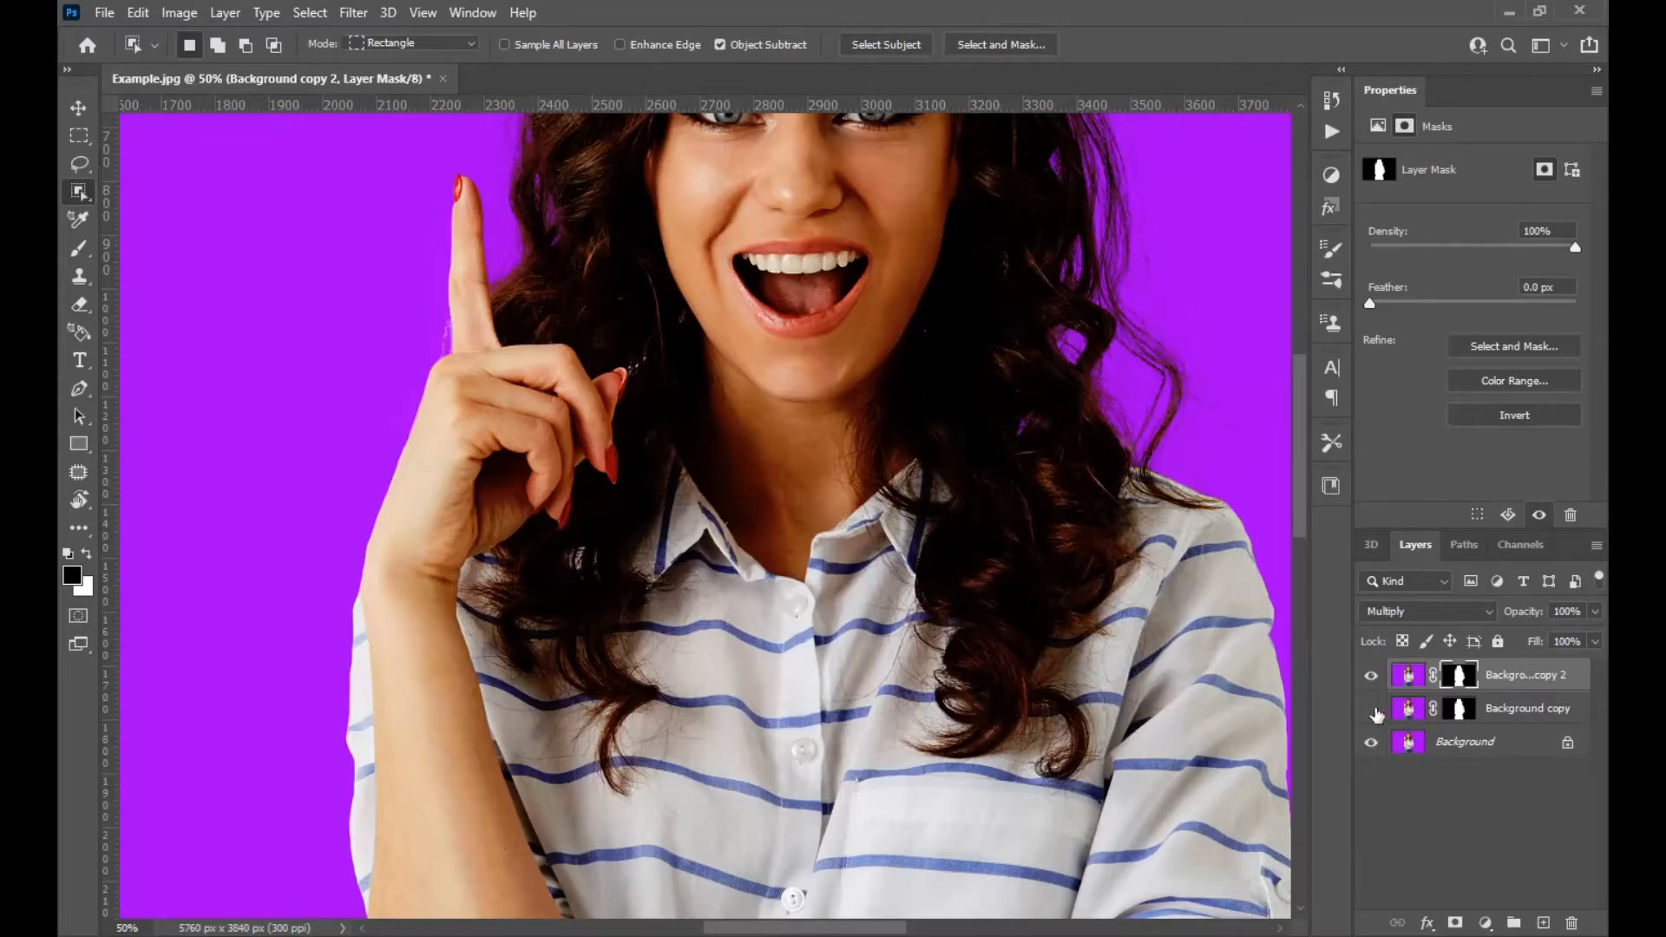
click(1372, 743)
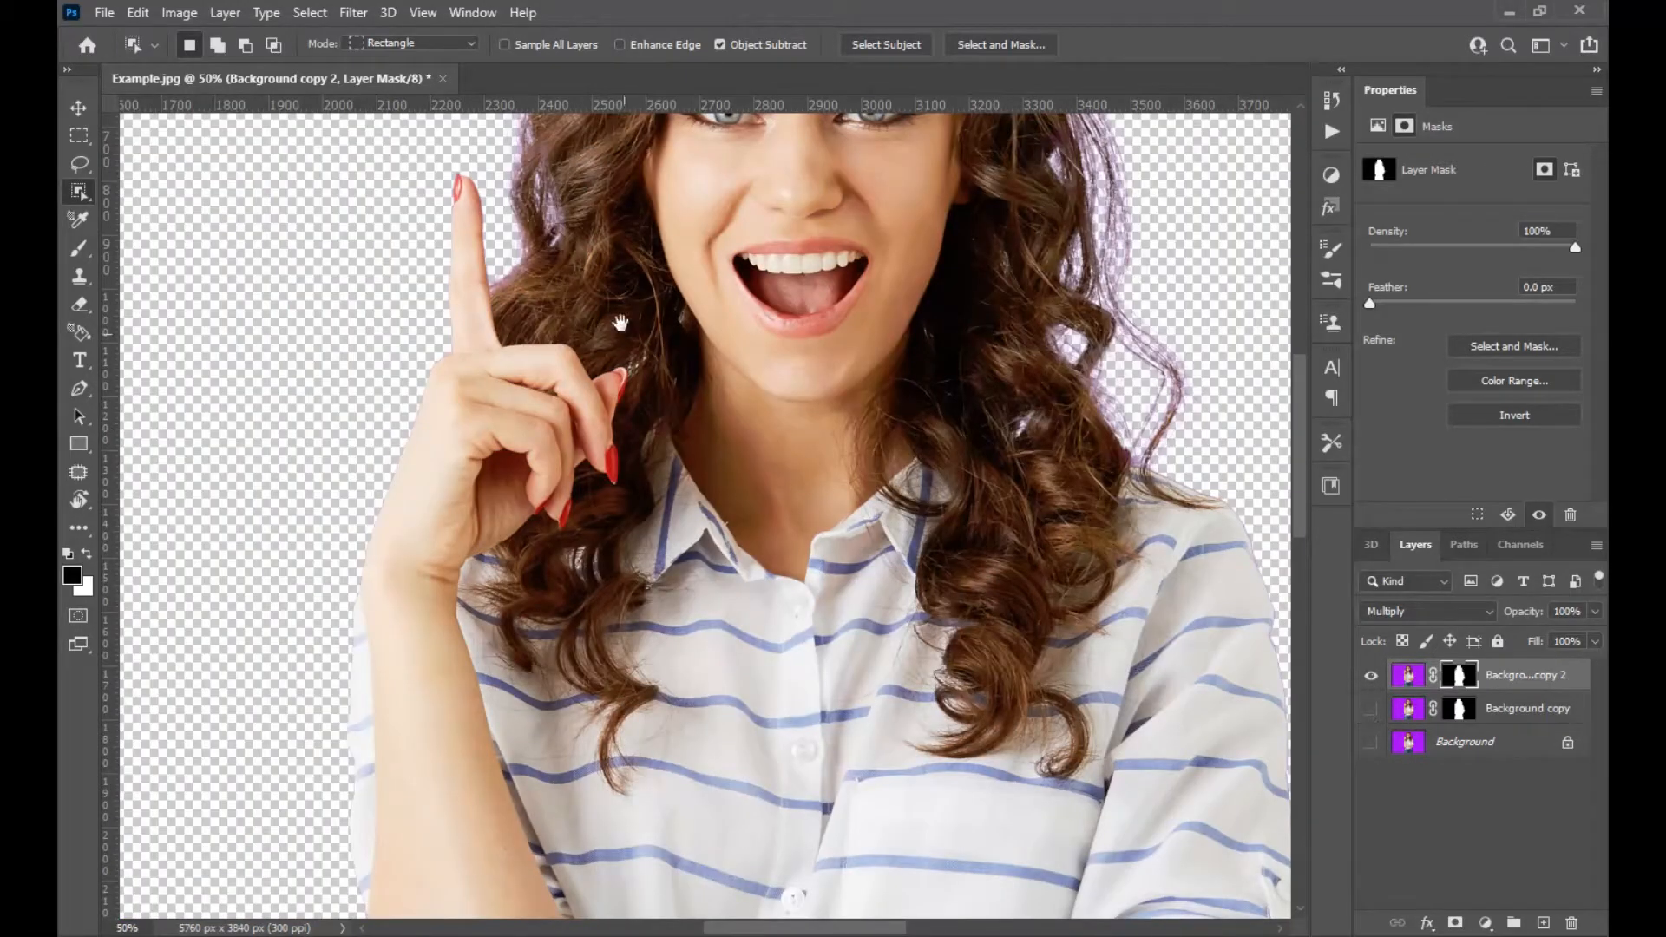
drag(660, 407, 603, 546)
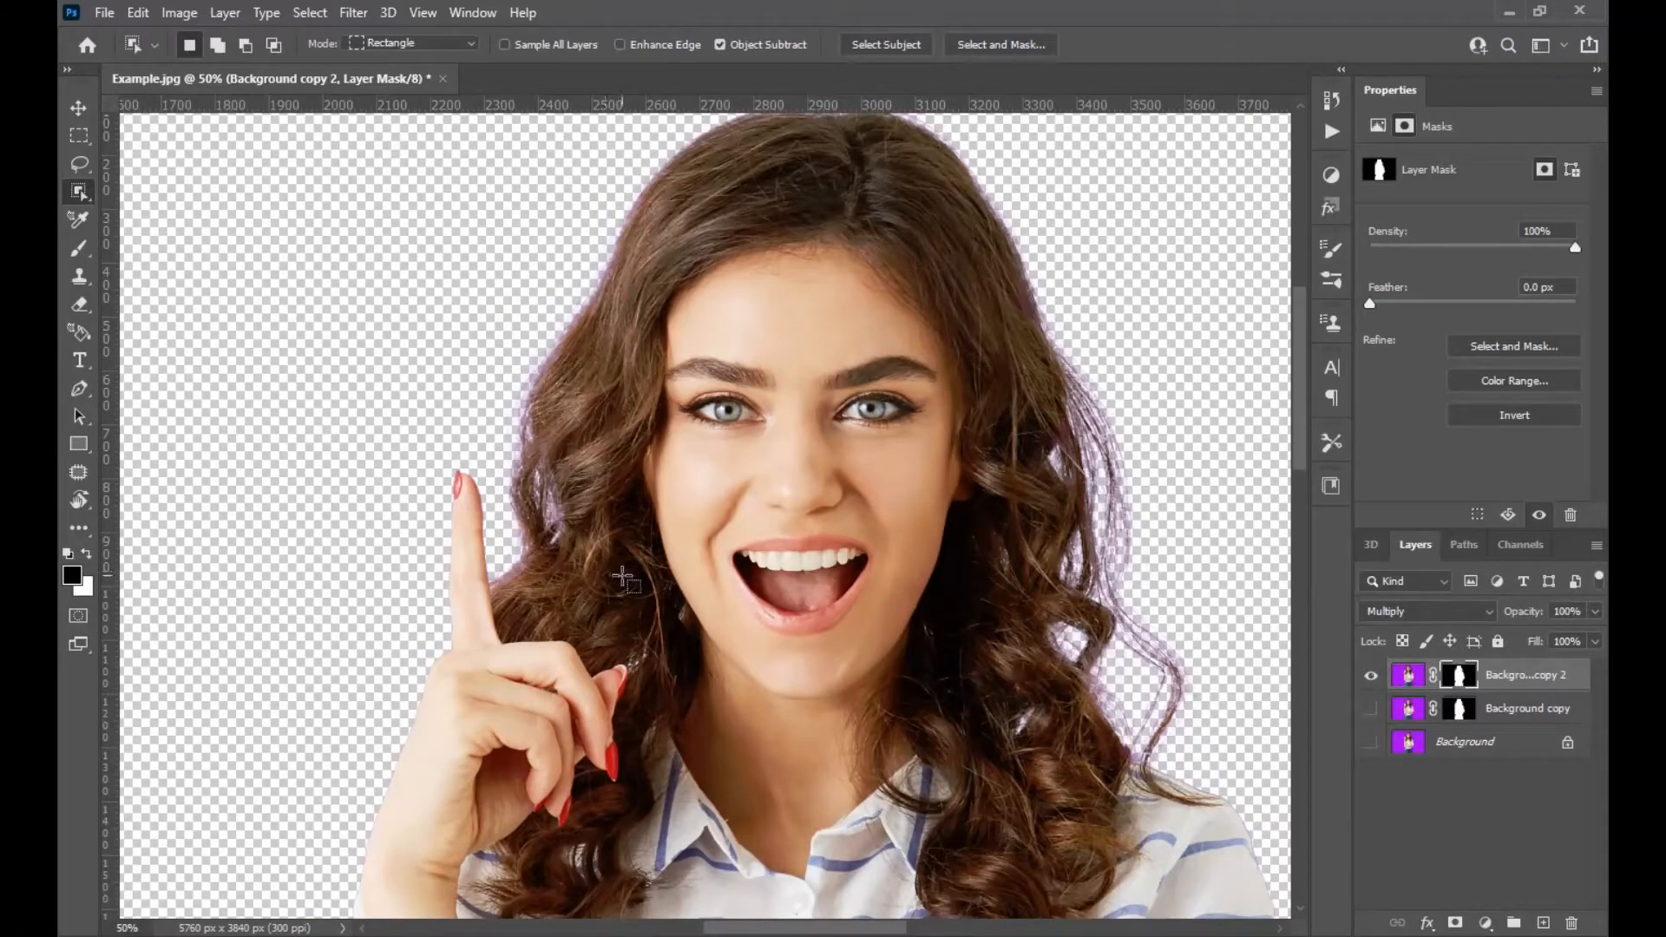
click(1595, 611)
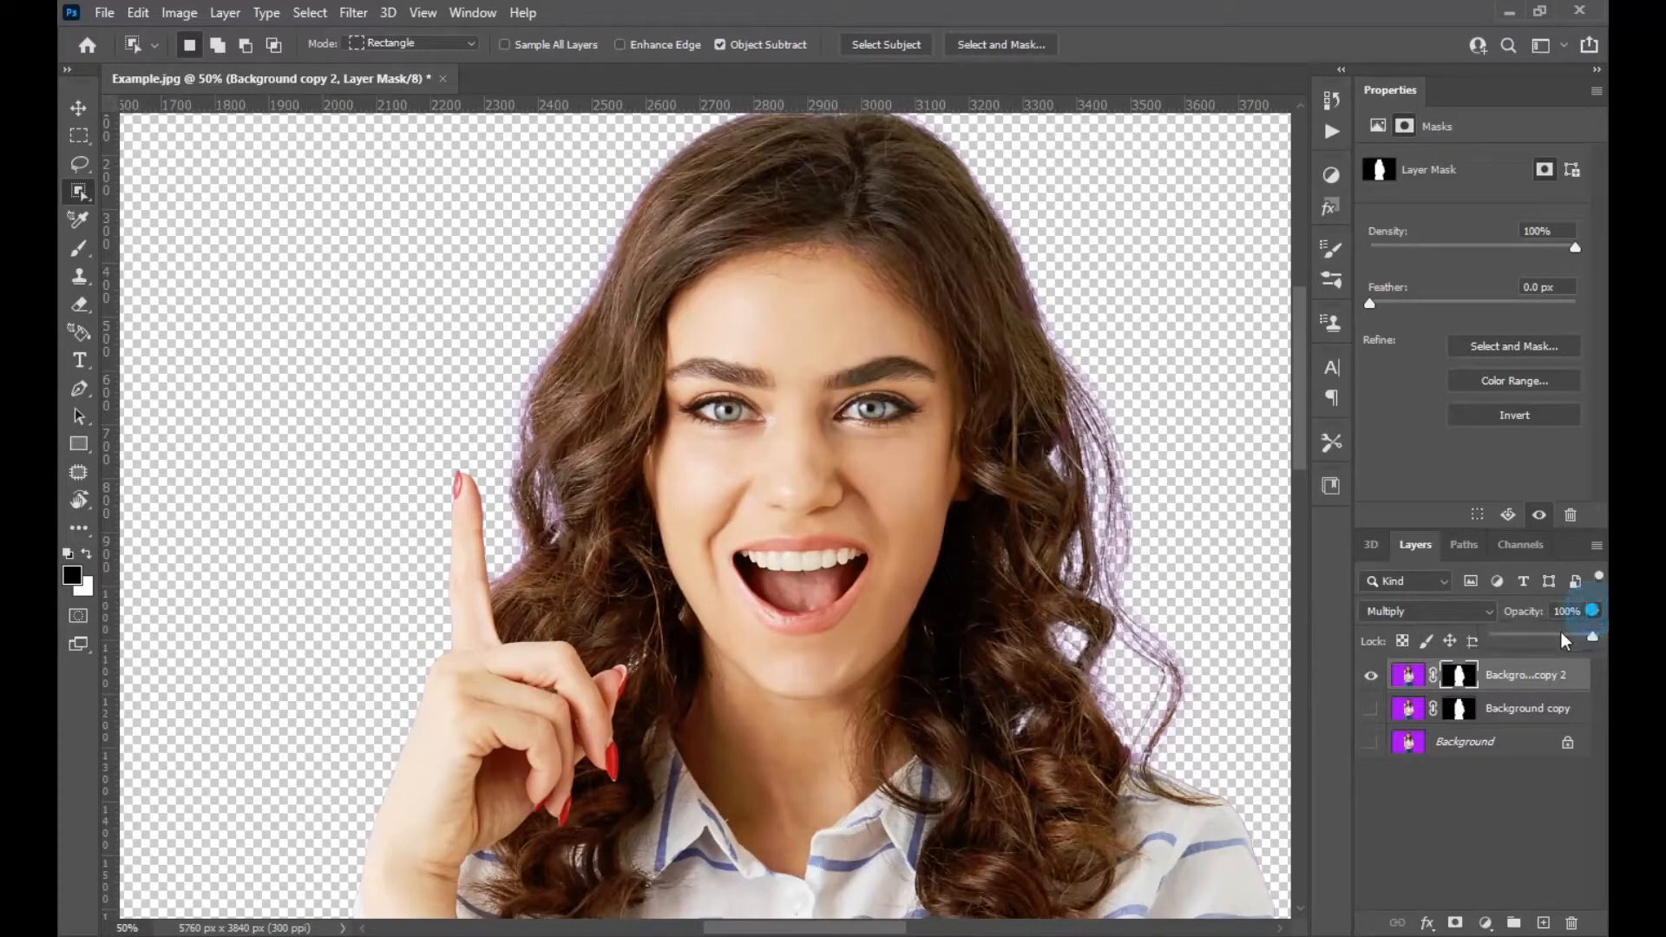
drag(1549, 636, 1586, 646)
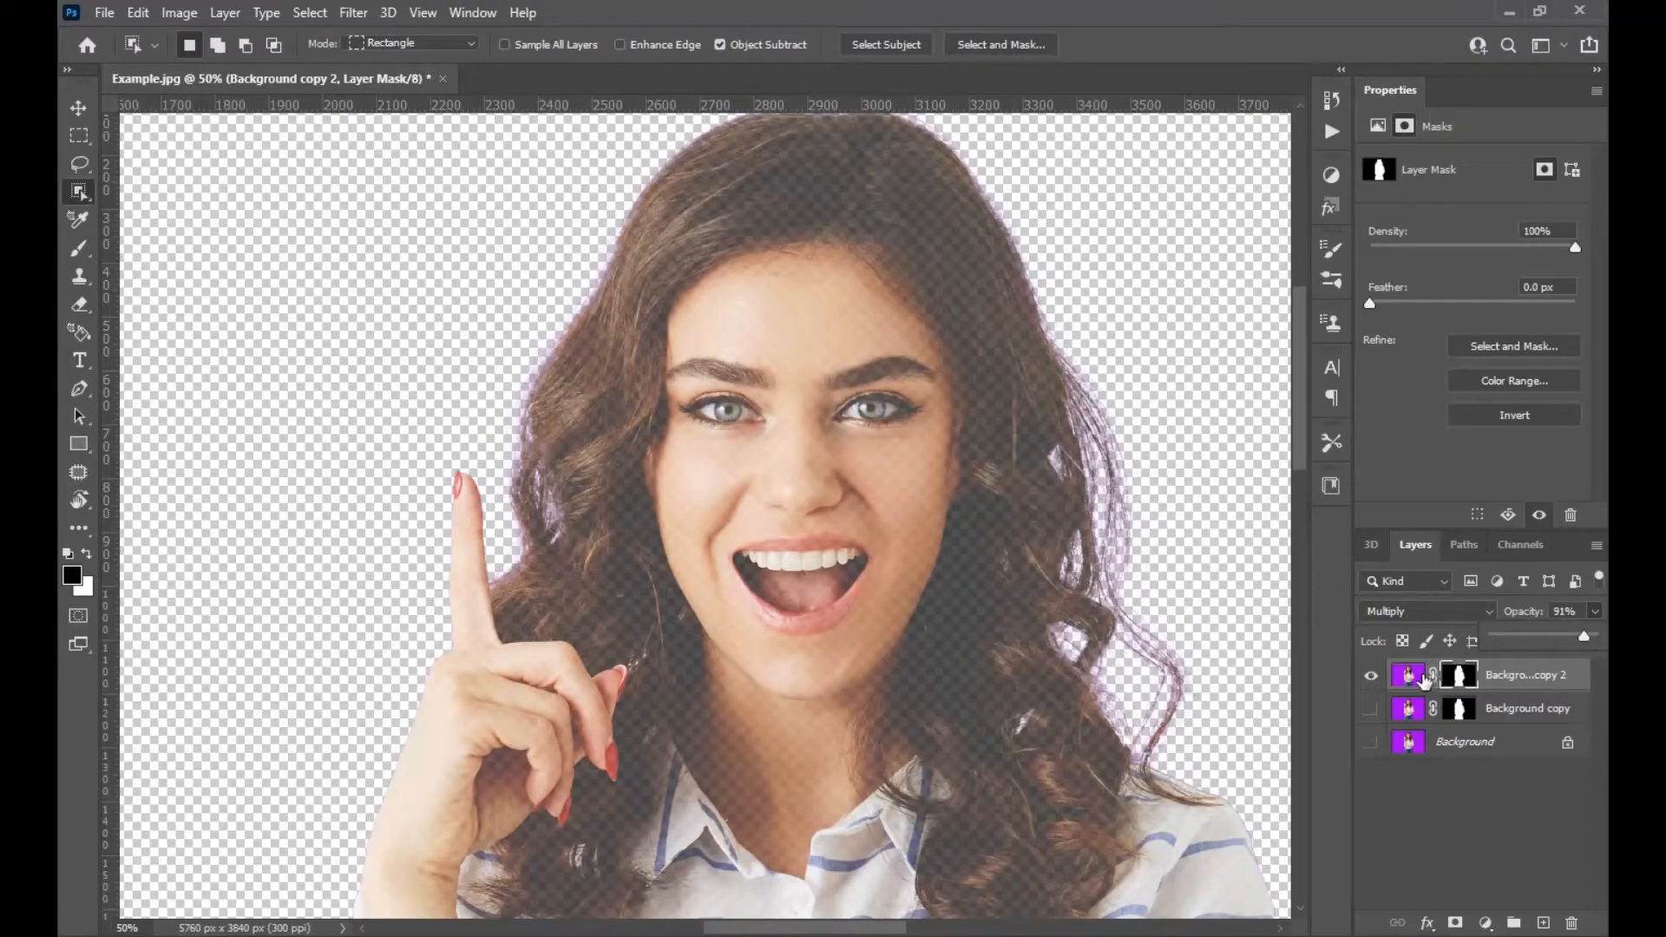
Paint black on Background copy 2's mask with a 278 px Brush to hide the face and body.
click(1462, 675)
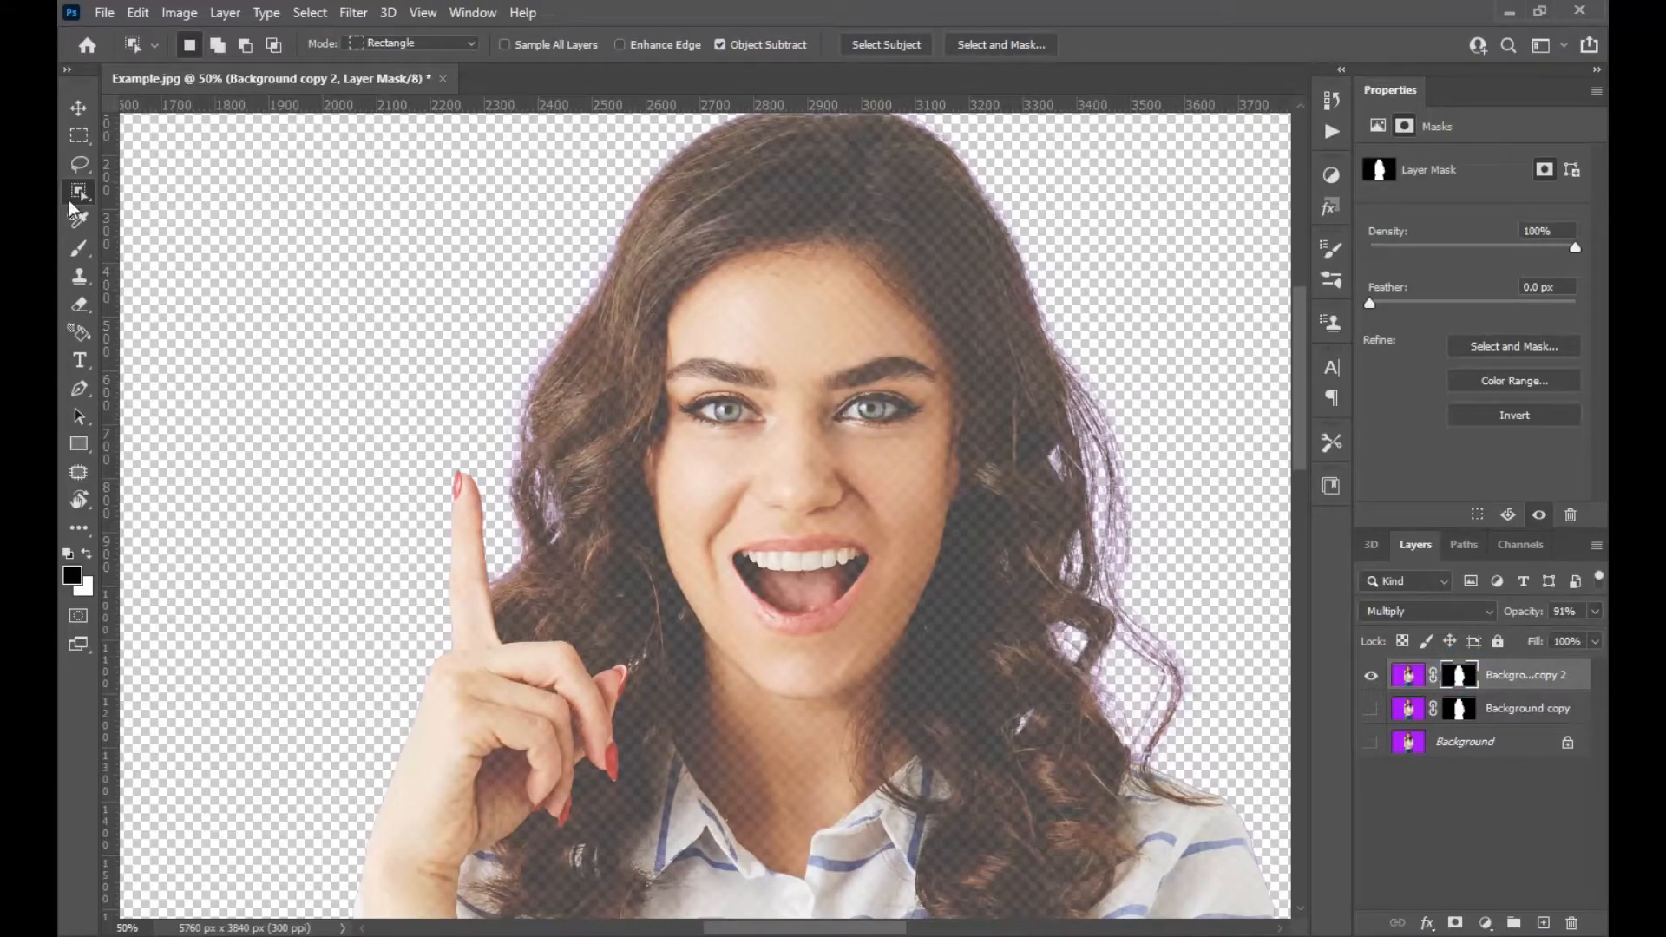
key(b)
mouse_move(773, 515)
mouse_down()
mouse_move(797, 524)
mouse_move(781, 512)
mouse_up()
right_click(800, 512)
drag(1024, 605, 1083, 618)
drag(795, 440, 816, 448)
drag(787, 530, 778, 408)
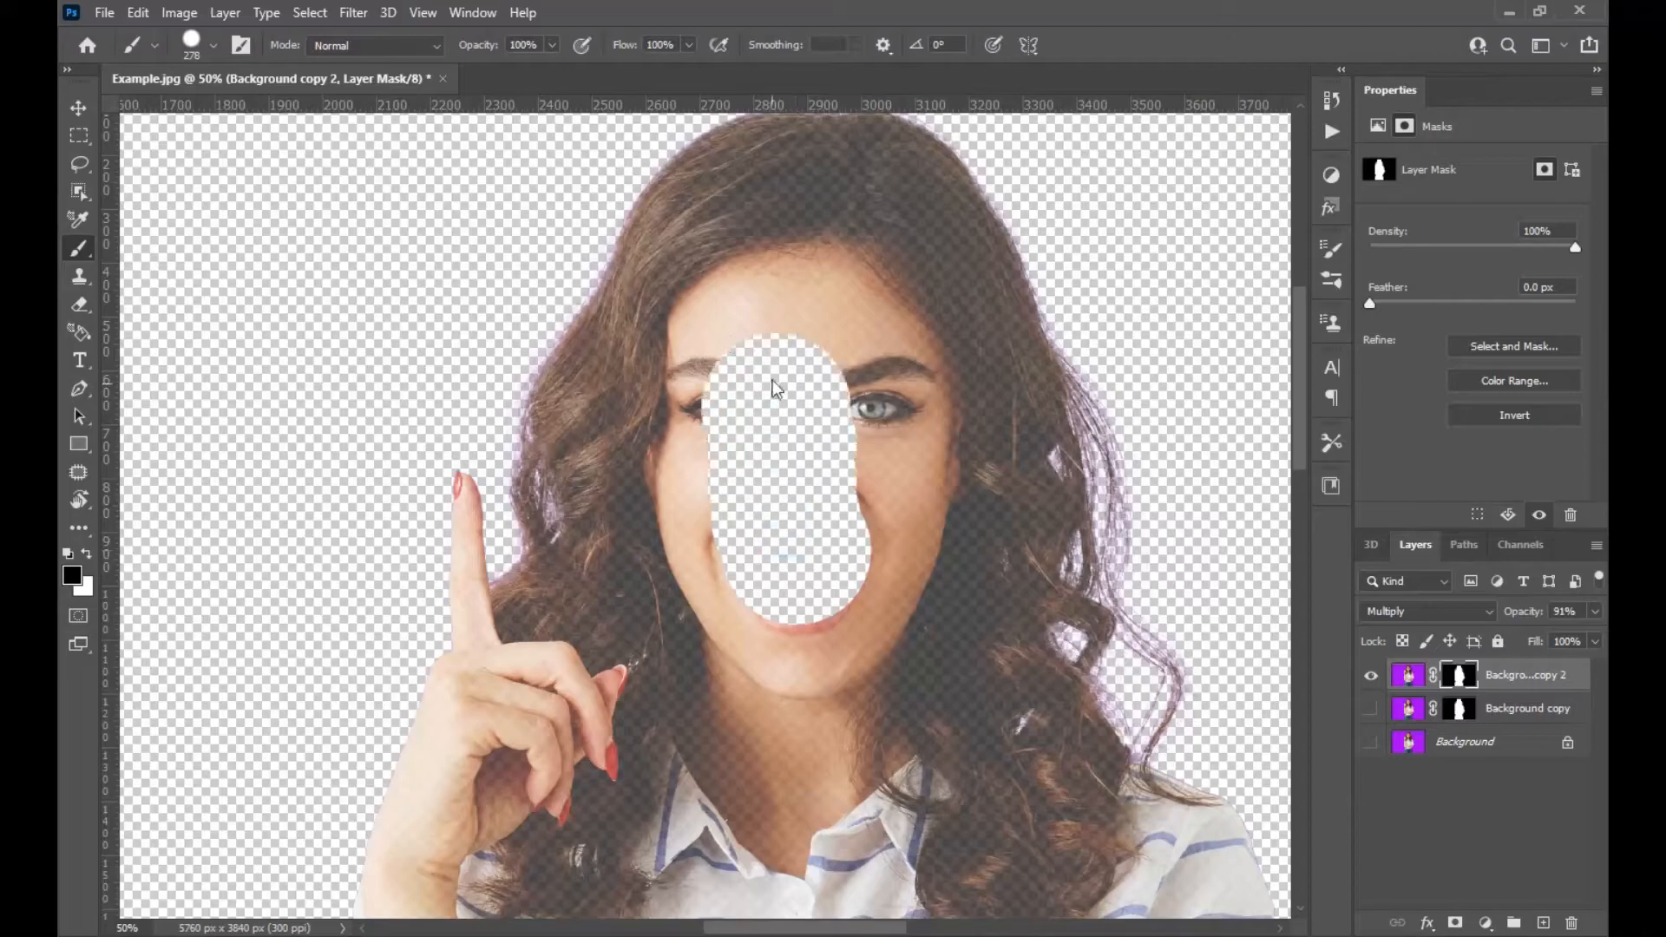
mouse_move(825, 298)
mouse_down()
mouse_move(729, 330)
mouse_move(719, 469)
mouse_move(756, 643)
mouse_move(703, 600)
mouse_move(694, 679)
mouse_move(660, 707)
mouse_move(652, 768)
mouse_move(742, 616)
mouse_move(793, 390)
mouse_move(800, 265)
mouse_move(831, 361)
mouse_move(829, 480)
mouse_move(759, 636)
mouse_move(932, 353)
mouse_move(927, 399)
mouse_up()
drag(834, 340, 852, 470)
mouse_move(486, 211)
mouse_down()
mouse_move(535, 275)
mouse_move(473, 333)
mouse_up()
mouse_move(556, 416)
mouse_down()
mouse_move(599, 486)
mouse_move(564, 442)
mouse_up()
click(626, 494)
click(633, 487)
mouse_move(634, 487)
mouse_down()
mouse_move(673, 481)
mouse_move(512, 728)
mouse_move(550, 768)
mouse_move(614, 381)
mouse_move(519, 690)
mouse_move(705, 190)
mouse_move(815, 280)
mouse_up()
click(705, 491)
drag(811, 345, 533, 629)
mouse_move(619, 359)
mouse_down()
mouse_move(695, 486)
mouse_move(468, 634)
mouse_move(657, 699)
mouse_move(639, 484)
mouse_move(705, 538)
mouse_up()
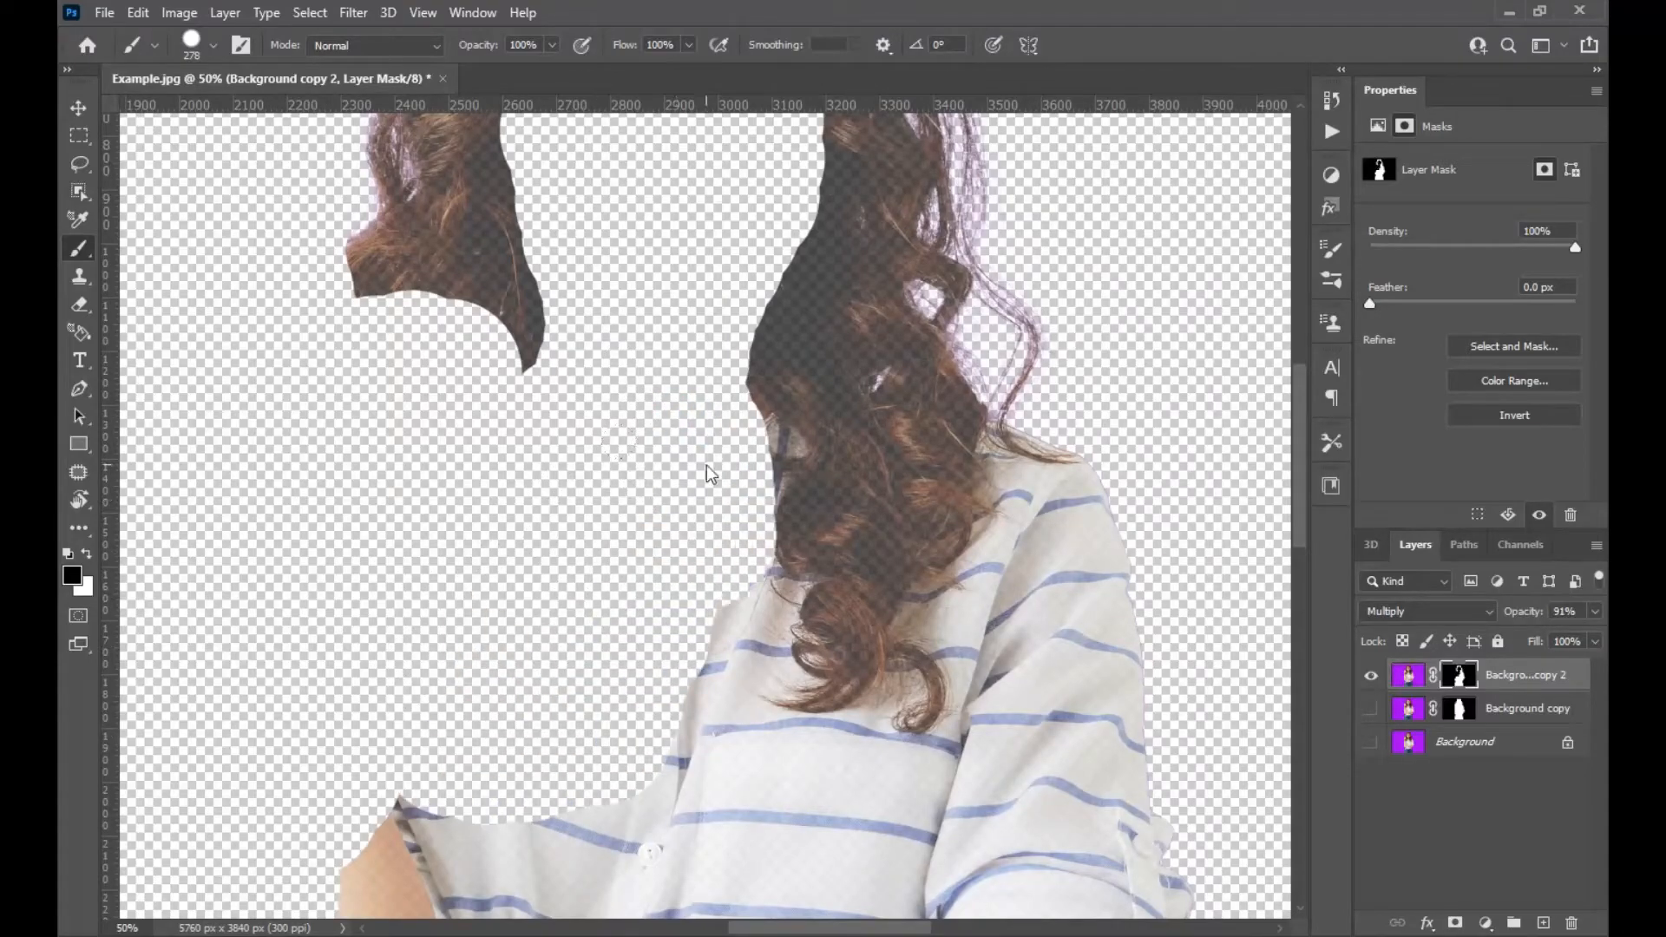
Enlarge the Brush and keep masking out everything except the hair on Background copy 2.
right_click(757, 454)
mouse_move(696, 449)
mouse_down()
mouse_move(679, 454)
mouse_move(767, 459)
mouse_move(740, 630)
mouse_up()
click(747, 441)
drag(986, 512, 846, 521)
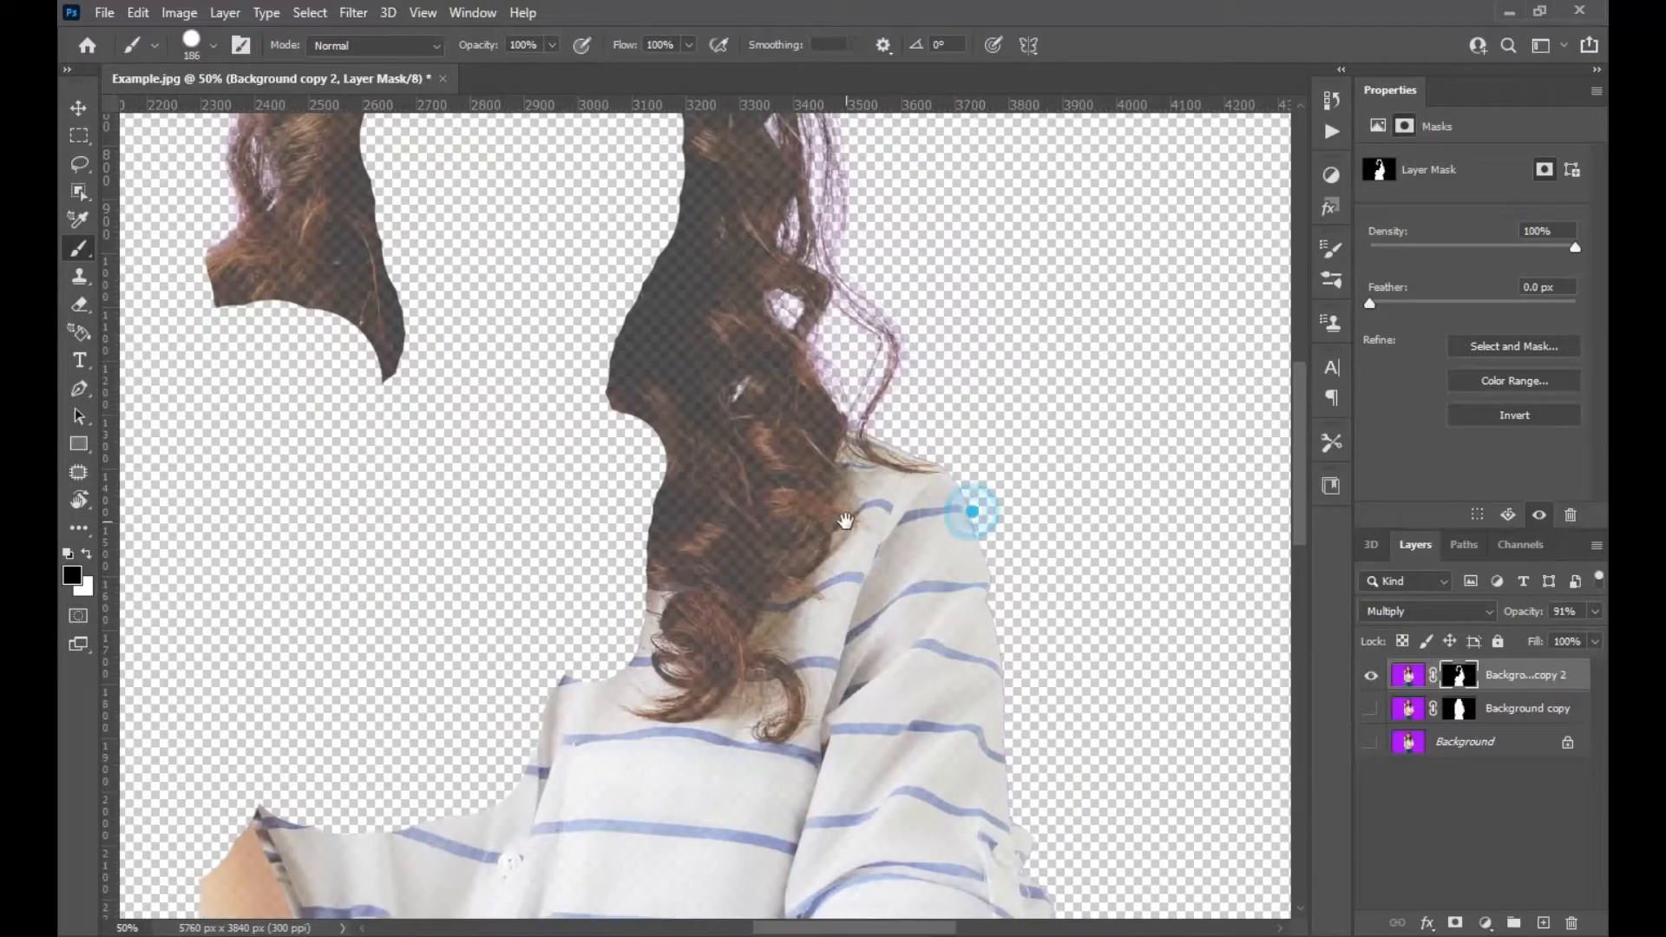
mouse_move(972, 502)
mouse_down()
mouse_move(900, 521)
mouse_move(850, 502)
mouse_move(877, 534)
mouse_move(815, 470)
mouse_up()
mouse_move(832, 410)
mouse_down()
mouse_move(855, 394)
mouse_move(807, 373)
mouse_move(785, 495)
mouse_move(710, 560)
mouse_move(694, 660)
mouse_move(551, 557)
mouse_move(681, 682)
mouse_up()
mouse_move(860, 671)
mouse_down()
mouse_move(874, 556)
mouse_move(908, 565)
mouse_up()
scroll(865, 552, up, 1)
key(ctrl+0)
drag(887, 440, 868, 531)
mouse_move(840, 448)
mouse_down()
mouse_move(513, 539)
mouse_move(588, 665)
mouse_move(520, 666)
mouse_move(764, 868)
mouse_move(743, 558)
mouse_move(708, 688)
mouse_up()
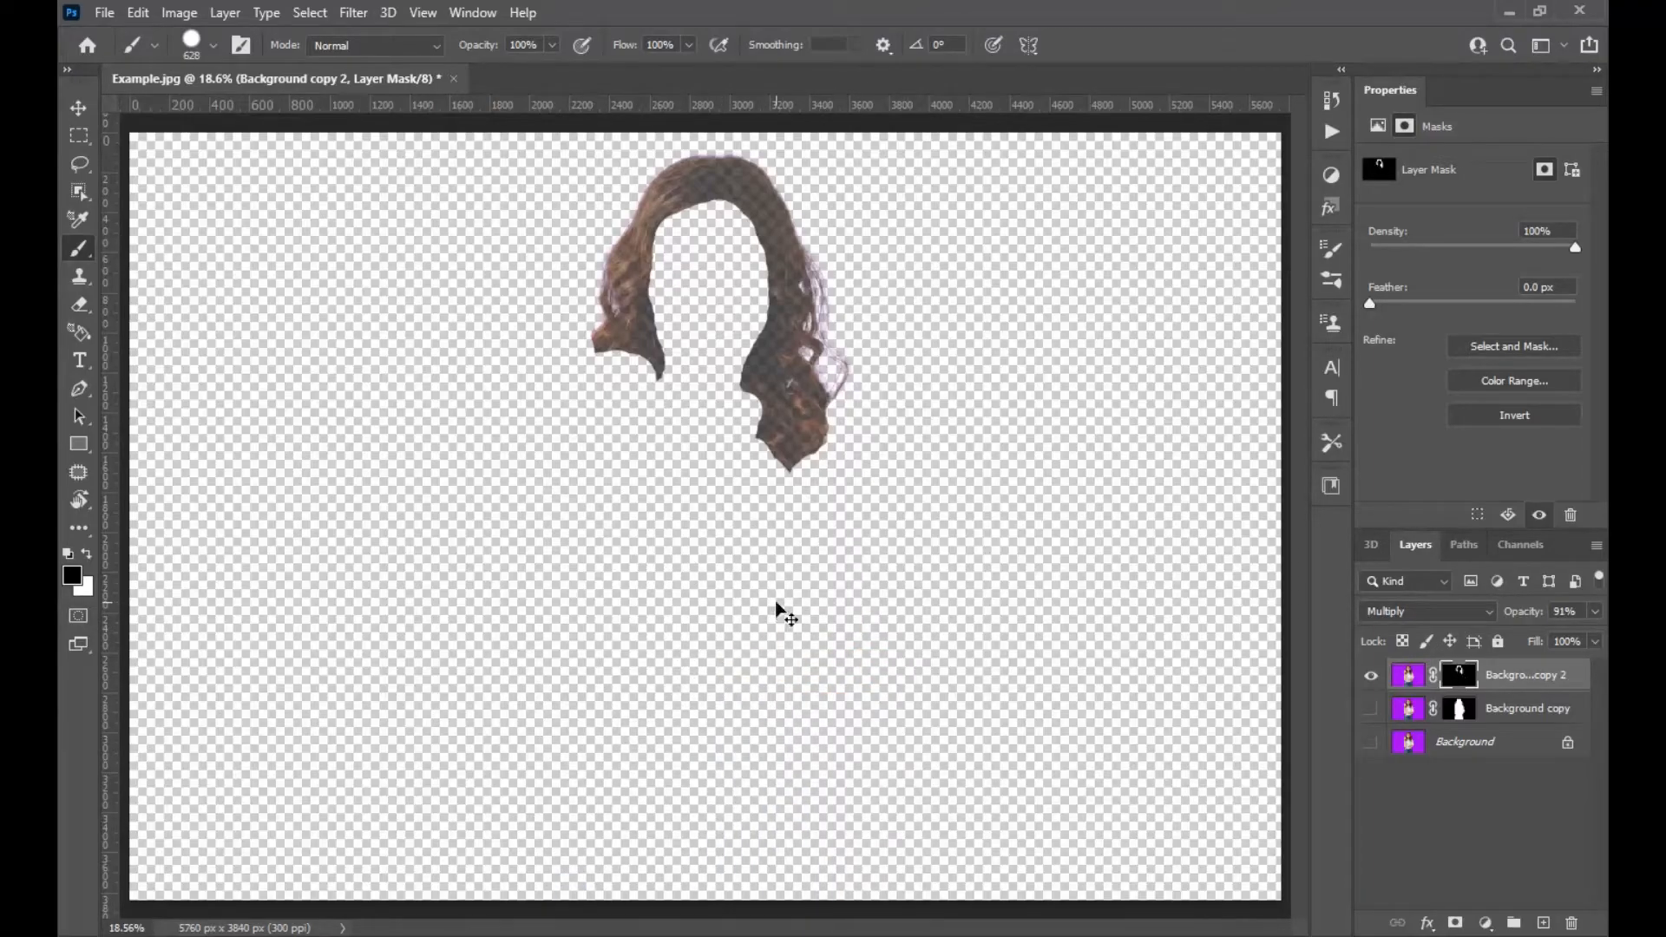
scroll(777, 607, up, 3)
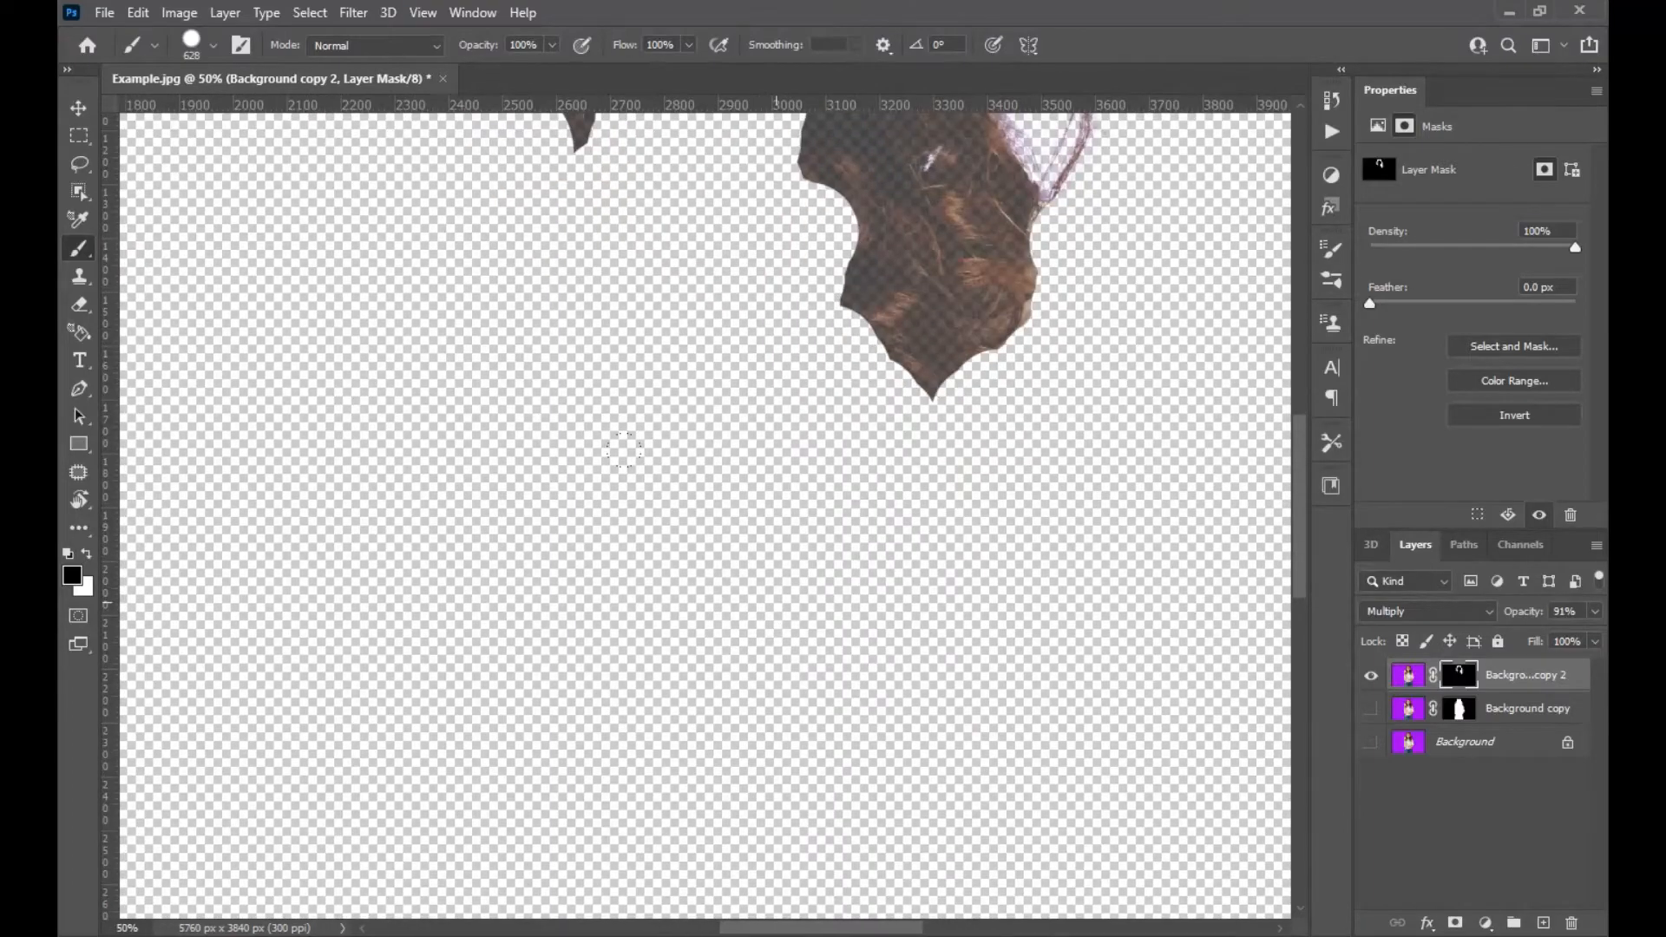
Shrink the Brush to 136 px and paint out the remaining edges below the hair on Background copy 2's mask.
drag(895, 268, 849, 502)
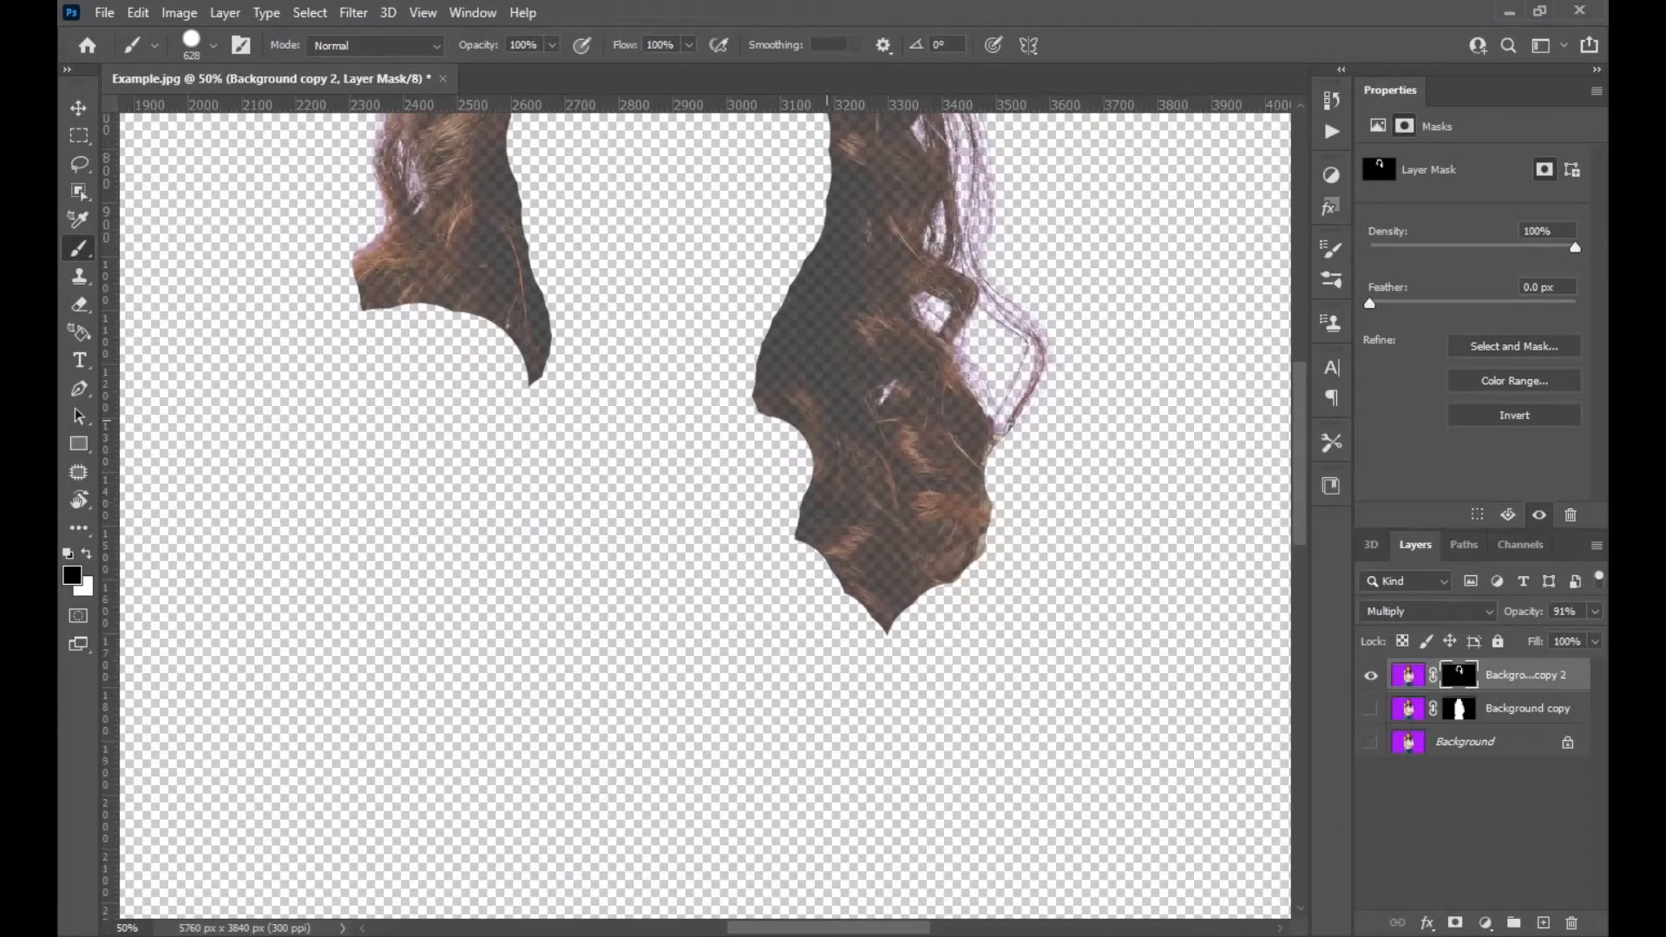
right_click(749, 434)
drag(628, 536, 522, 526)
drag(834, 653, 798, 659)
mouse_move(953, 576)
mouse_down()
mouse_move(868, 632)
mouse_move(781, 516)
mouse_move(729, 358)
mouse_move(781, 229)
mouse_move(822, 553)
mouse_move(811, 380)
mouse_move(770, 278)
mouse_move(707, 250)
mouse_move(629, 272)
mouse_move(548, 364)
mouse_move(537, 499)
mouse_move(581, 616)
mouse_move(554, 721)
mouse_move(581, 654)
mouse_move(581, 740)
mouse_move(462, 640)
mouse_move(387, 689)
mouse_move(353, 666)
mouse_up()
drag(353, 609, 372, 672)
mouse_move(365, 668)
mouse_down()
mouse_move(351, 578)
mouse_move(353, 668)
mouse_up()
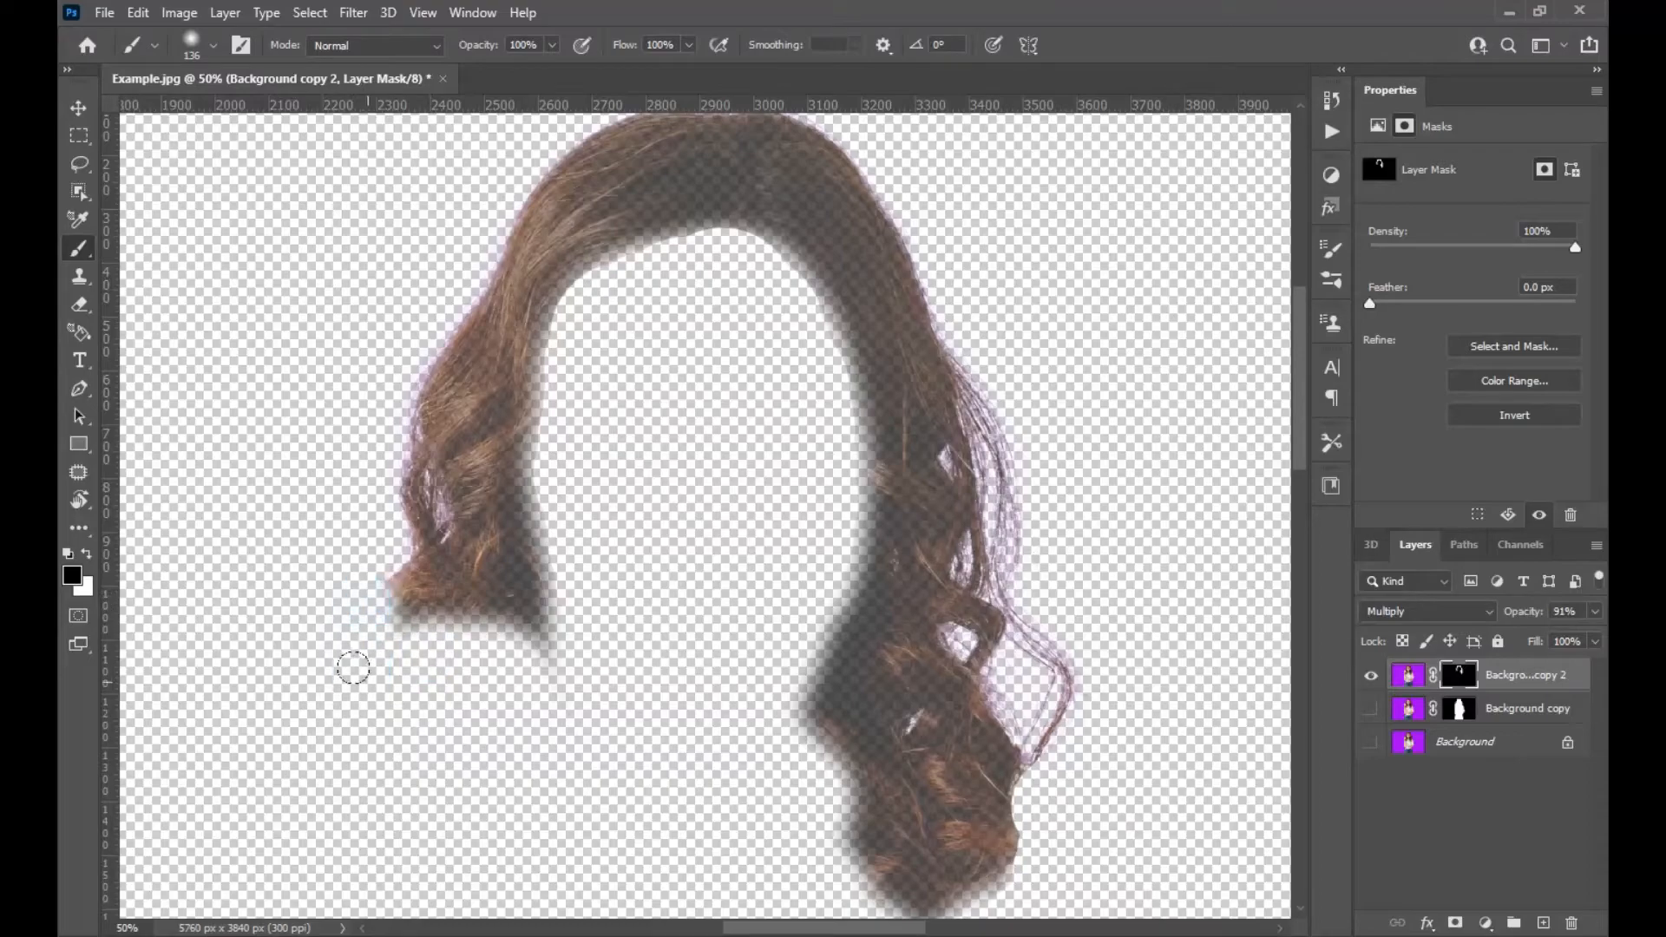
Make the Background copy layer visible again and fit the whole image on screen.
key(v)
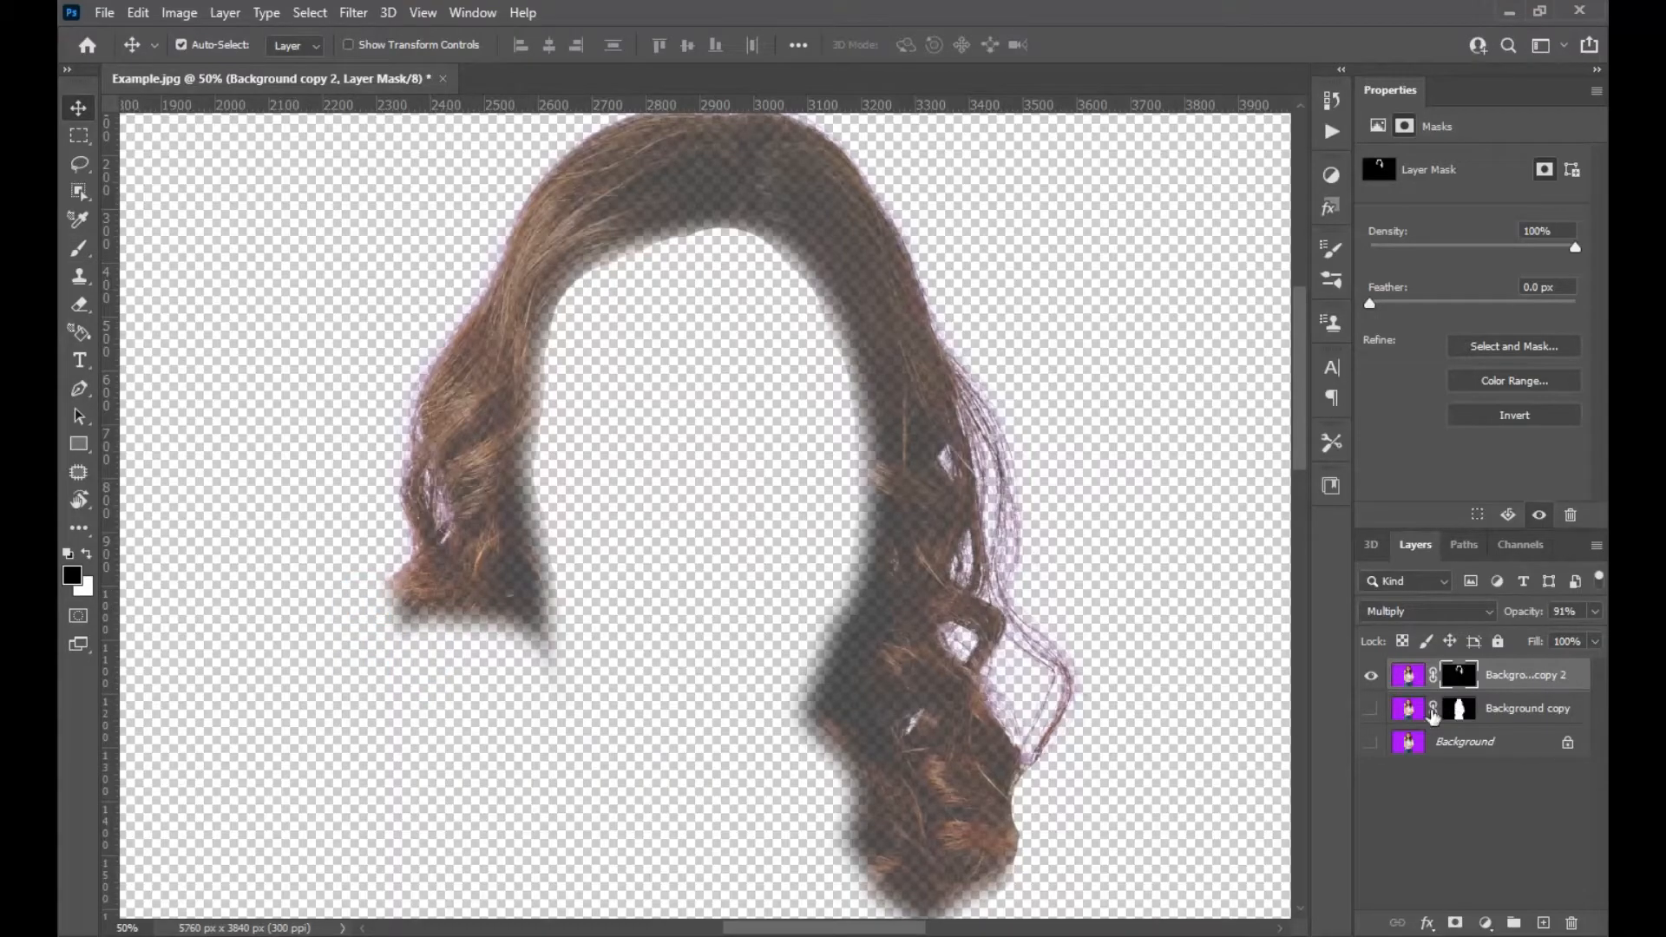
click(1370, 709)
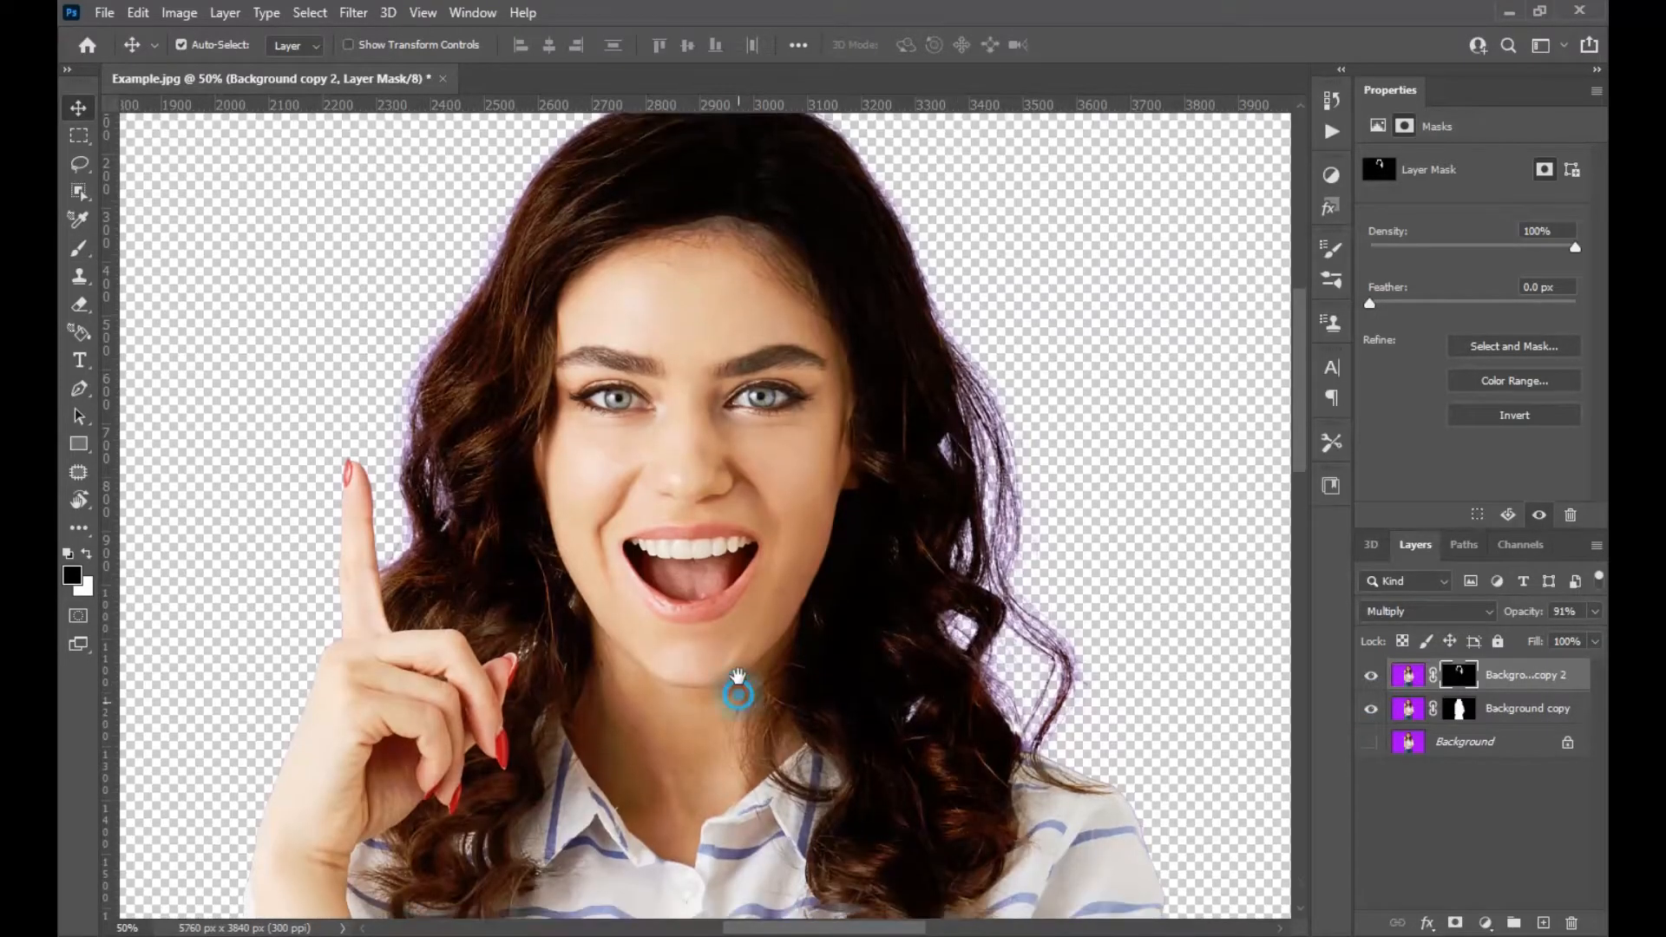
drag(737, 688, 770, 549)
key(ctrl+0)
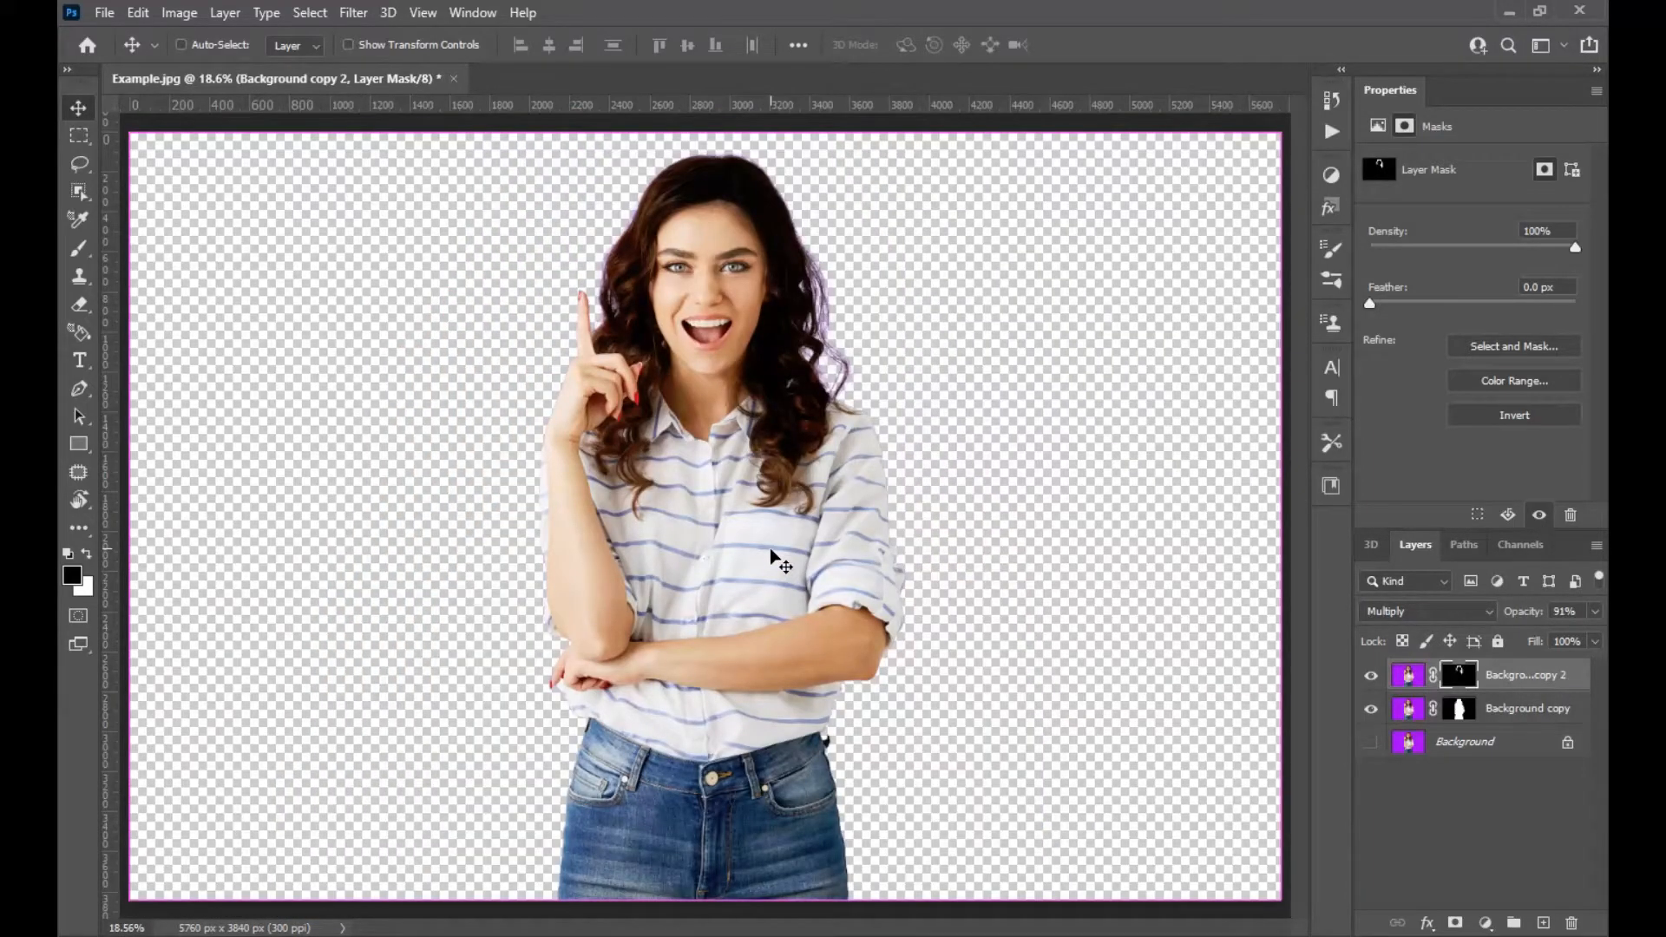
Add a near-white Solid Color fill layer just above the Background layer.
key(ctrl)
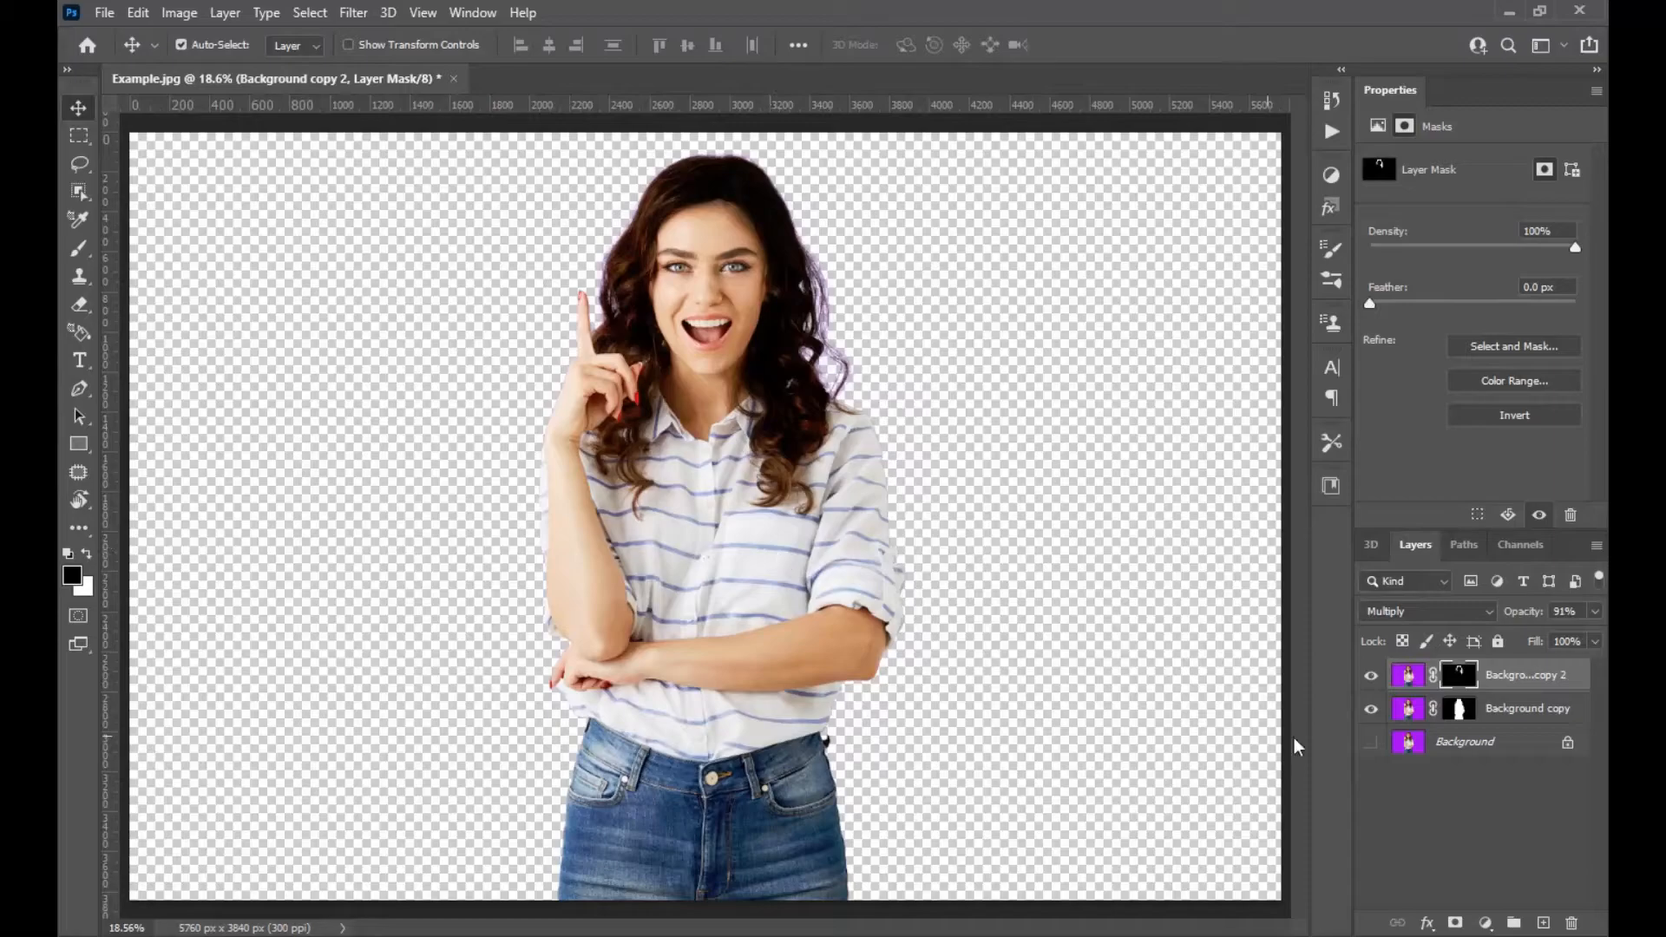
click(1489, 751)
click(1486, 923)
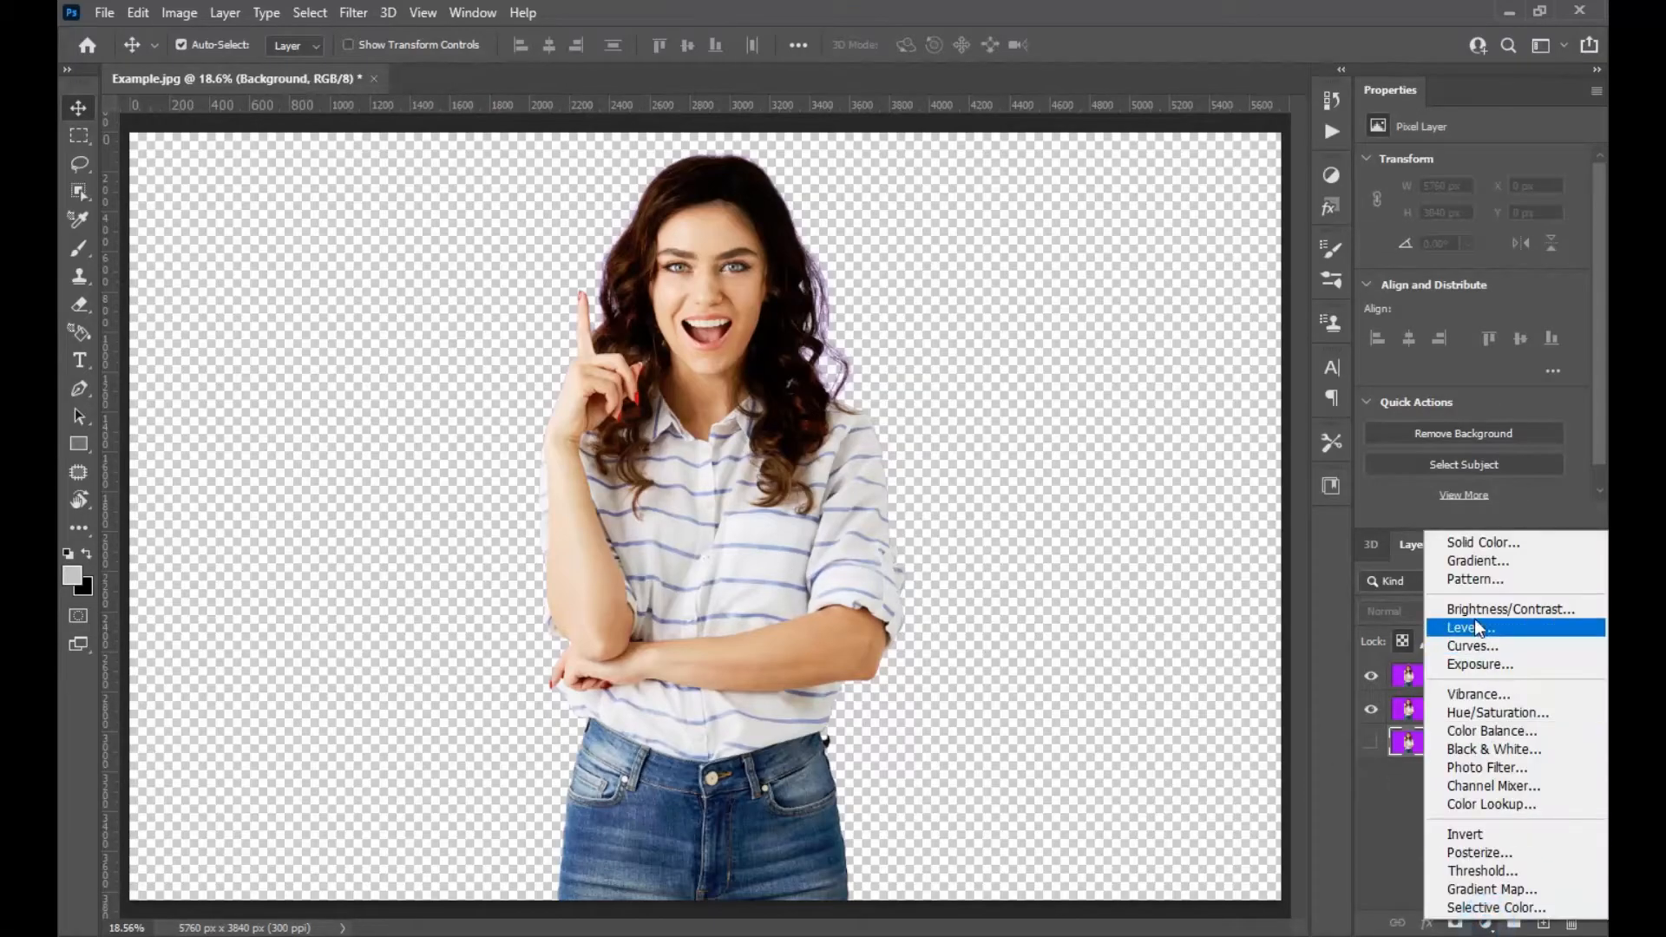
click(1475, 539)
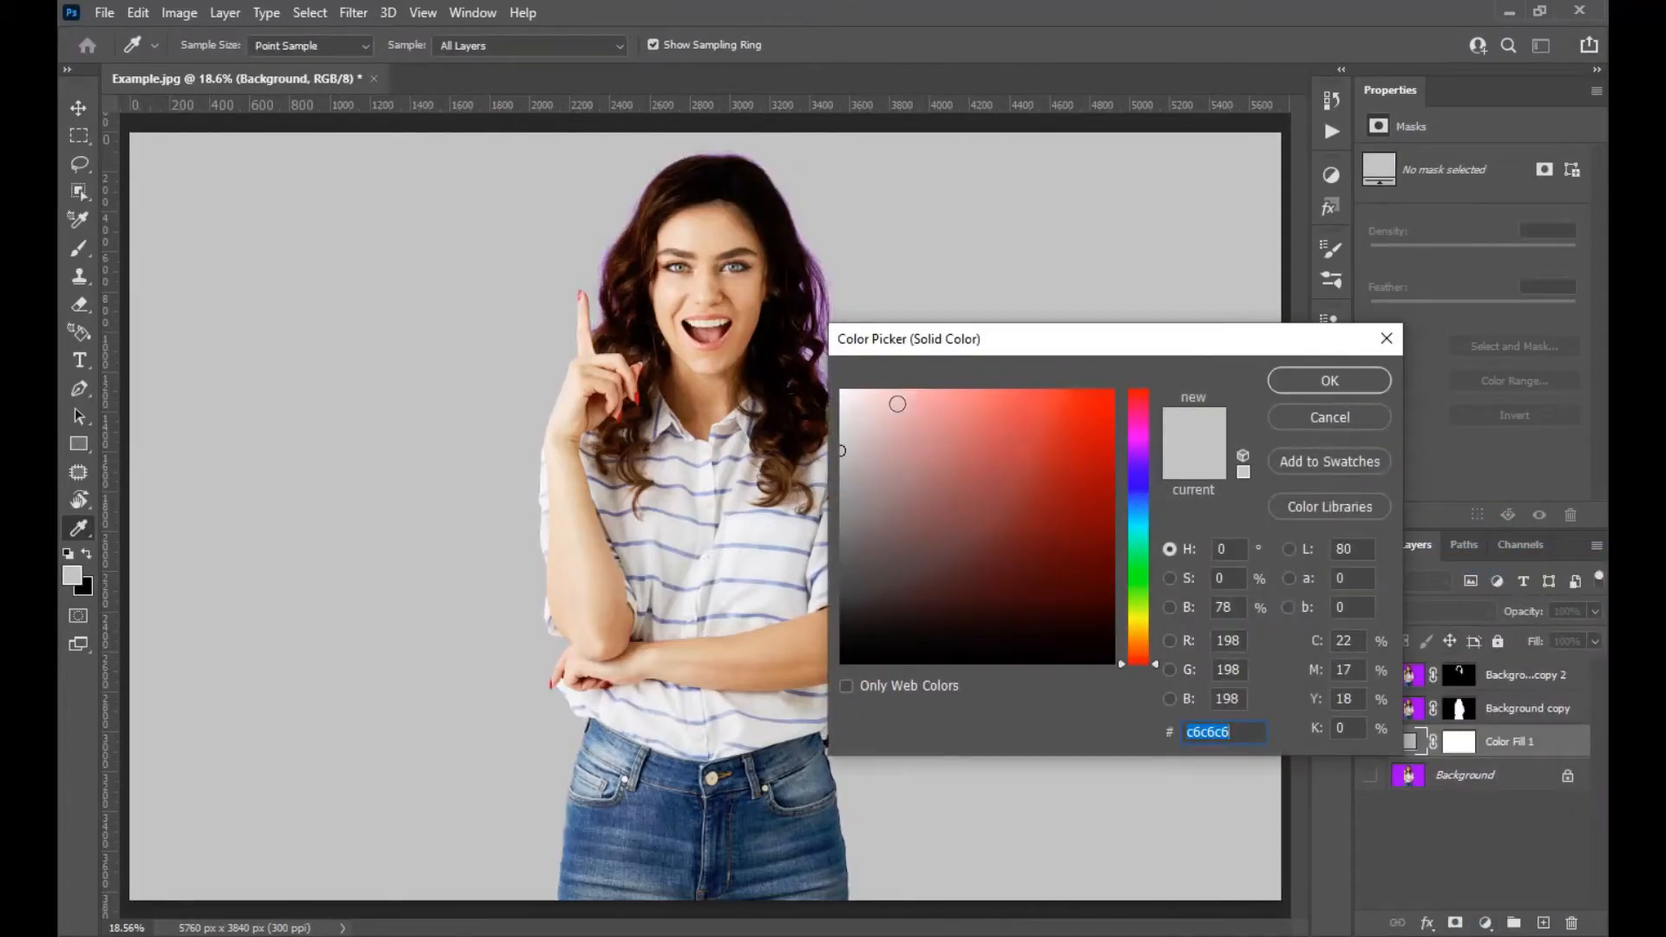
drag(911, 402, 840, 389)
click(1305, 382)
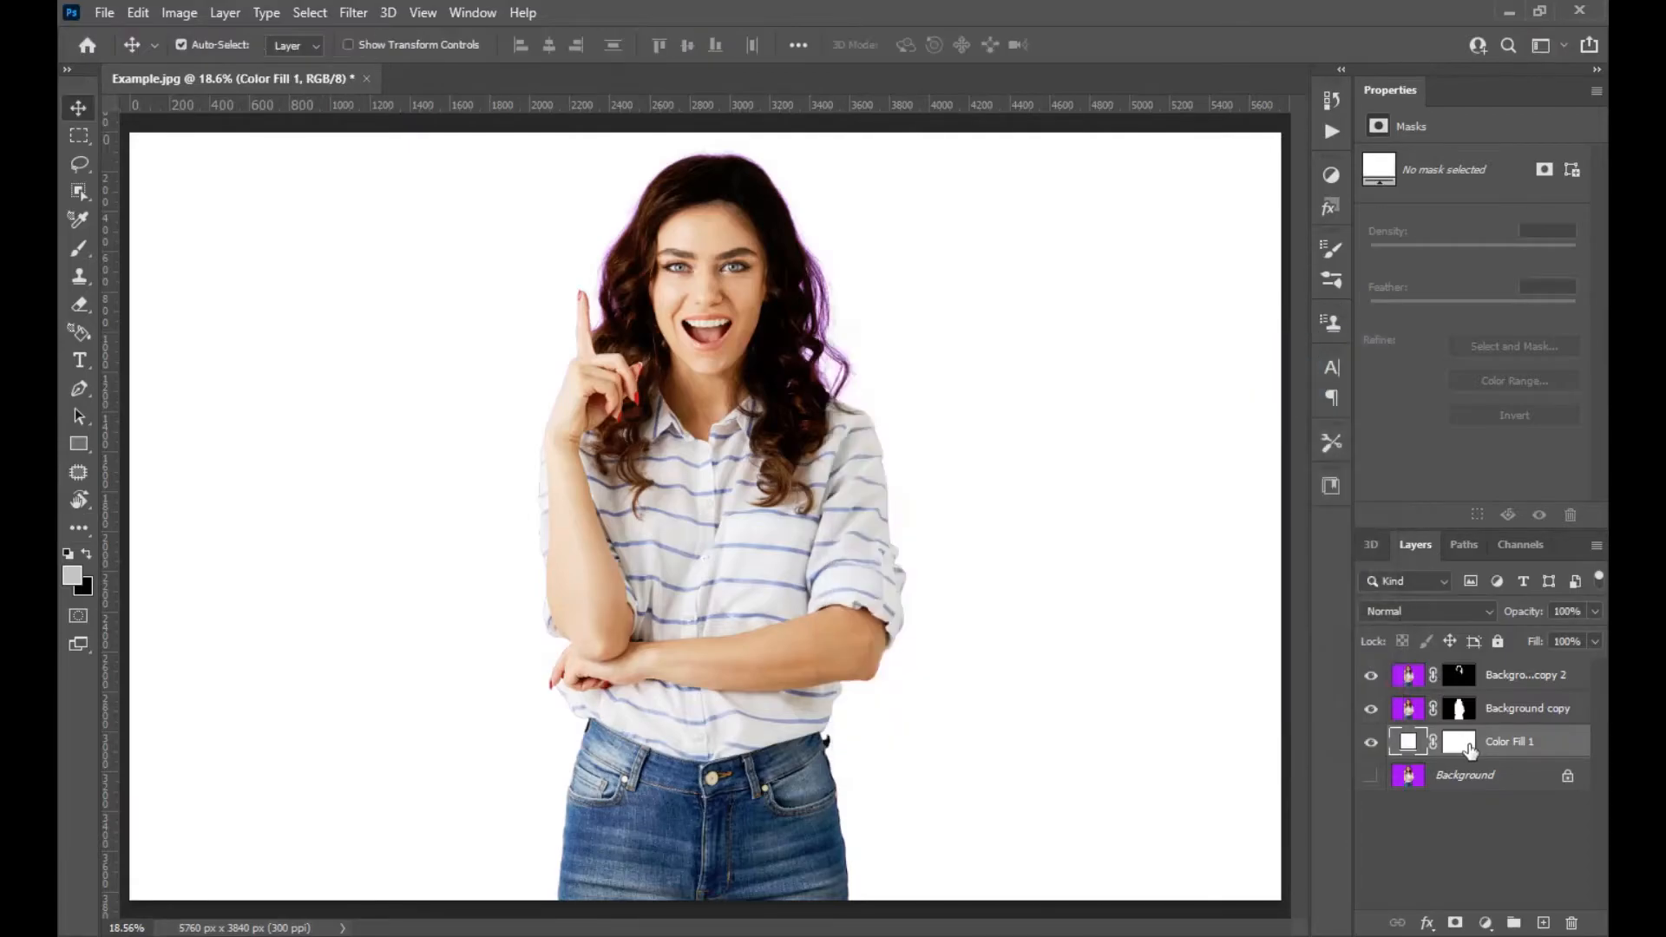
Zoom in on the face and toggle Background copy 2's visibility to compare the hair.
key(ctrl+plus)
key(ctrl+plus)
key(ctrl+plus)
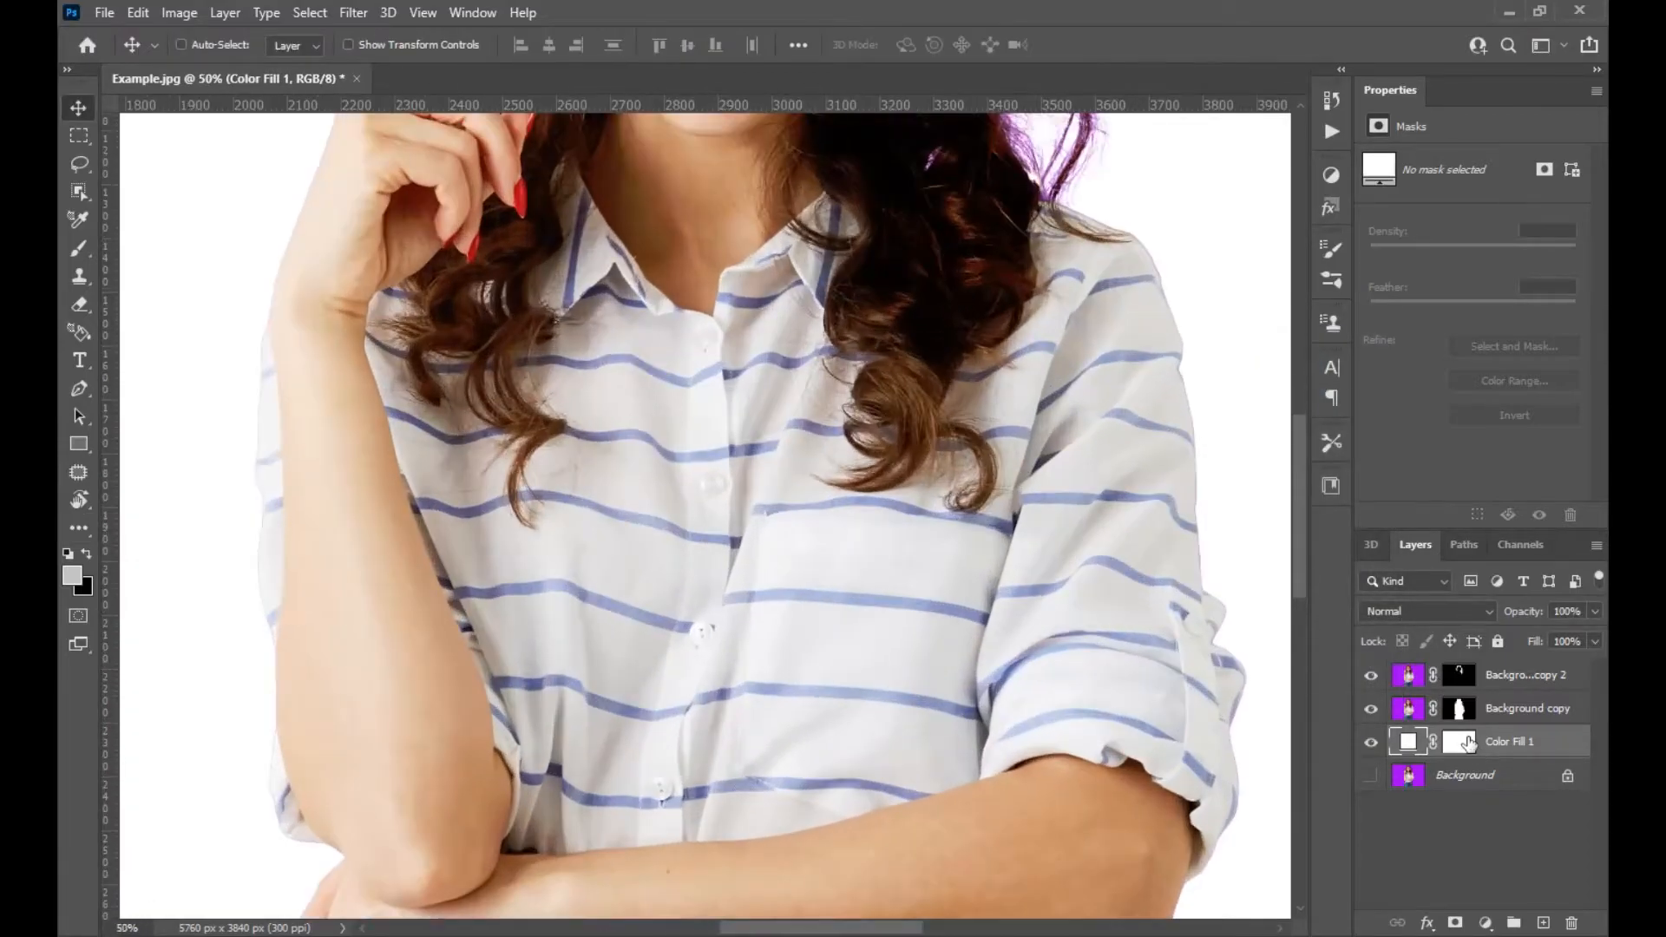
scroll(1033, 275, up, 10)
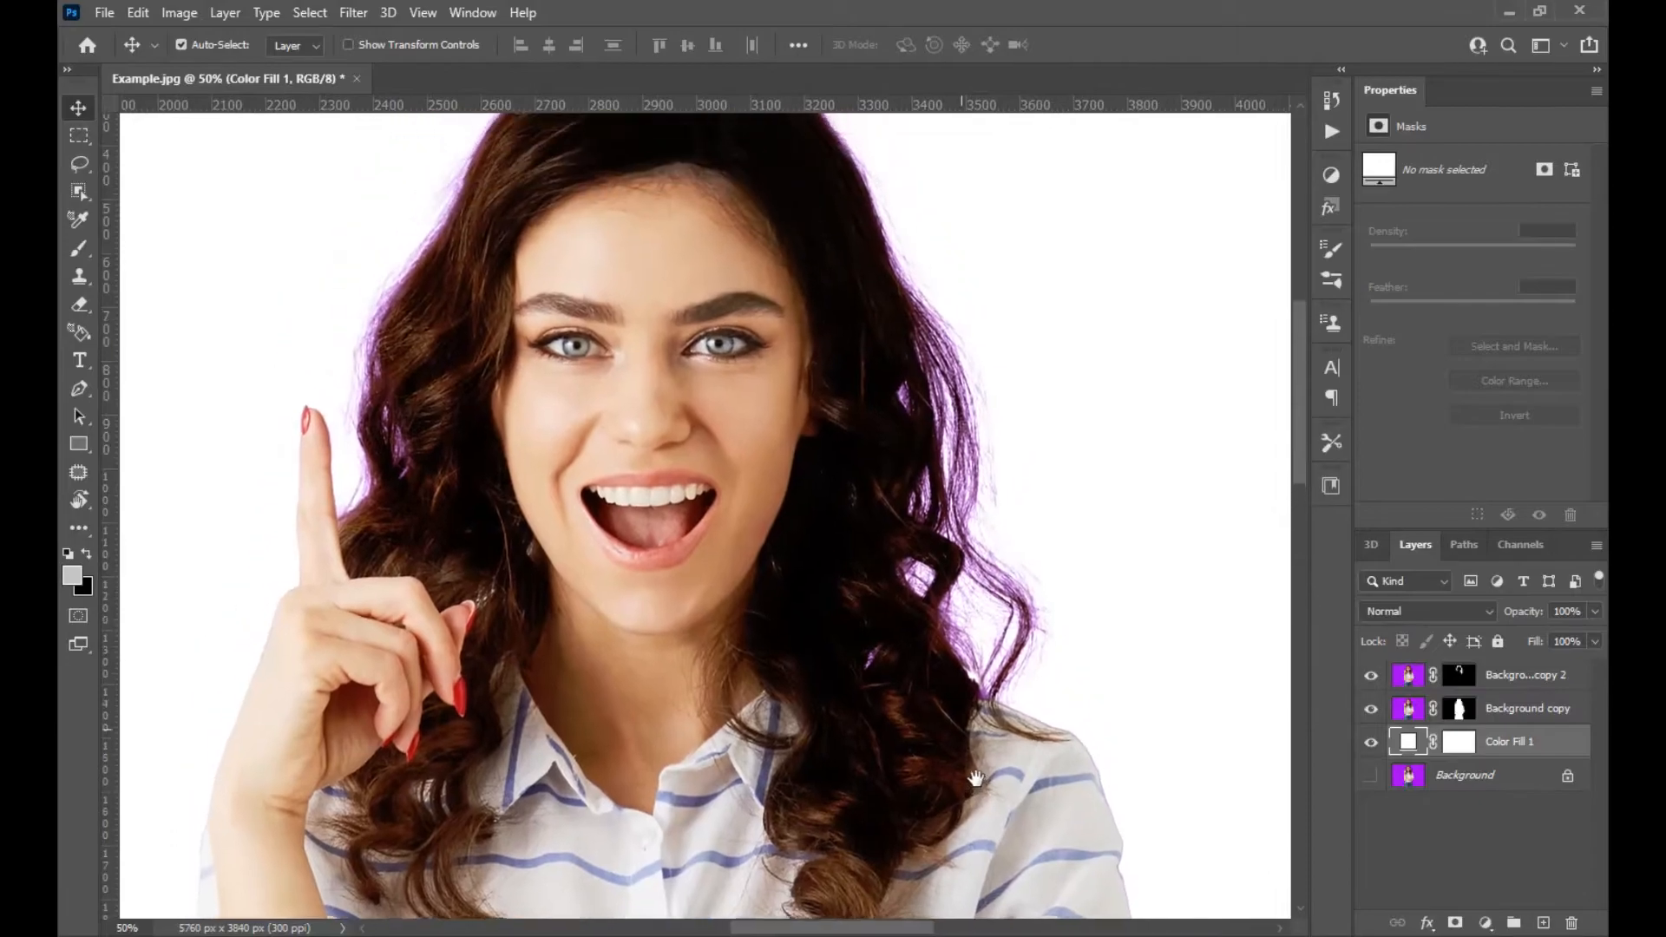
click(1371, 675)
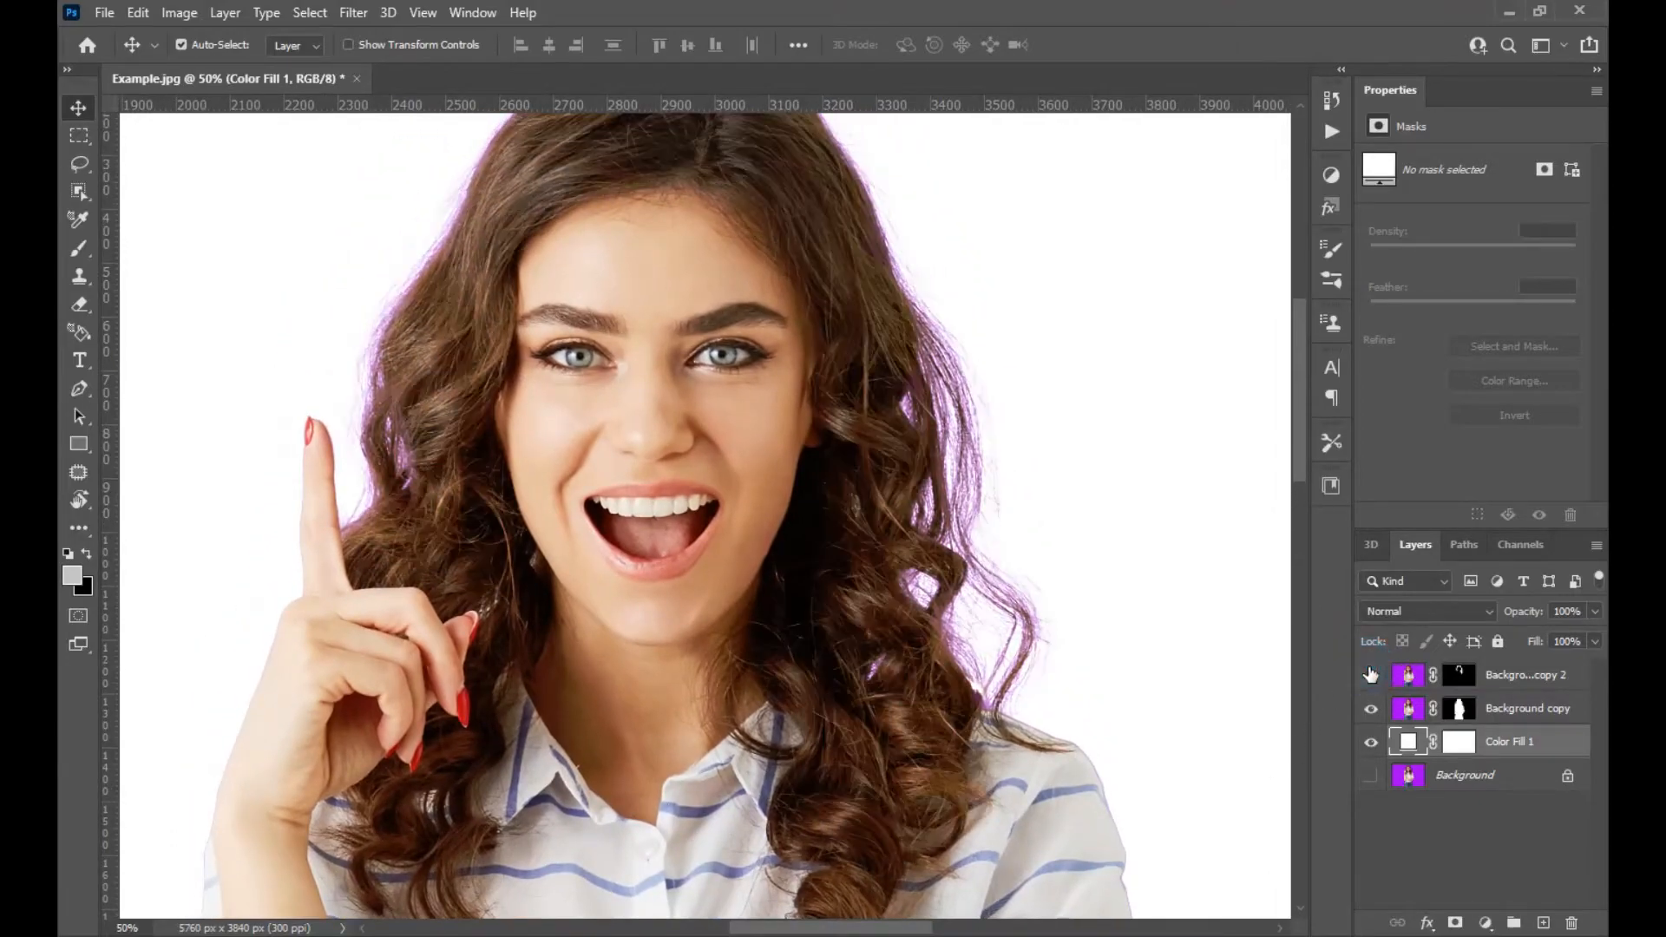
click(1371, 674)
Open Select and Mask on Background copy's mask, apply Refine Hair, and set the view overlay colour to white.
click(1458, 710)
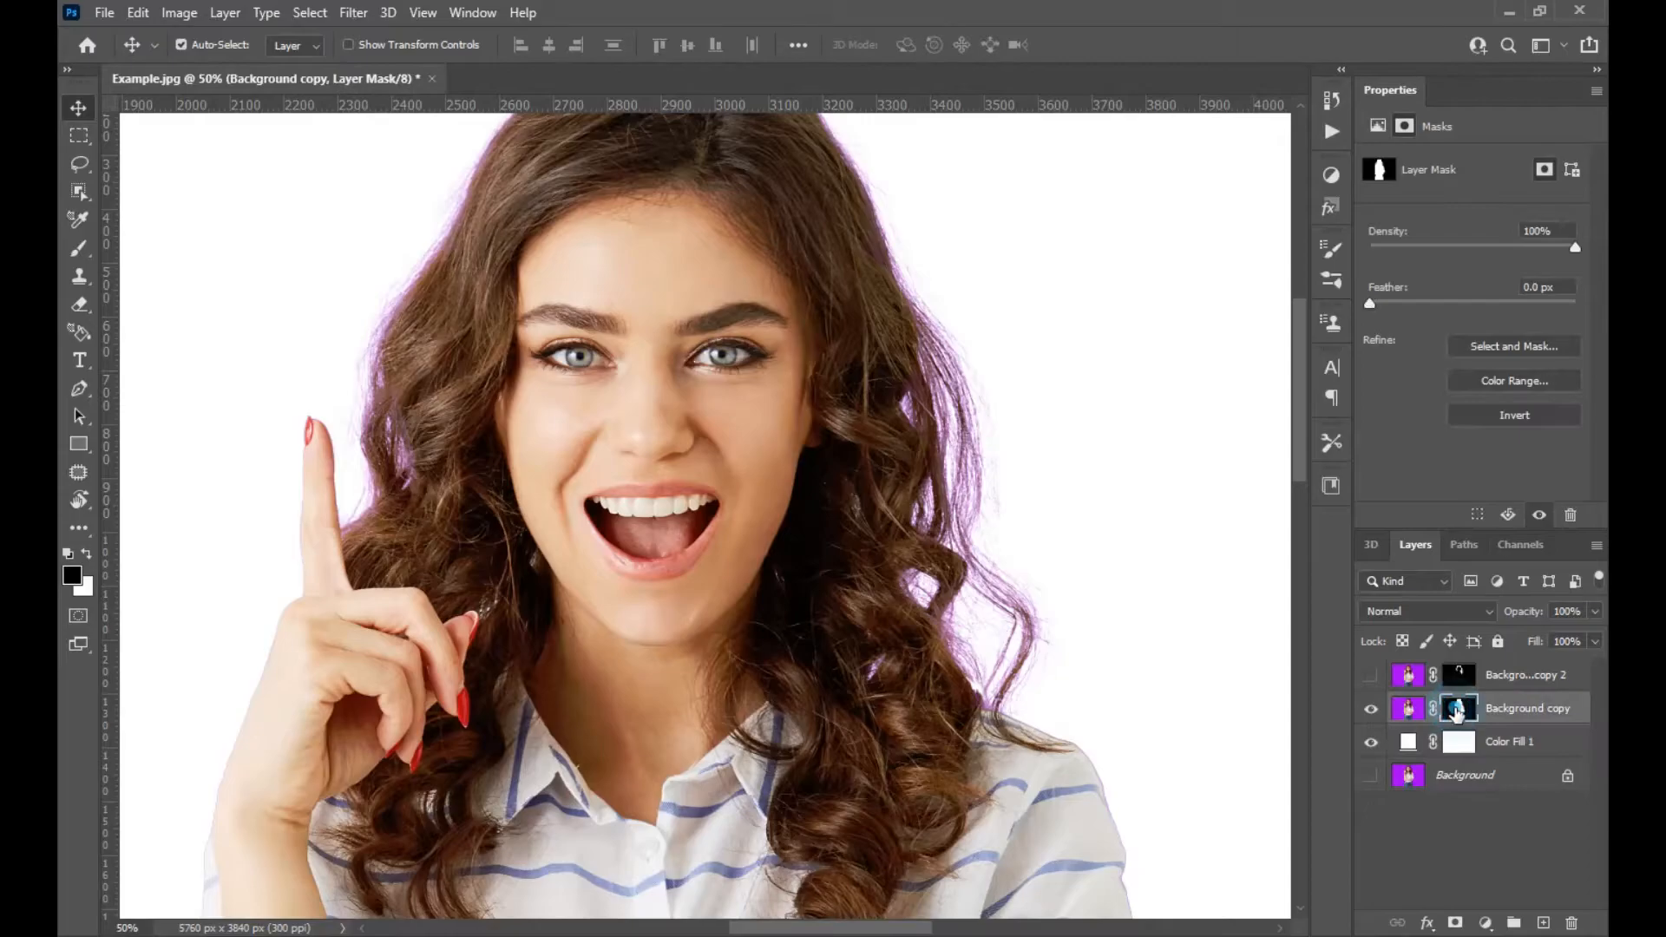
right_click(1458, 709)
click(1478, 866)
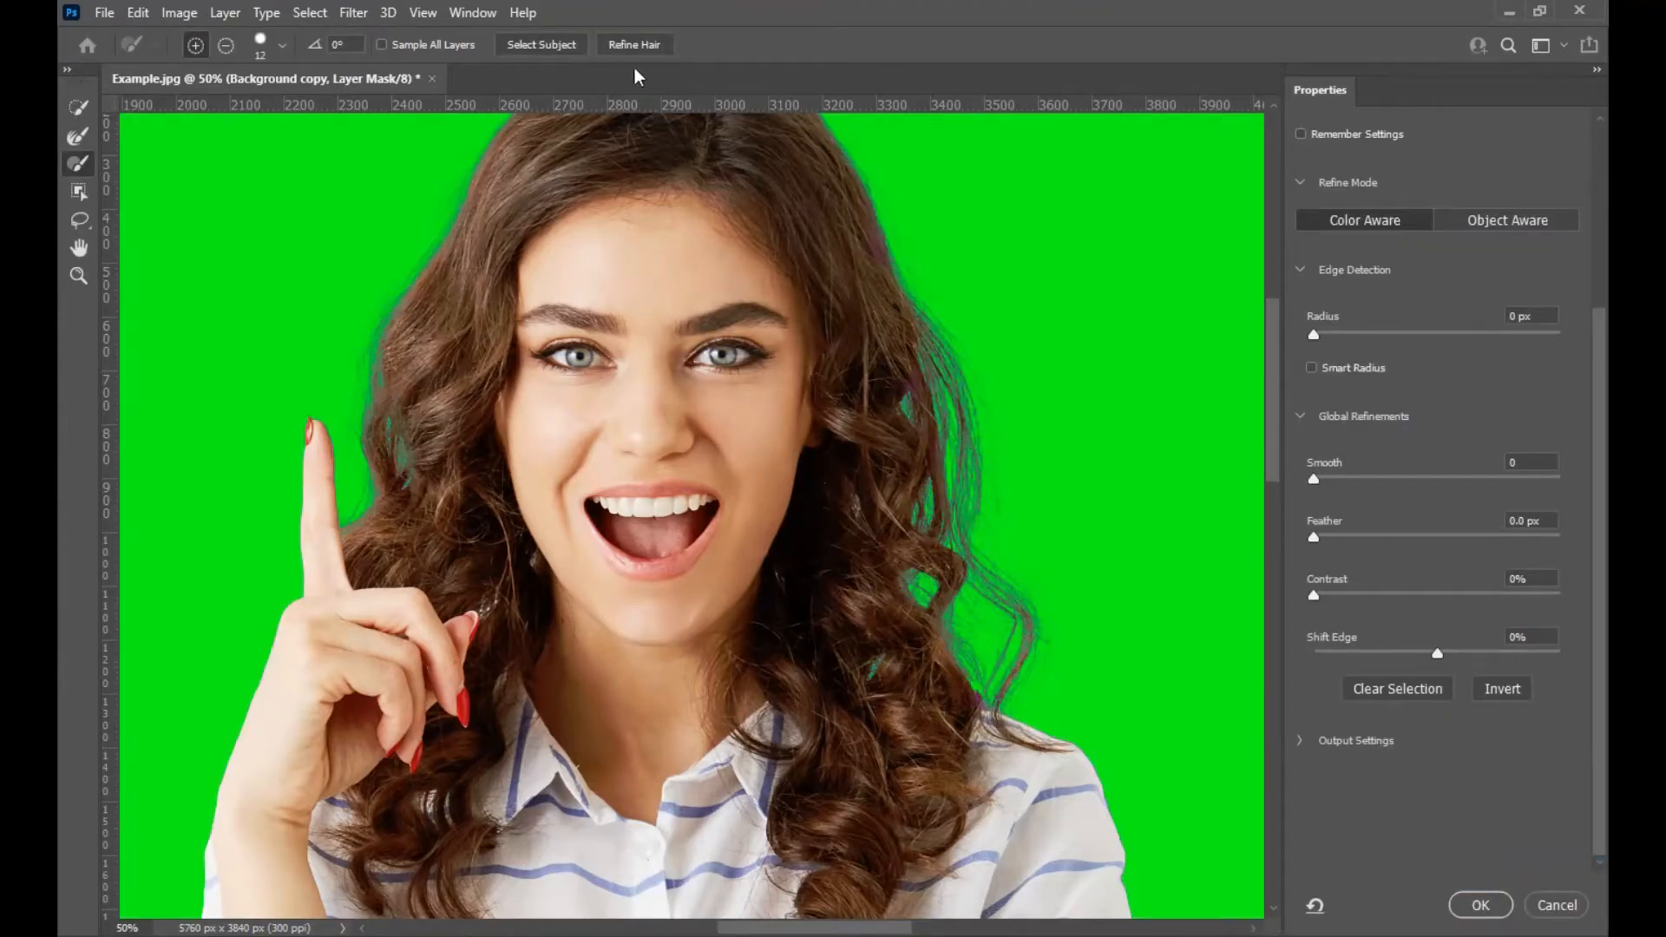
click(633, 53)
drag(1601, 483, 1461, 286)
click(1341, 311)
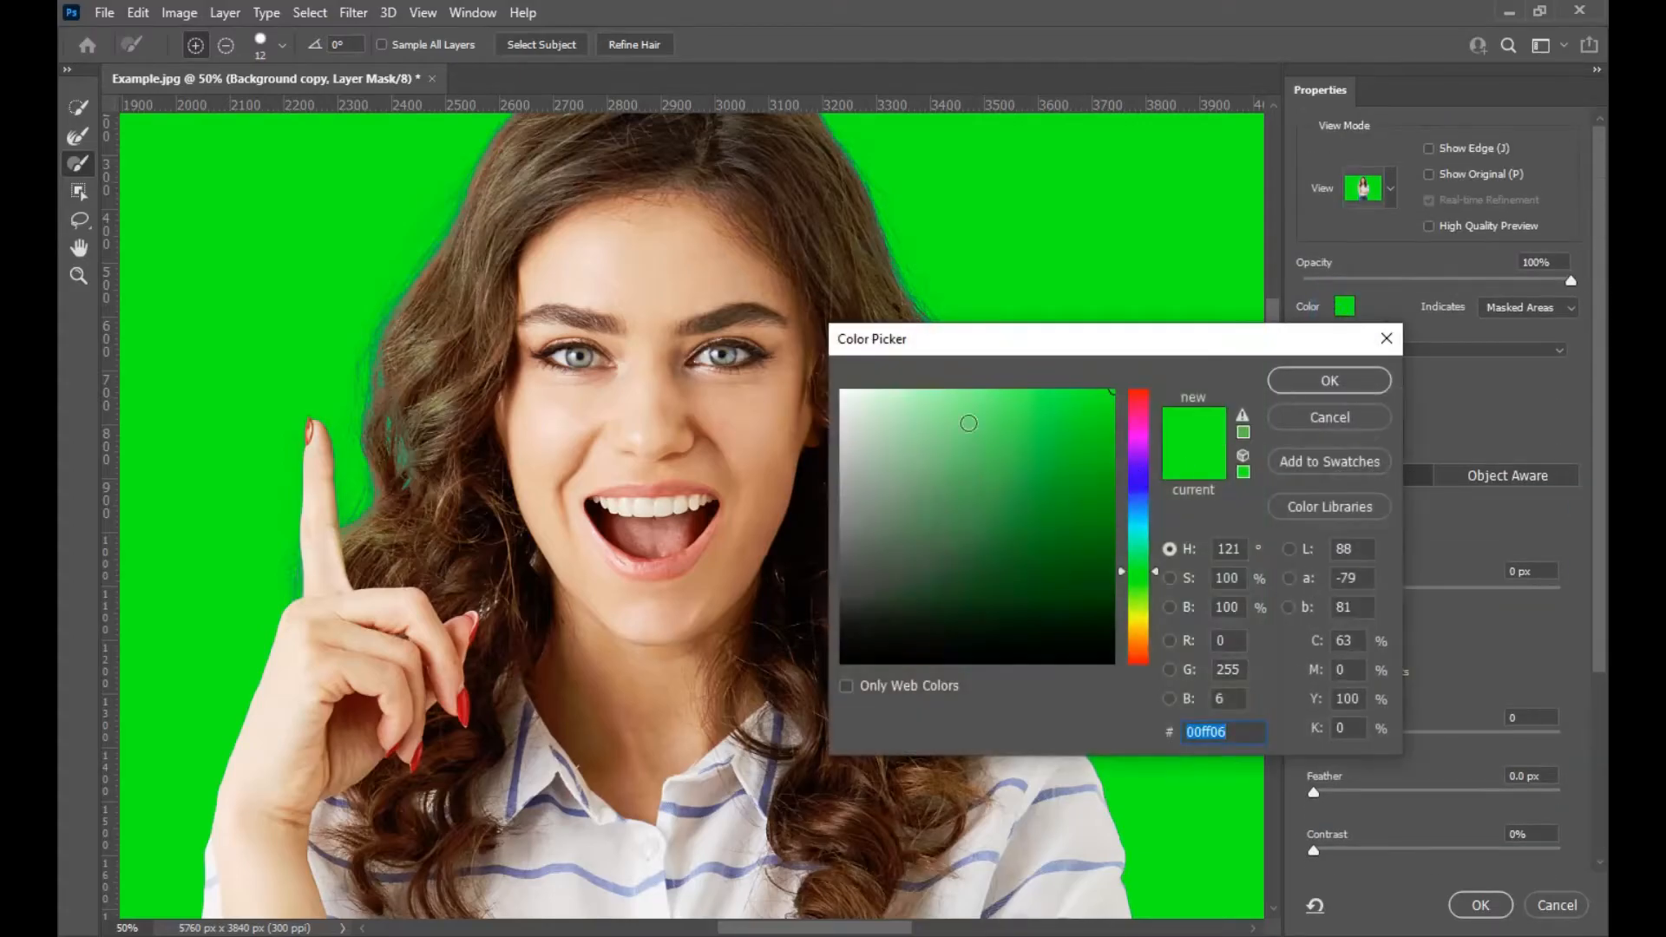
click(894, 410)
click(1330, 380)
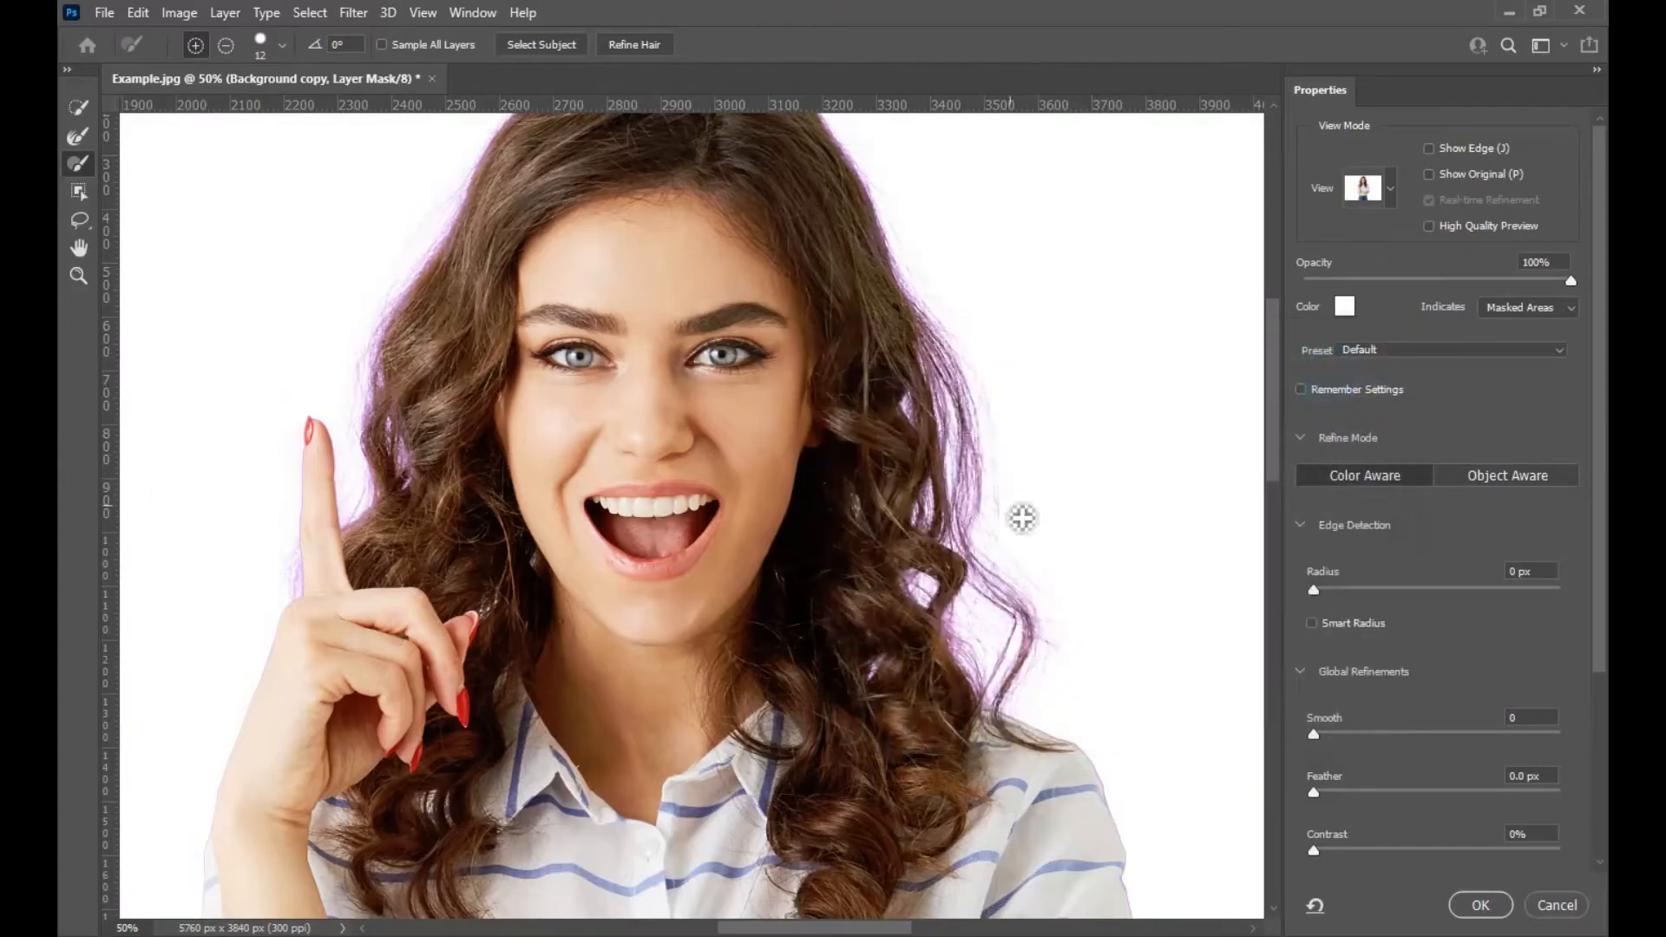
Set Shift Edge to -40% and confirm the mask refinement.
drag(1599, 329, 1598, 582)
drag(1439, 655, 1388, 659)
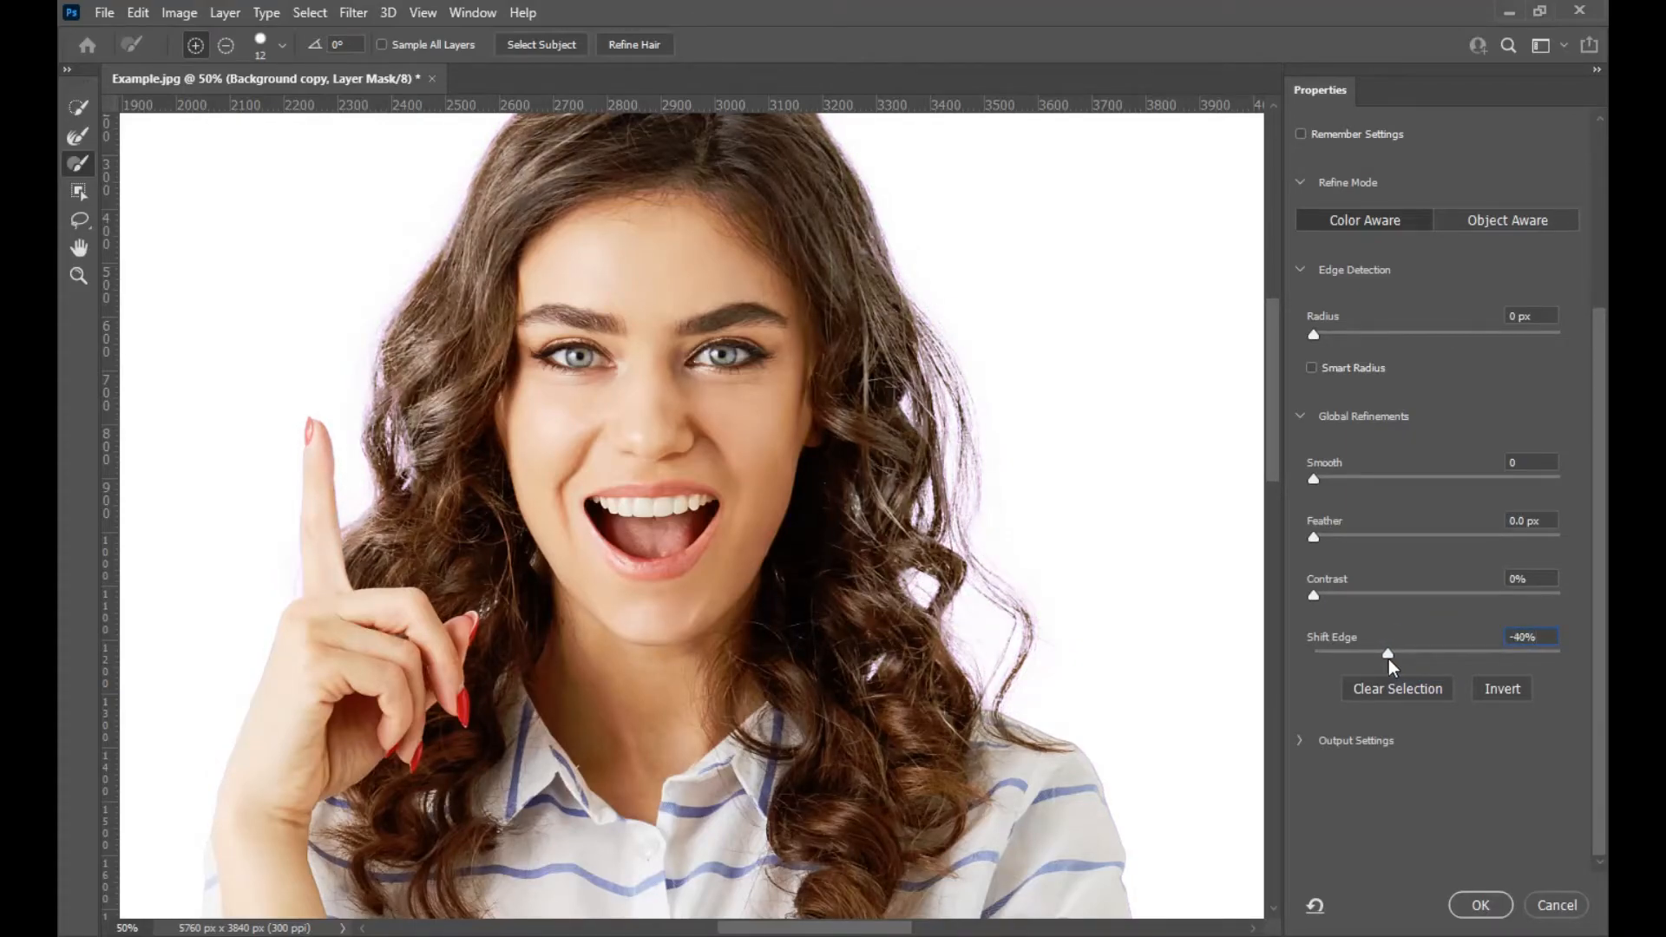
click(1392, 658)
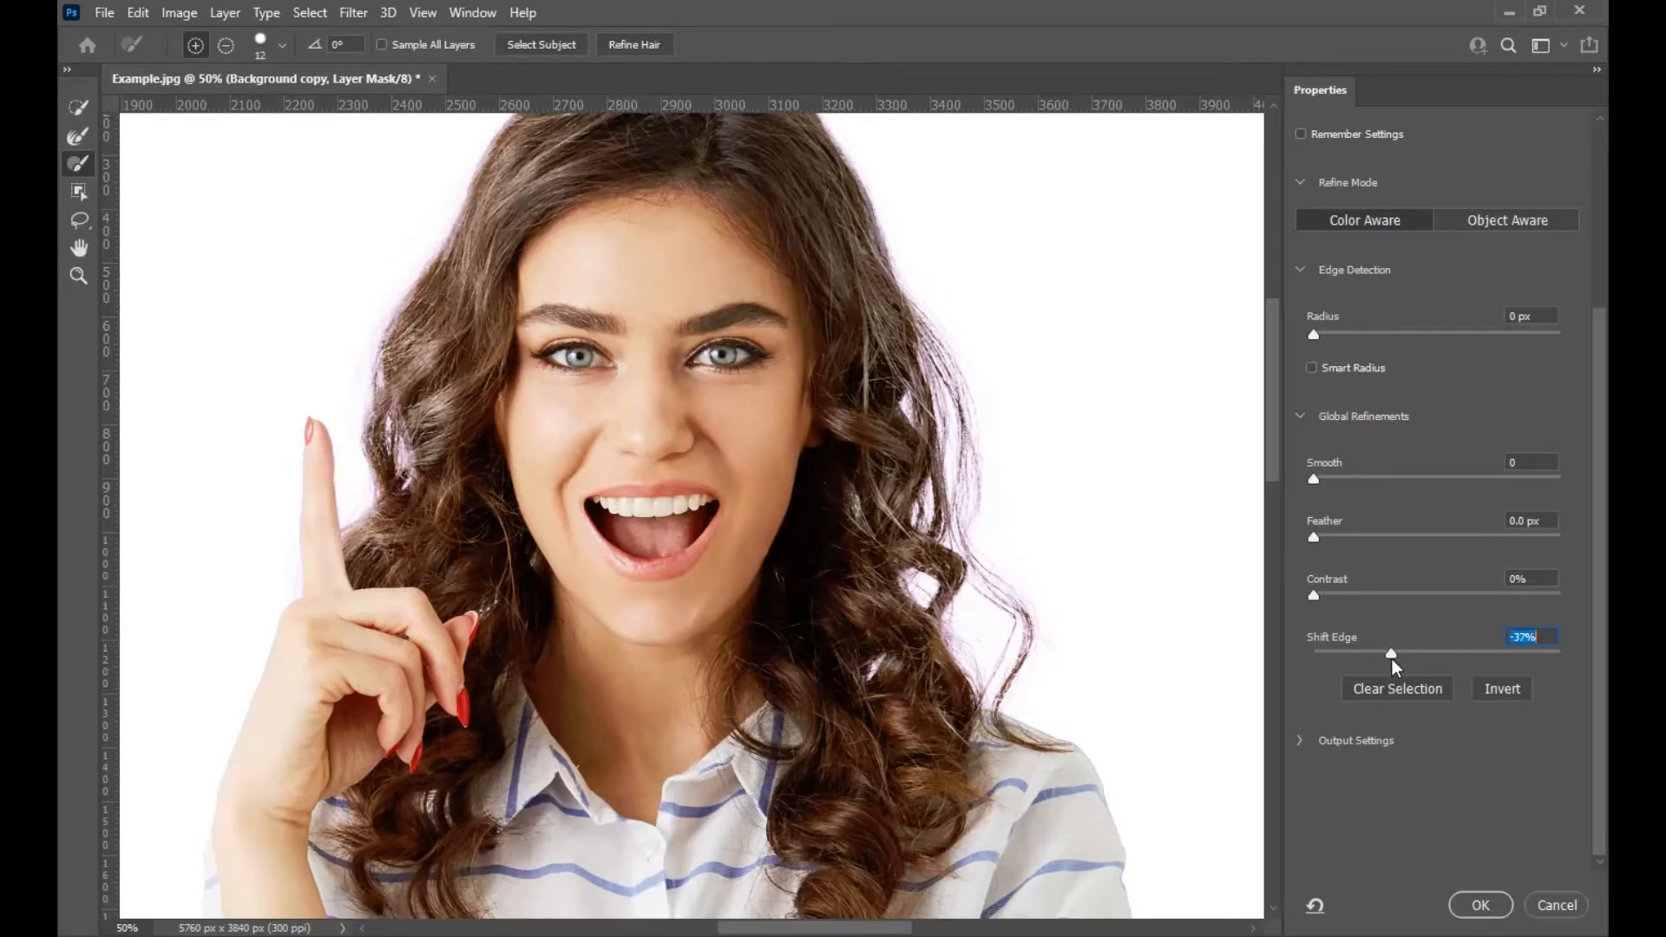
click(1480, 905)
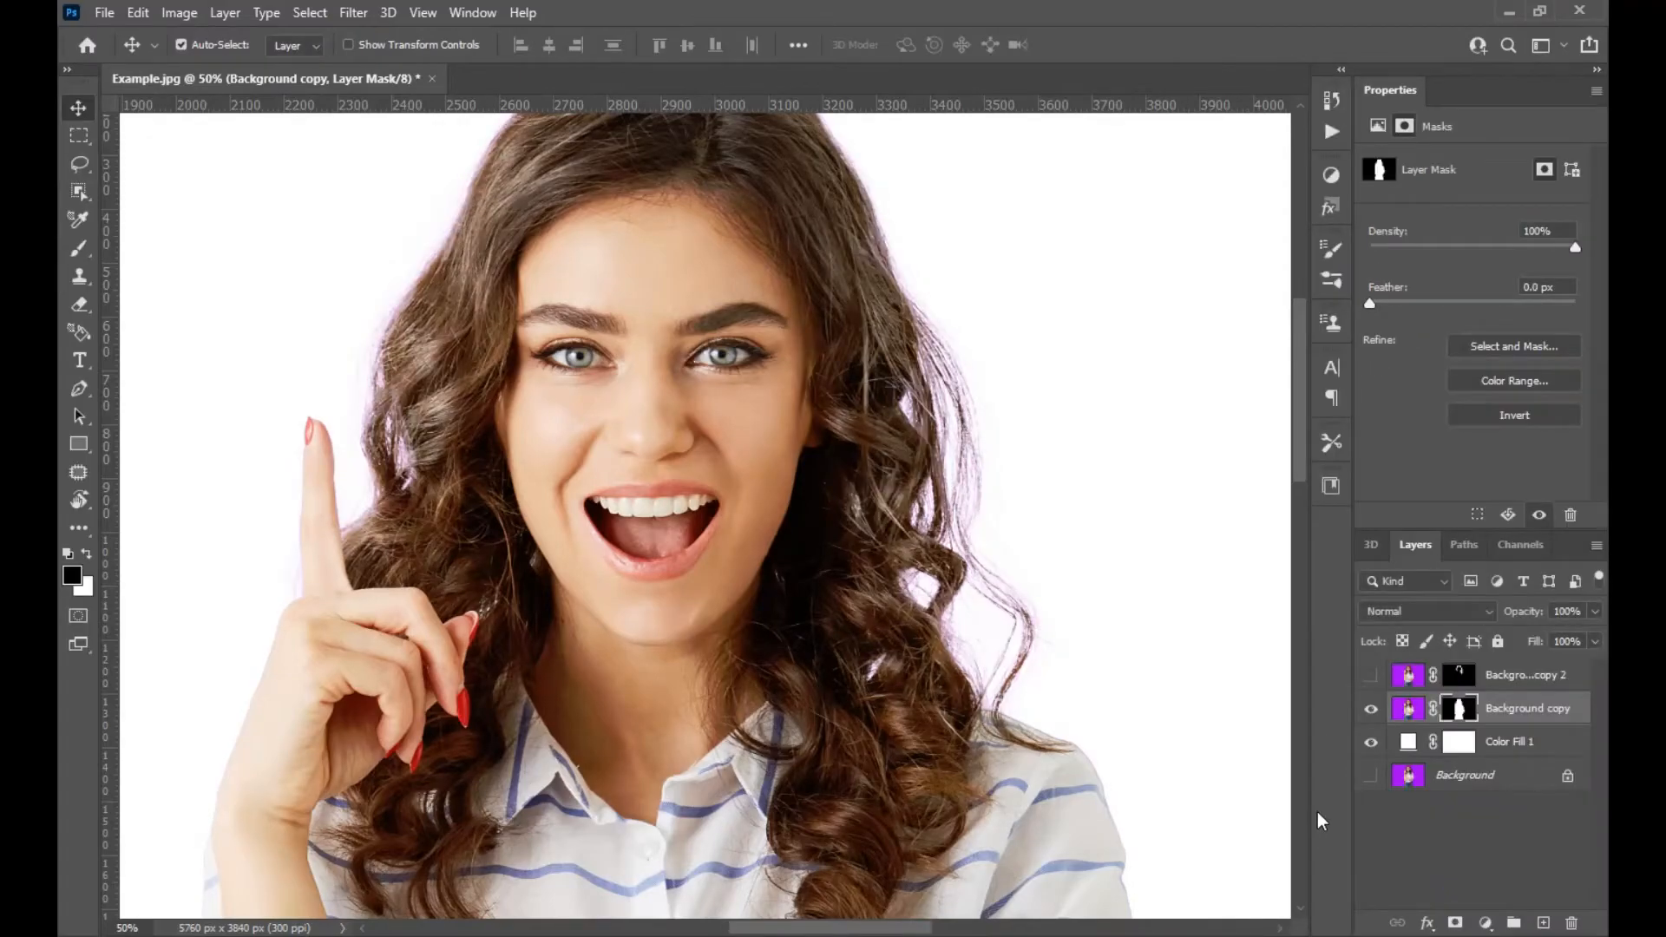
Show Background copy 2, refine its mask with Refine Hair and a negative Shift Edge, and confirm.
click(1372, 677)
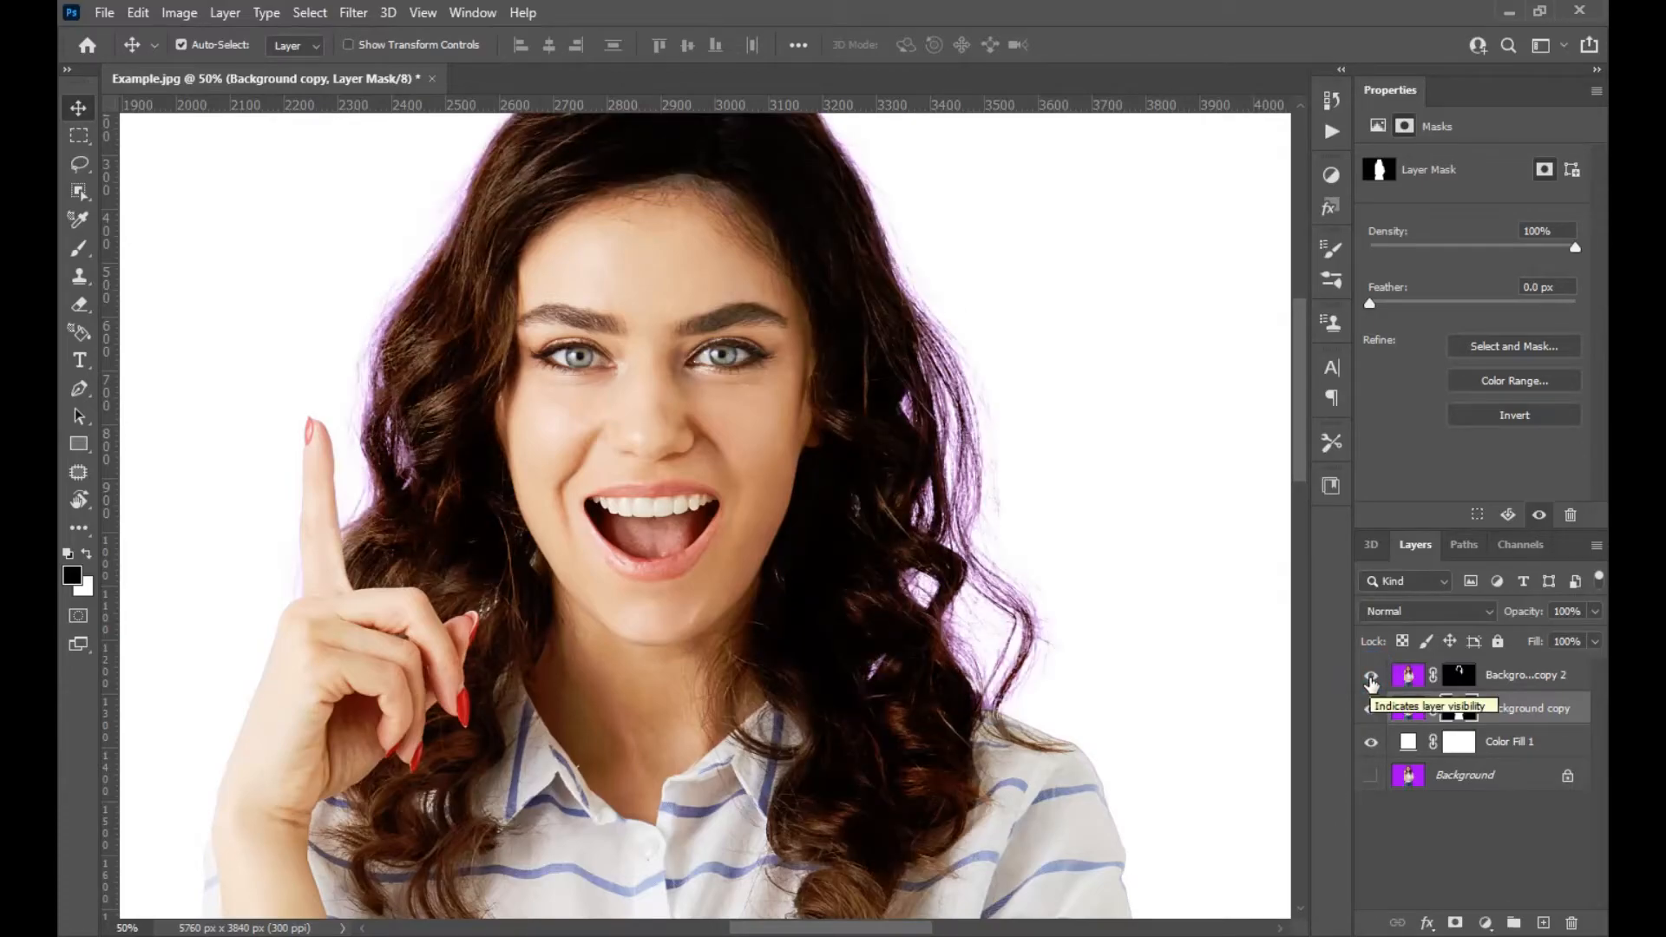
click(1459, 675)
right_click(1459, 677)
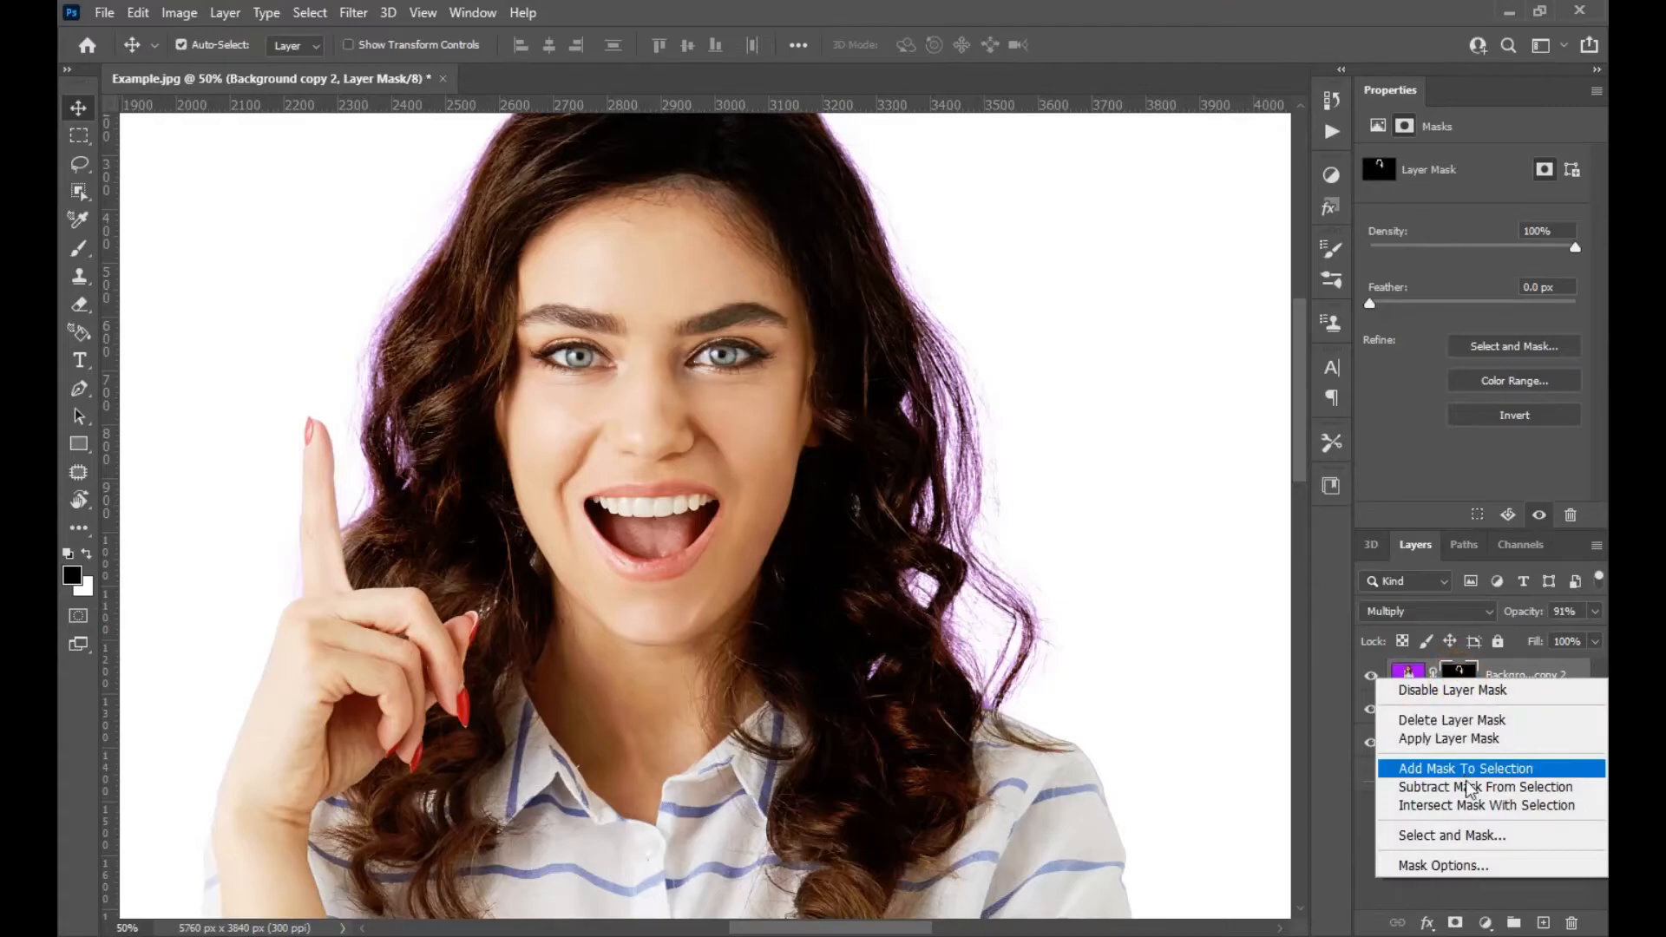
click(1481, 839)
click(615, 46)
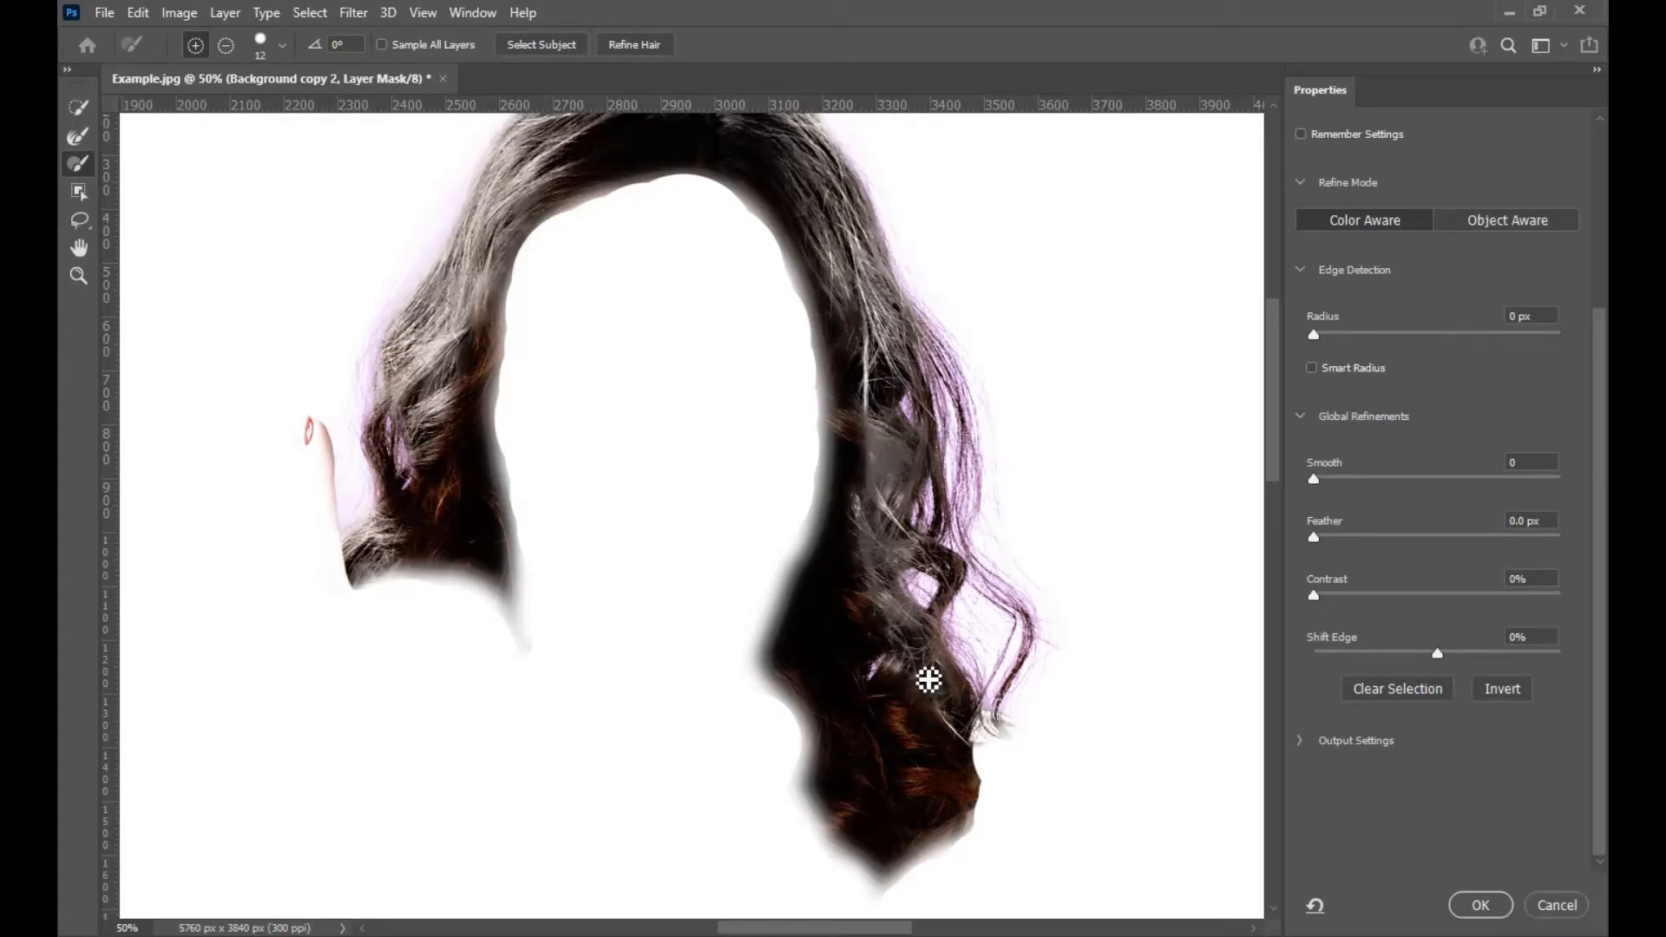
drag(1436, 656, 1386, 652)
click(1489, 906)
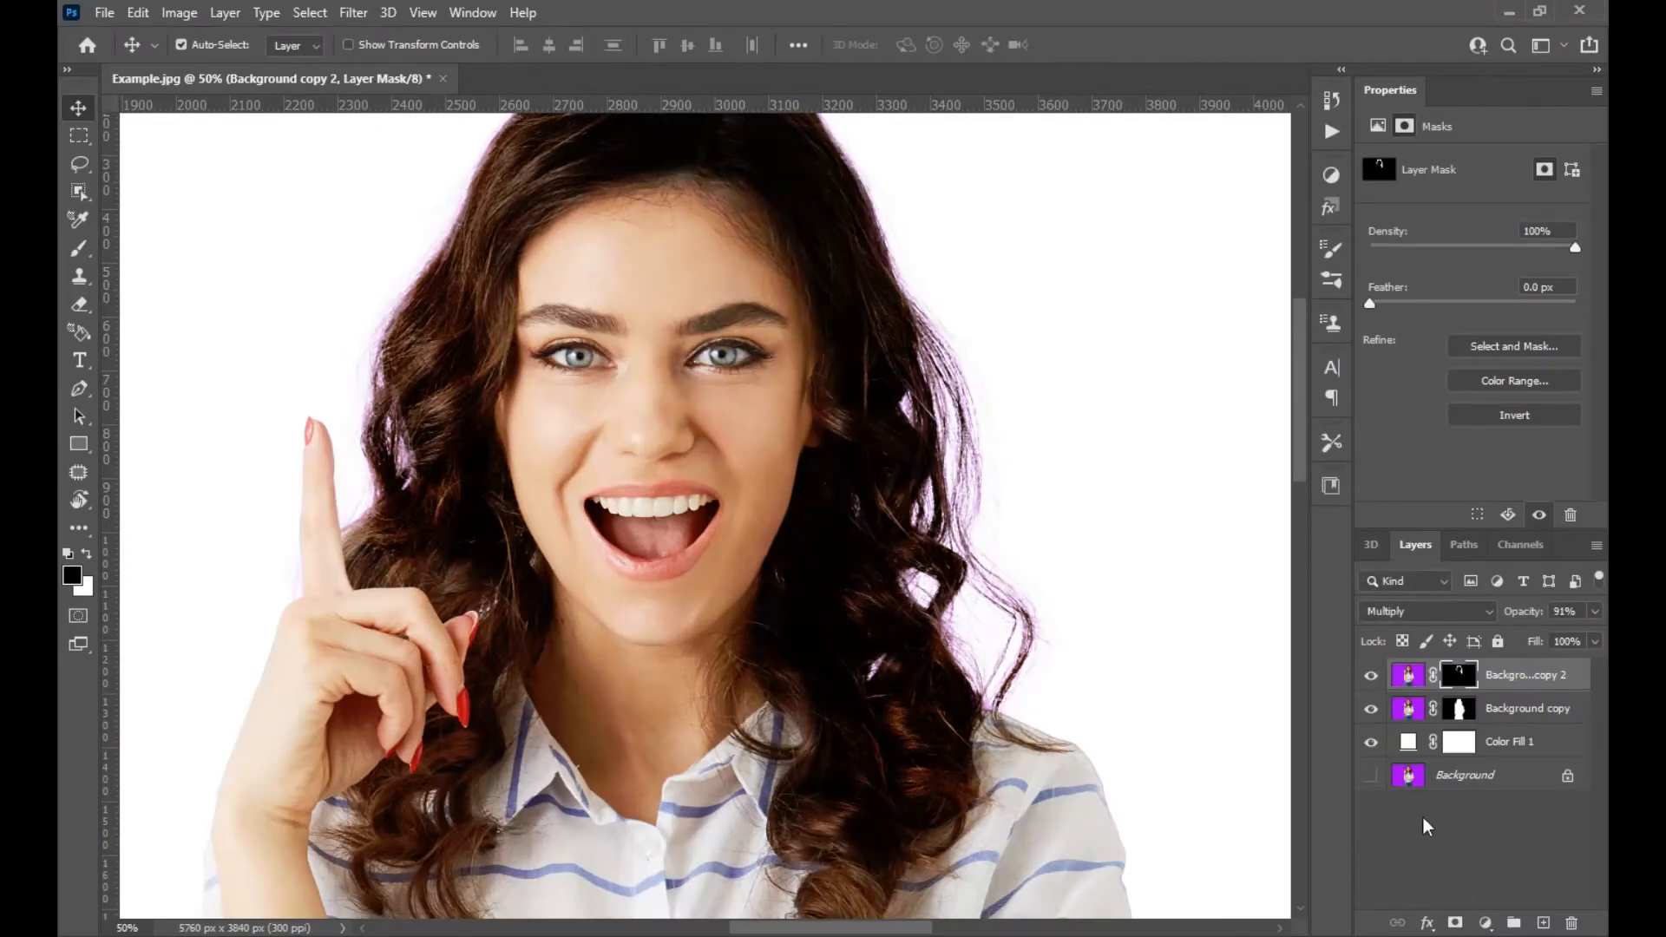
Toggle Background copy 2 to compare, then set its opacity to 41%.
click(1369, 682)
click(1368, 685)
click(1369, 685)
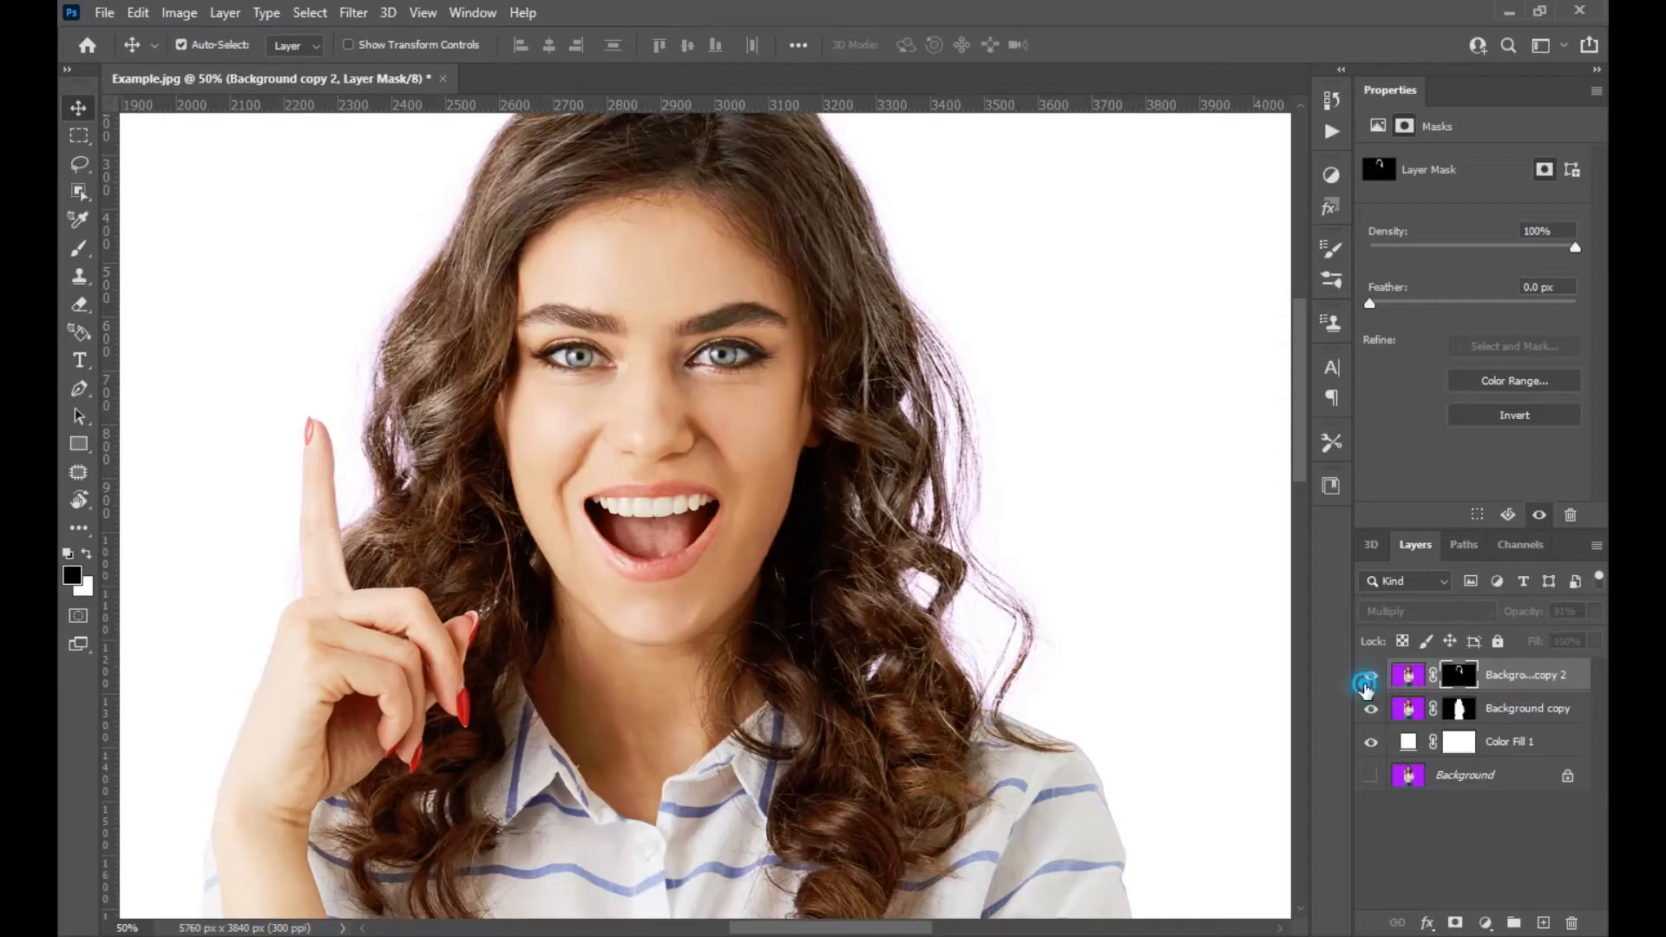
click(1368, 686)
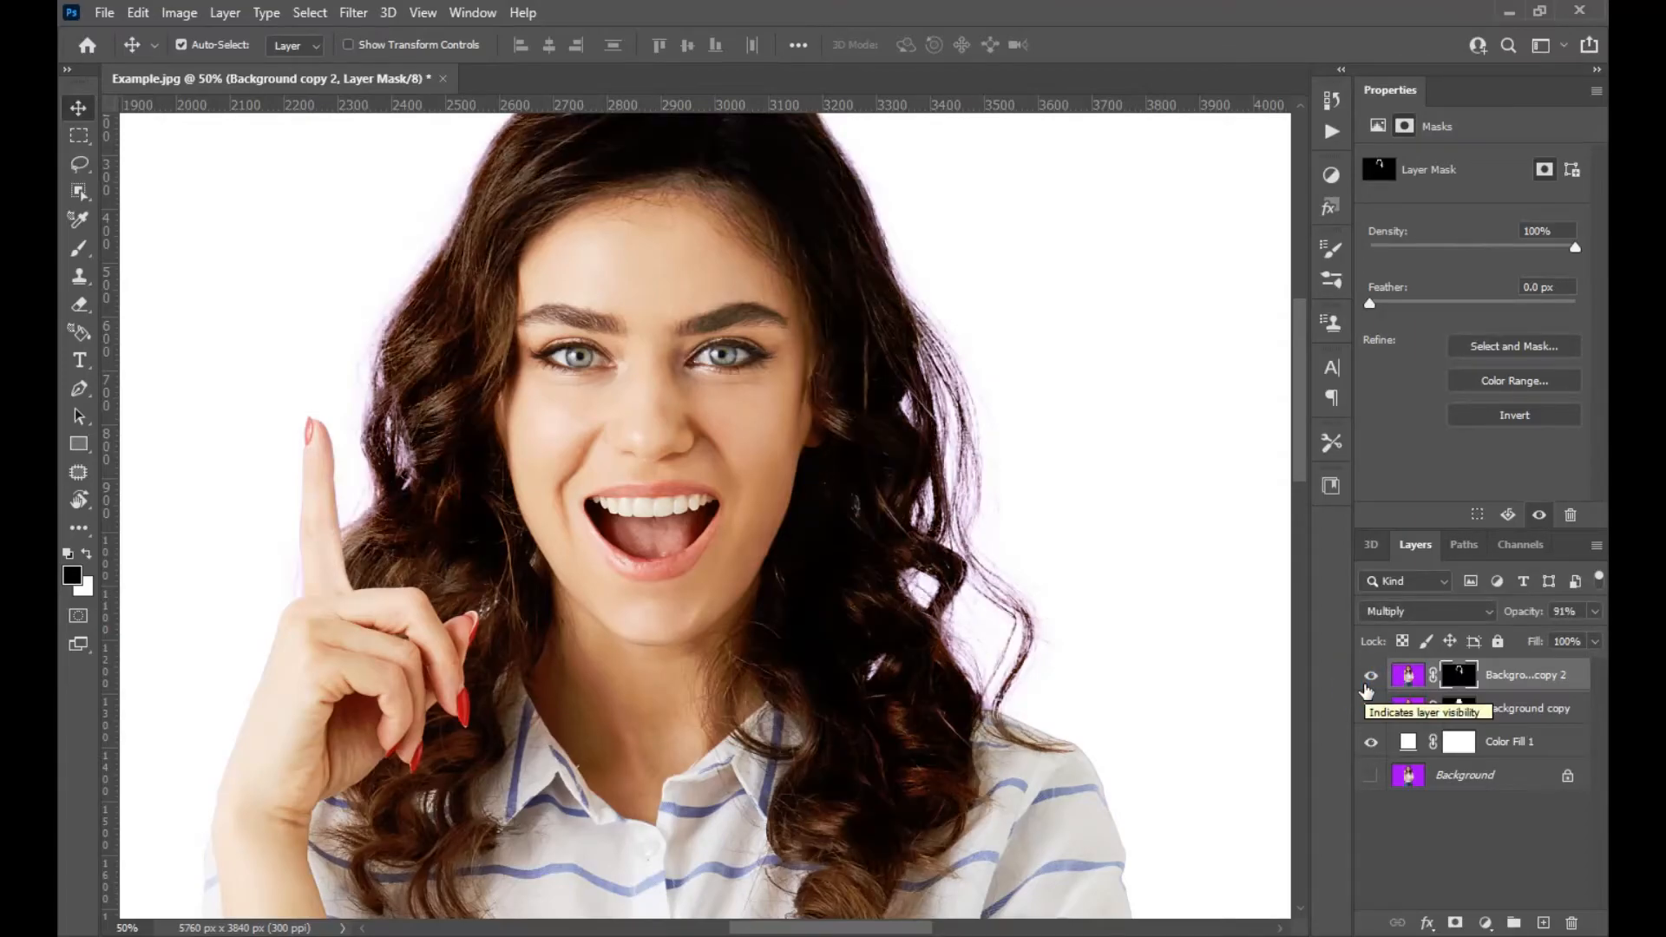
click(1595, 612)
drag(1589, 636, 1536, 638)
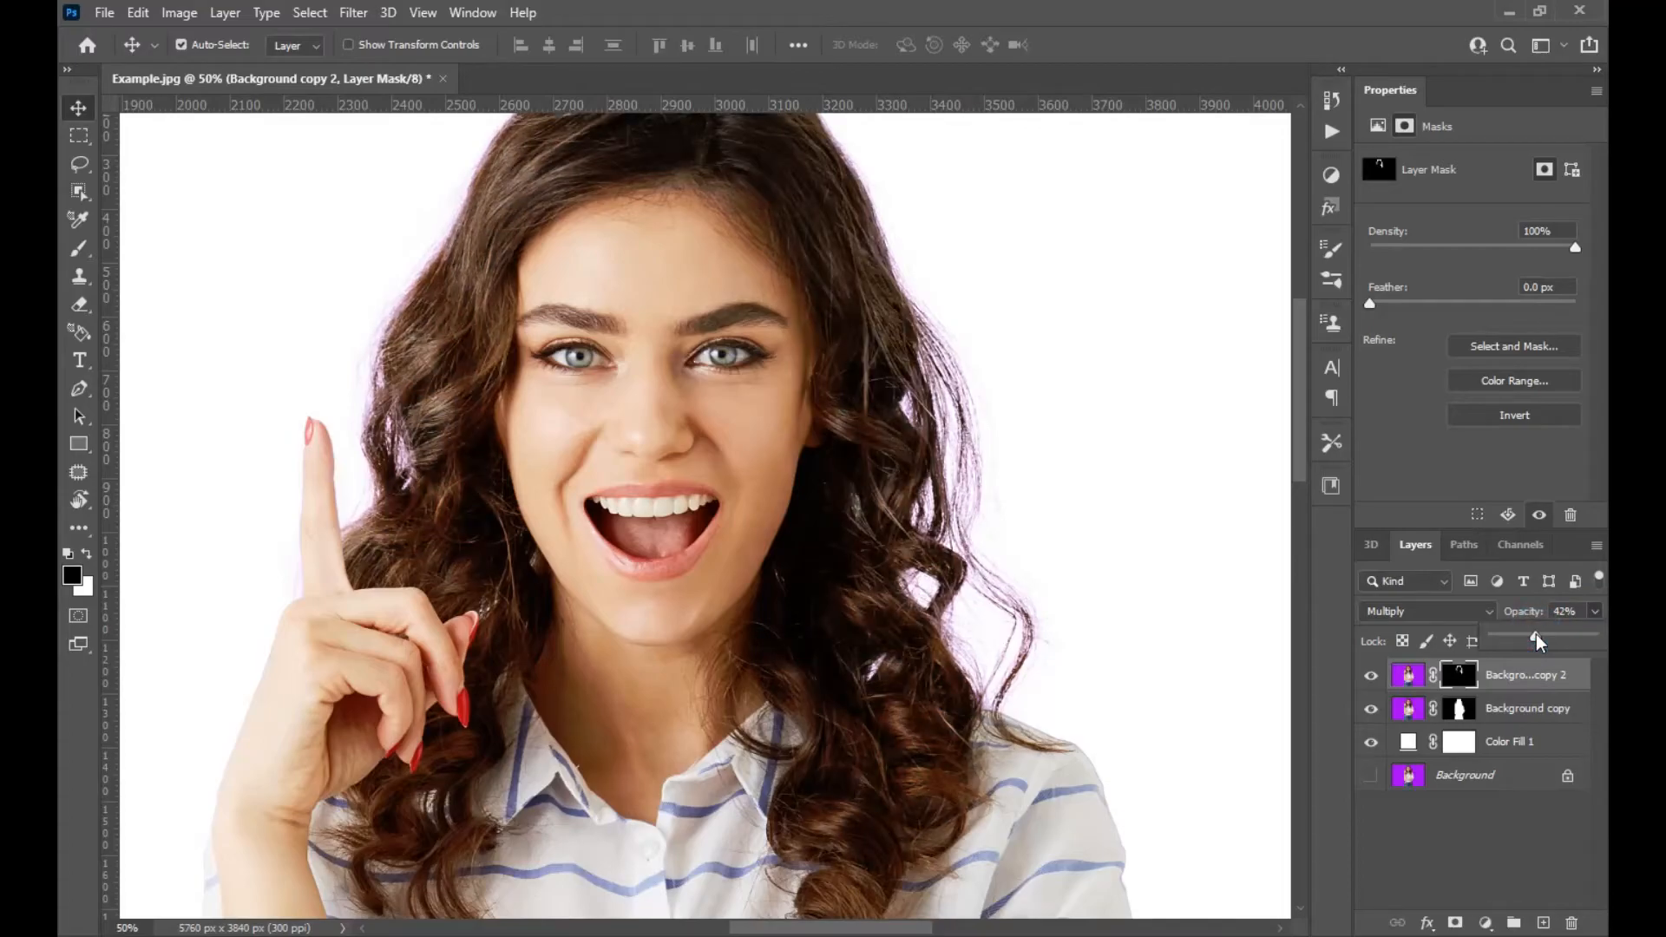
click(1502, 849)
Load Background copy 2's mask as a selection and add a new empty layer above it.
key(ctrl+0)
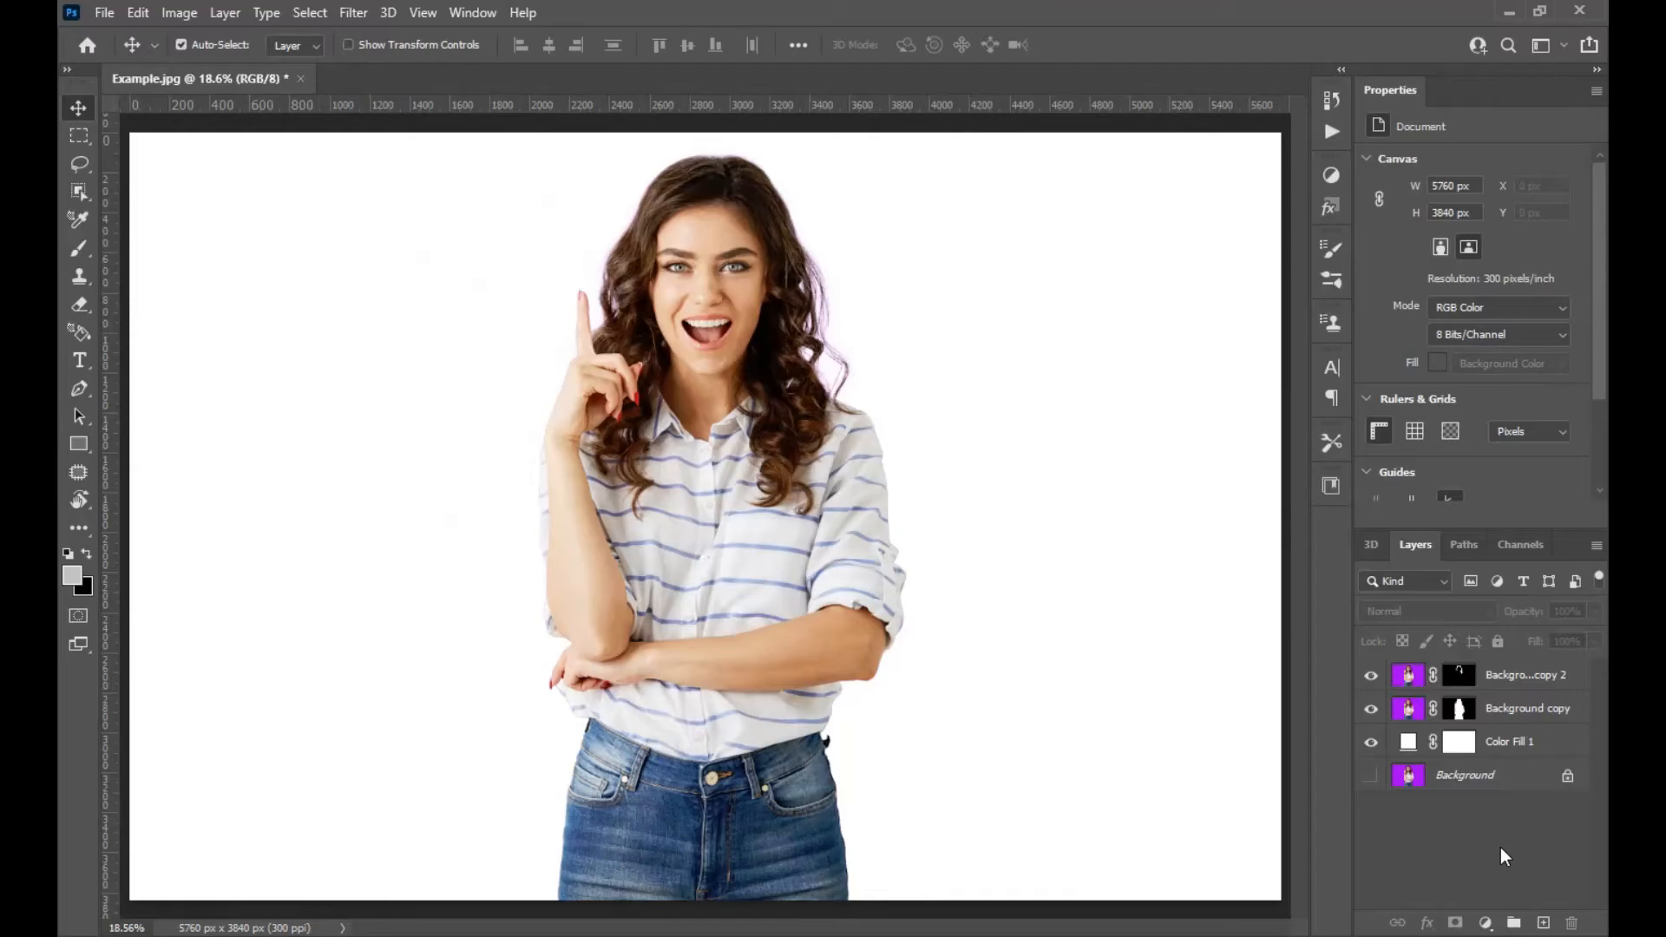
key(ctrl+plus)
key(ctrl+plus)
key(ctrl+plus)
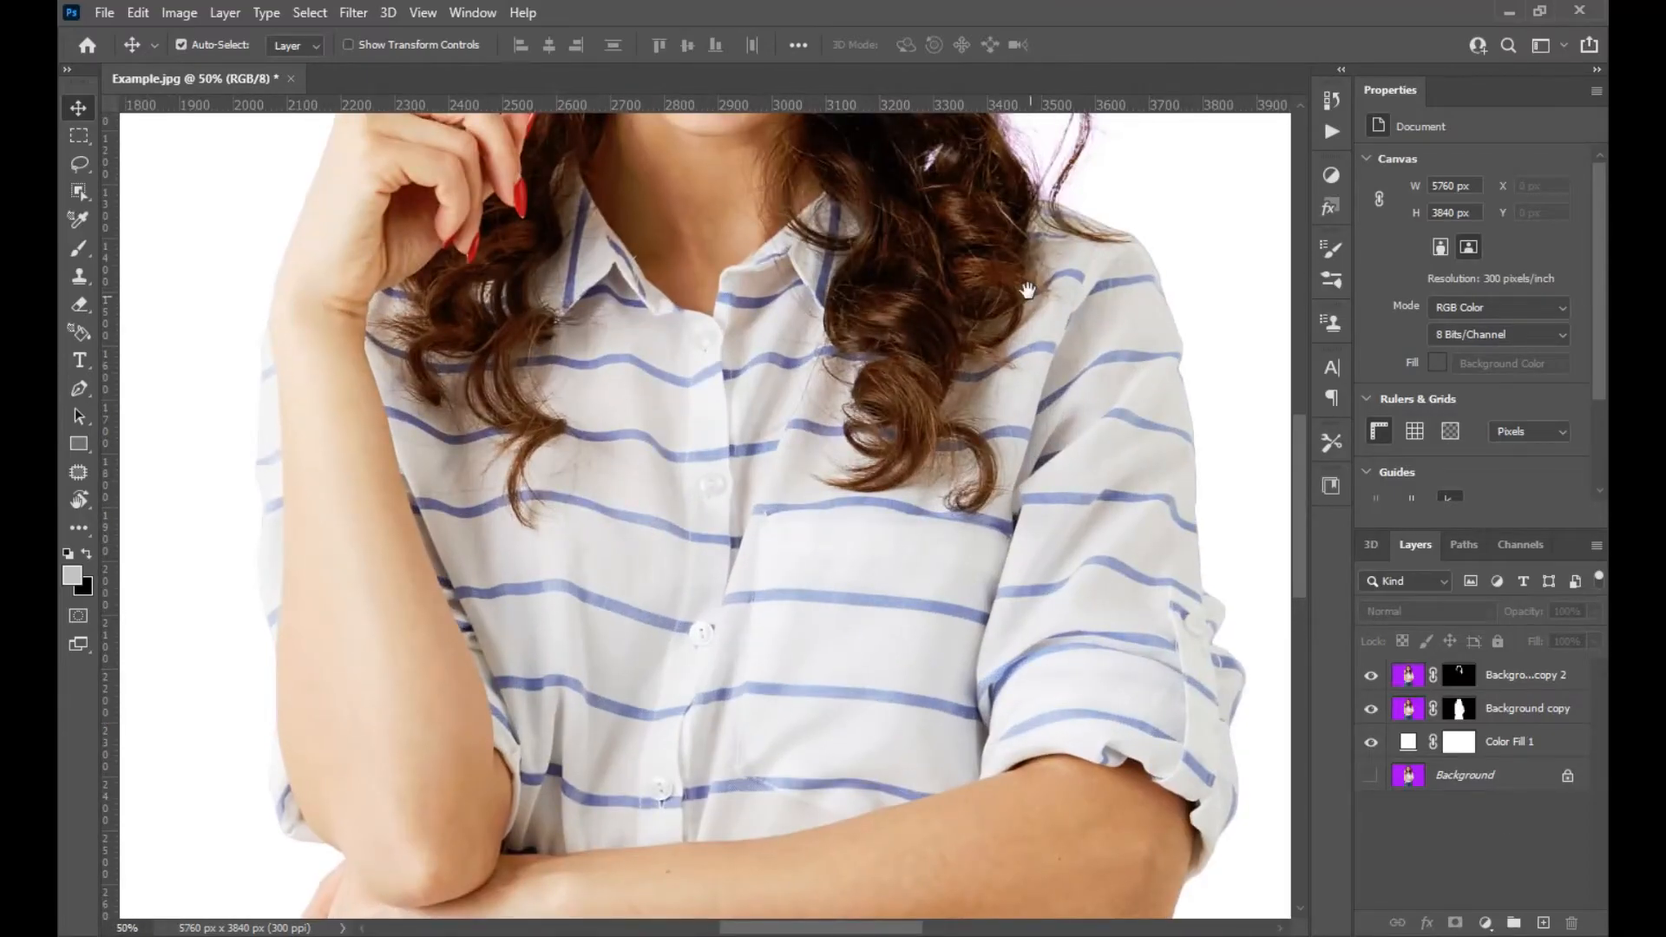
drag(1027, 291, 970, 767)
key(ctrl+plus)
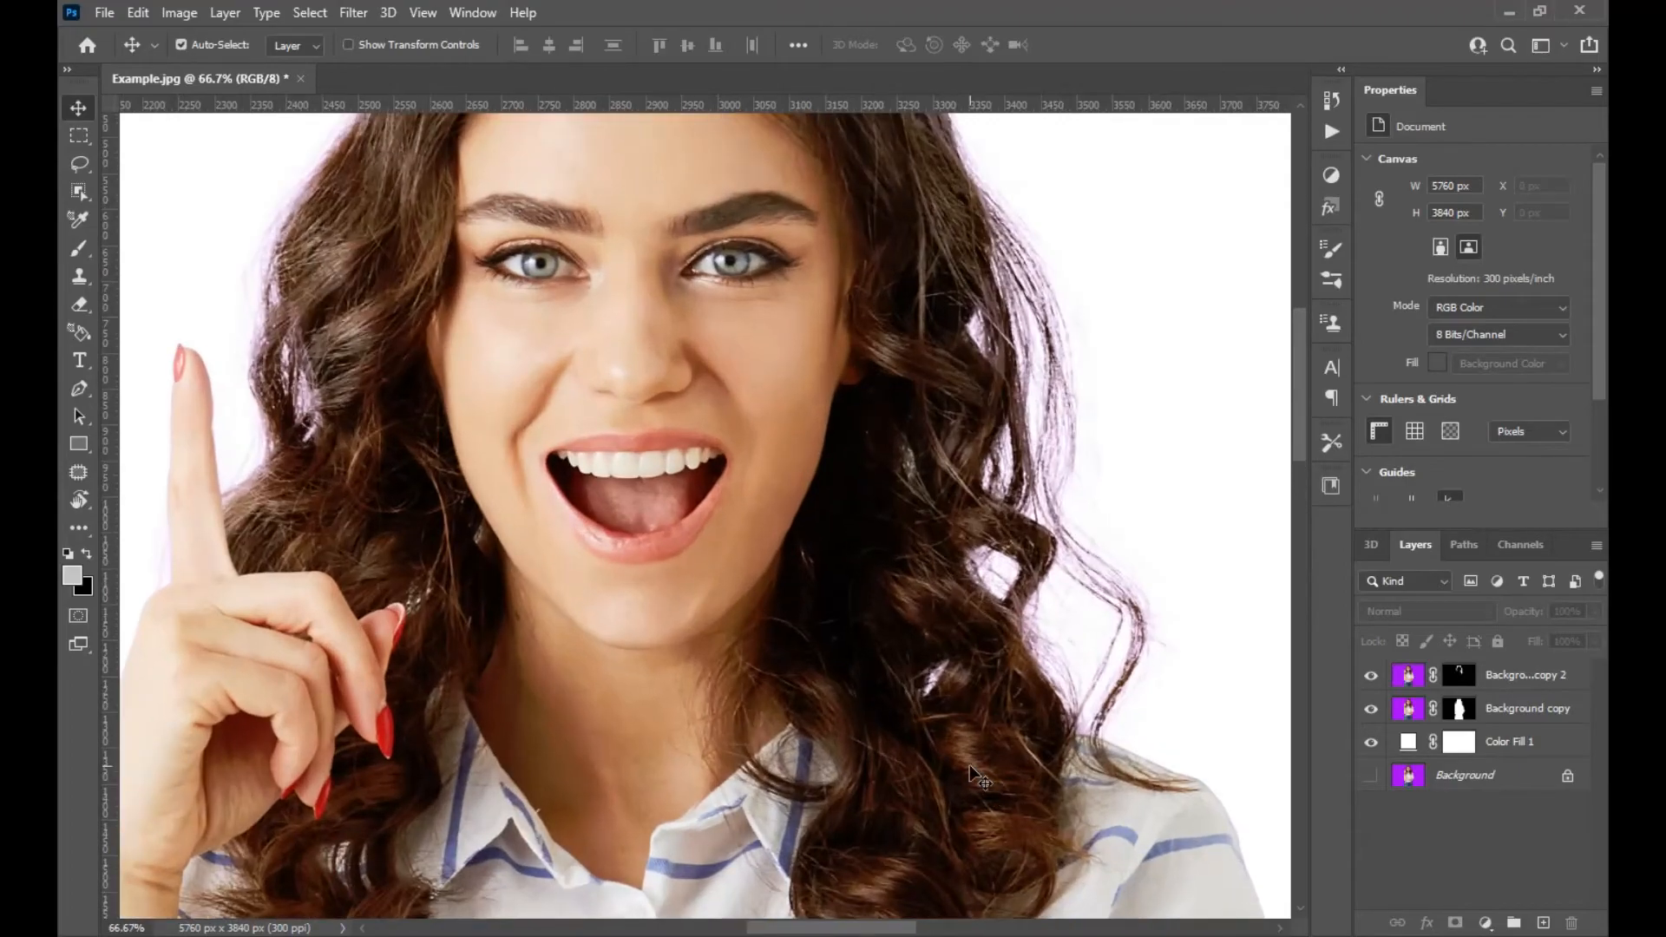
ctrl+click(1462, 676)
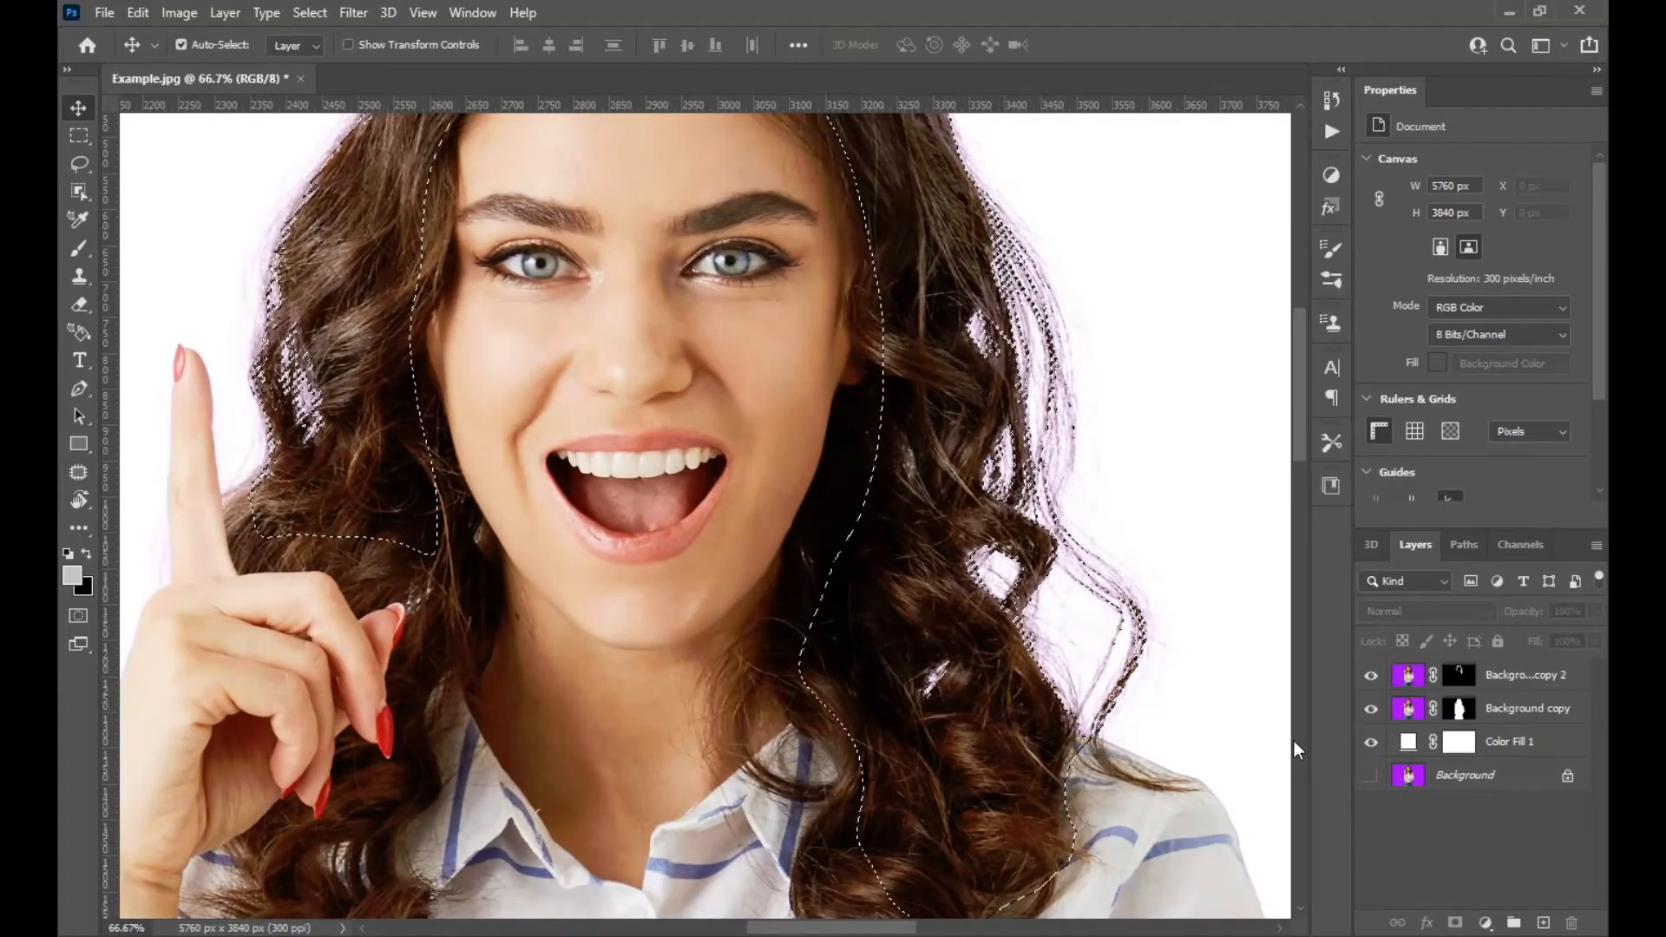
click(1544, 923)
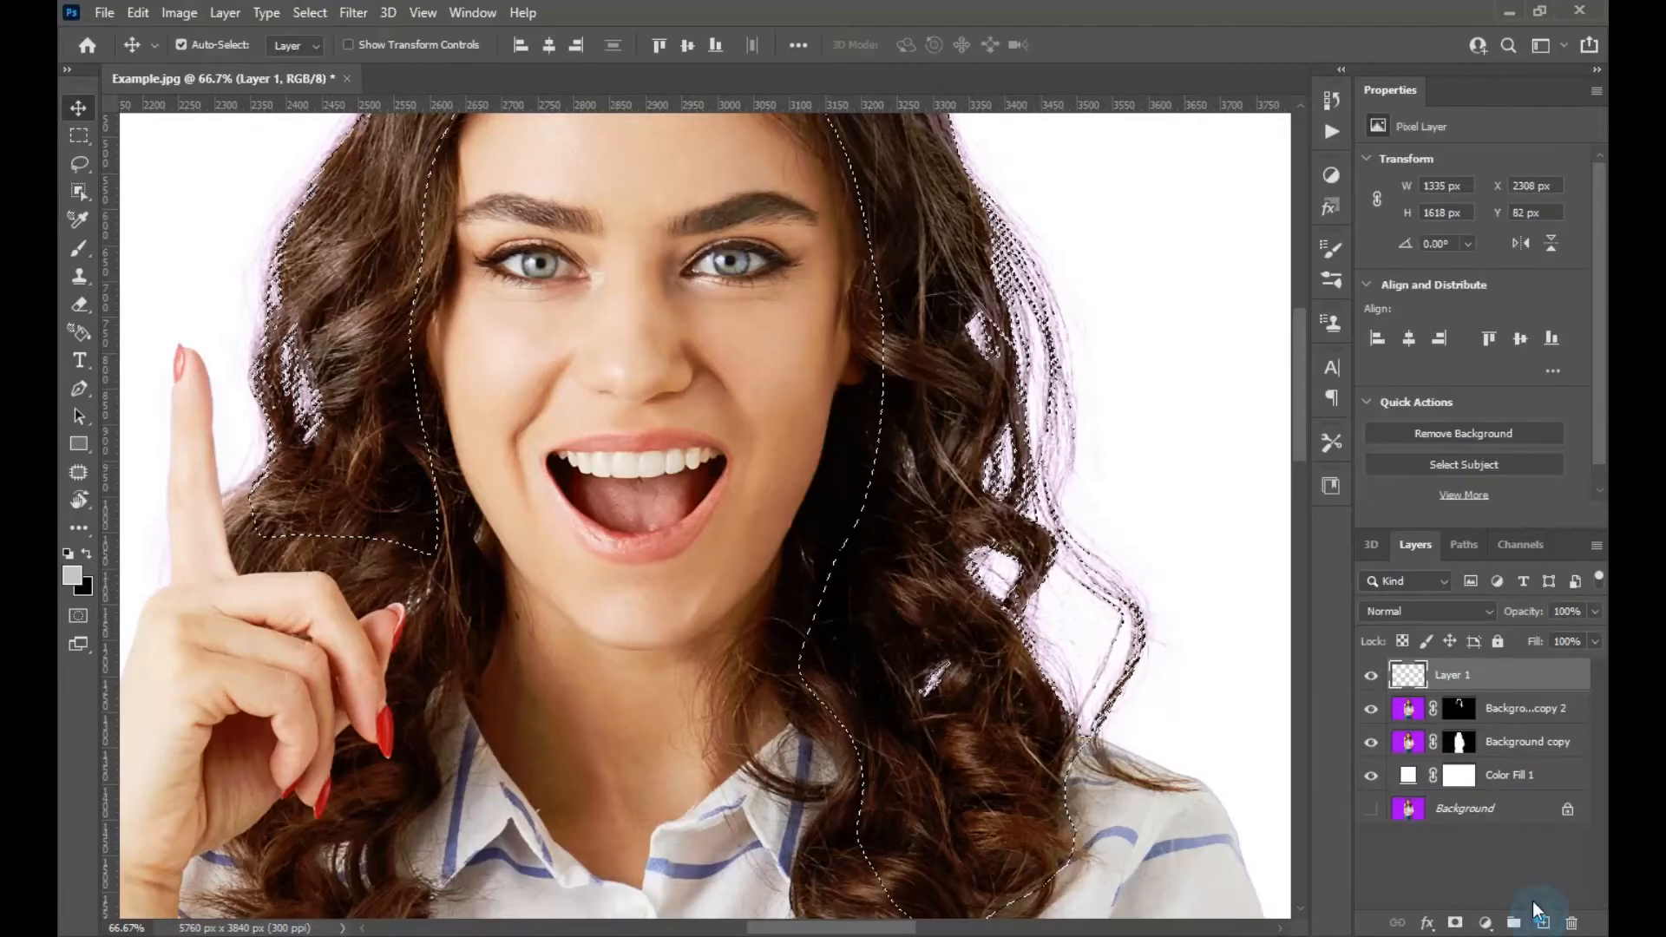
Sample a brown hair colour with the Brush and set the new layer's blend mode to Color.
key(b)
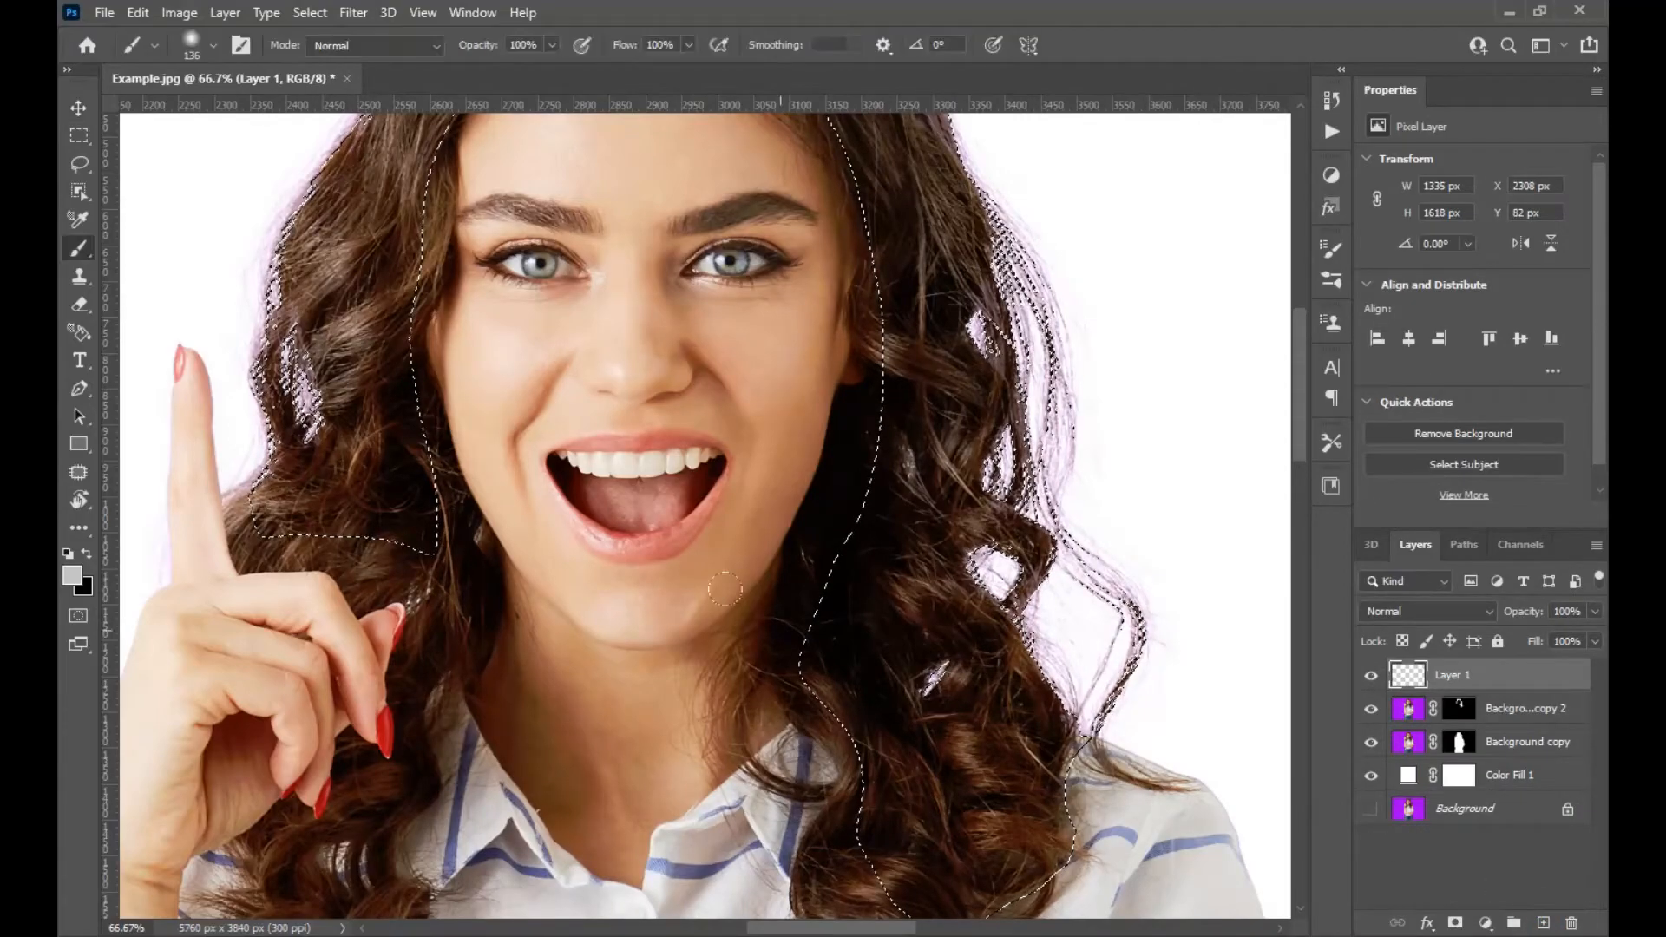
alt+click(368, 460)
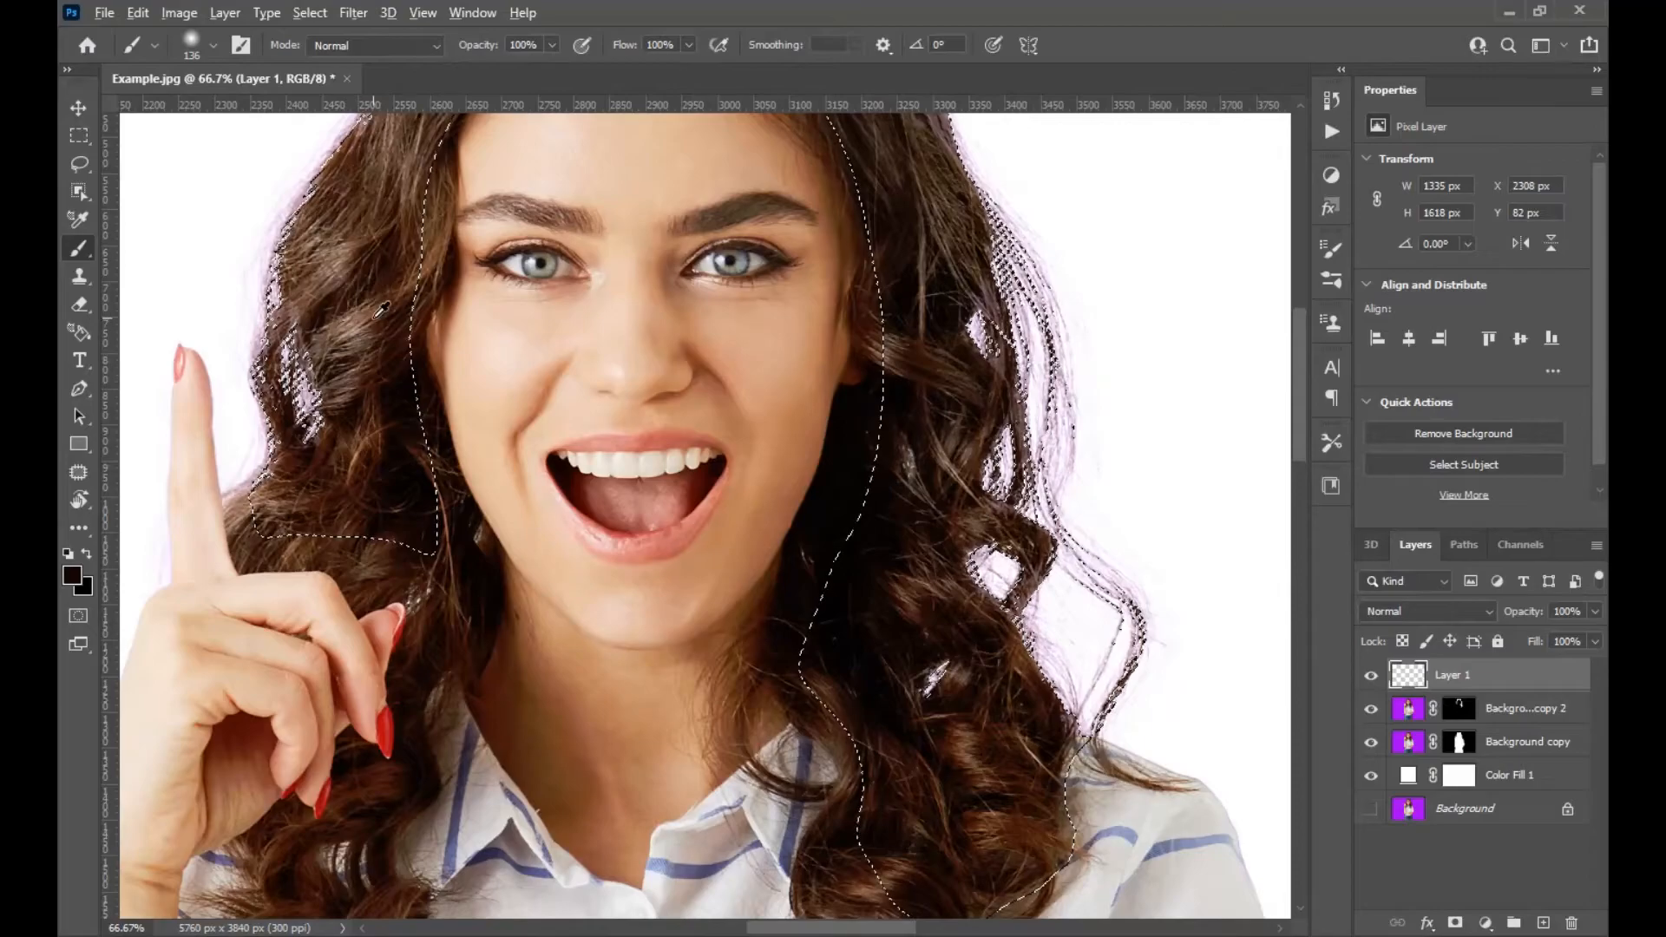
click(1441, 613)
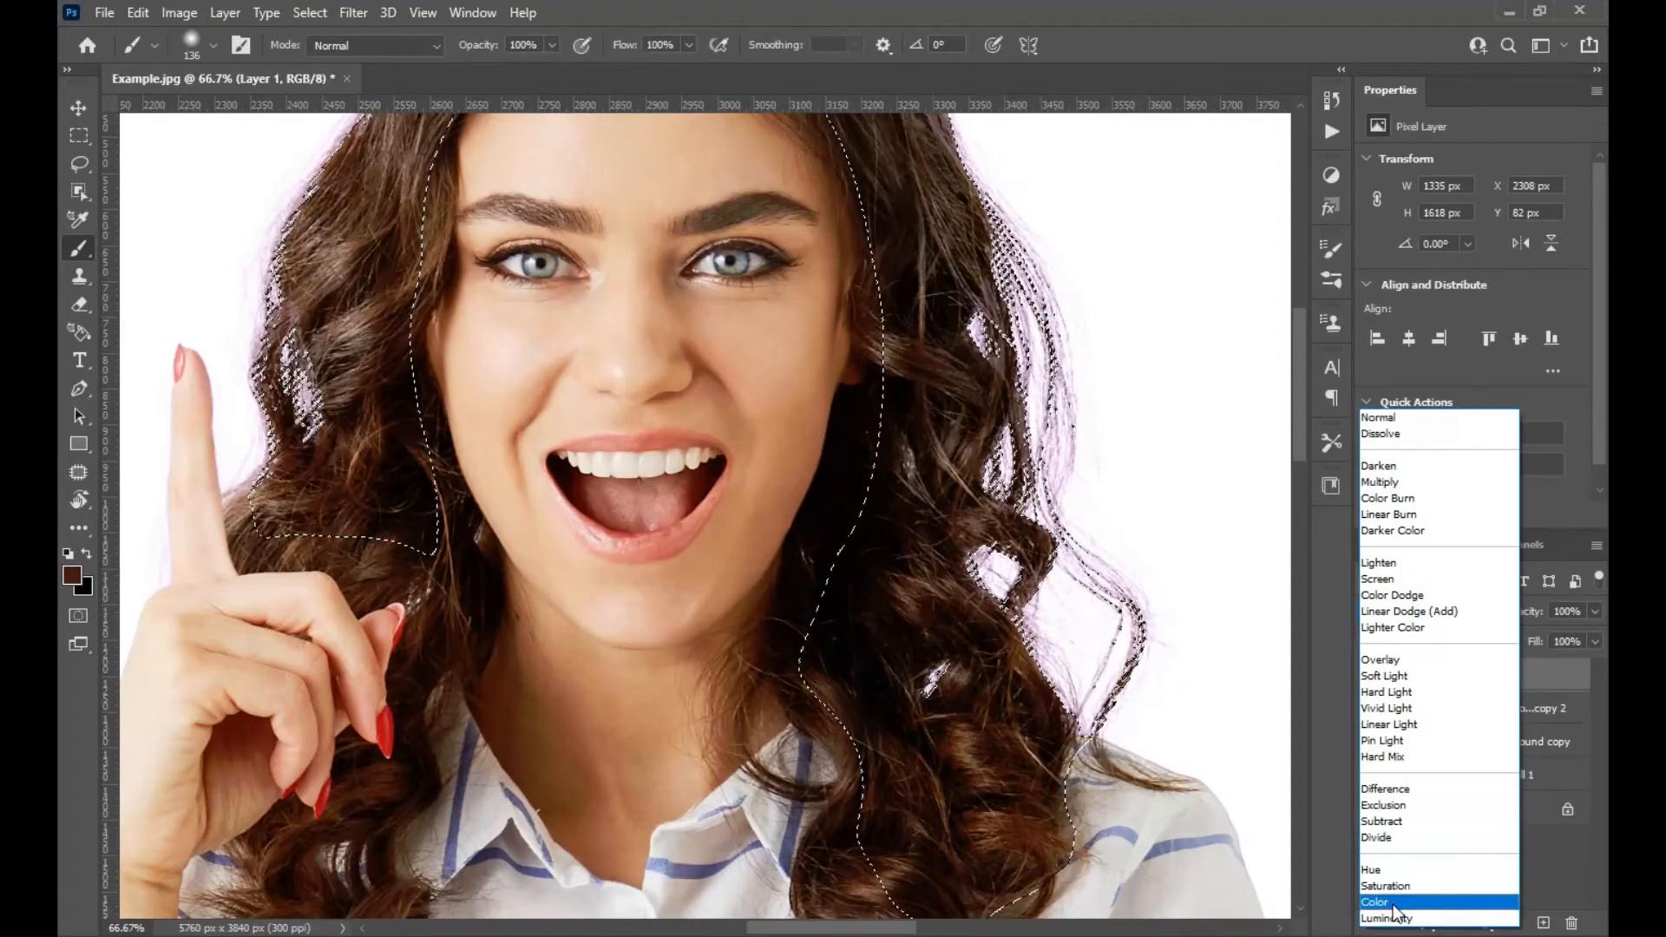
click(1388, 899)
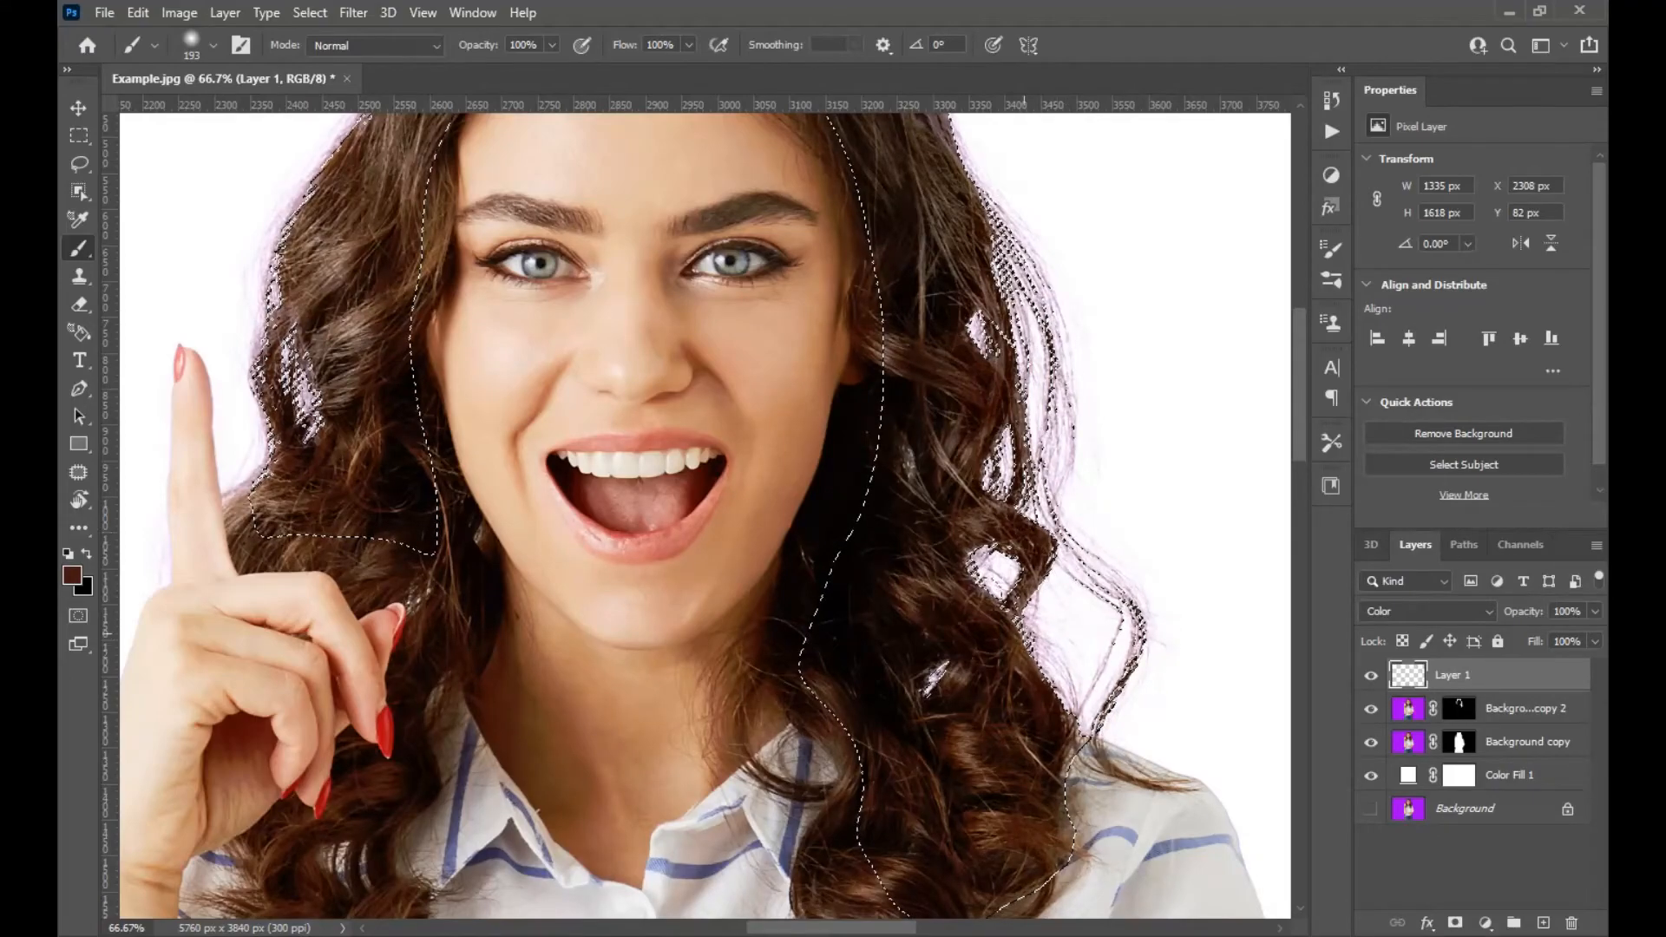
Paint the brown colour over the selected hair areas on the Color layer, then deselect.
drag(443, 289, 659, 503)
mouse_move(527, 423)
mouse_down()
mouse_move(528, 446)
mouse_move(477, 483)
mouse_move(490, 590)
mouse_move(560, 392)
mouse_up()
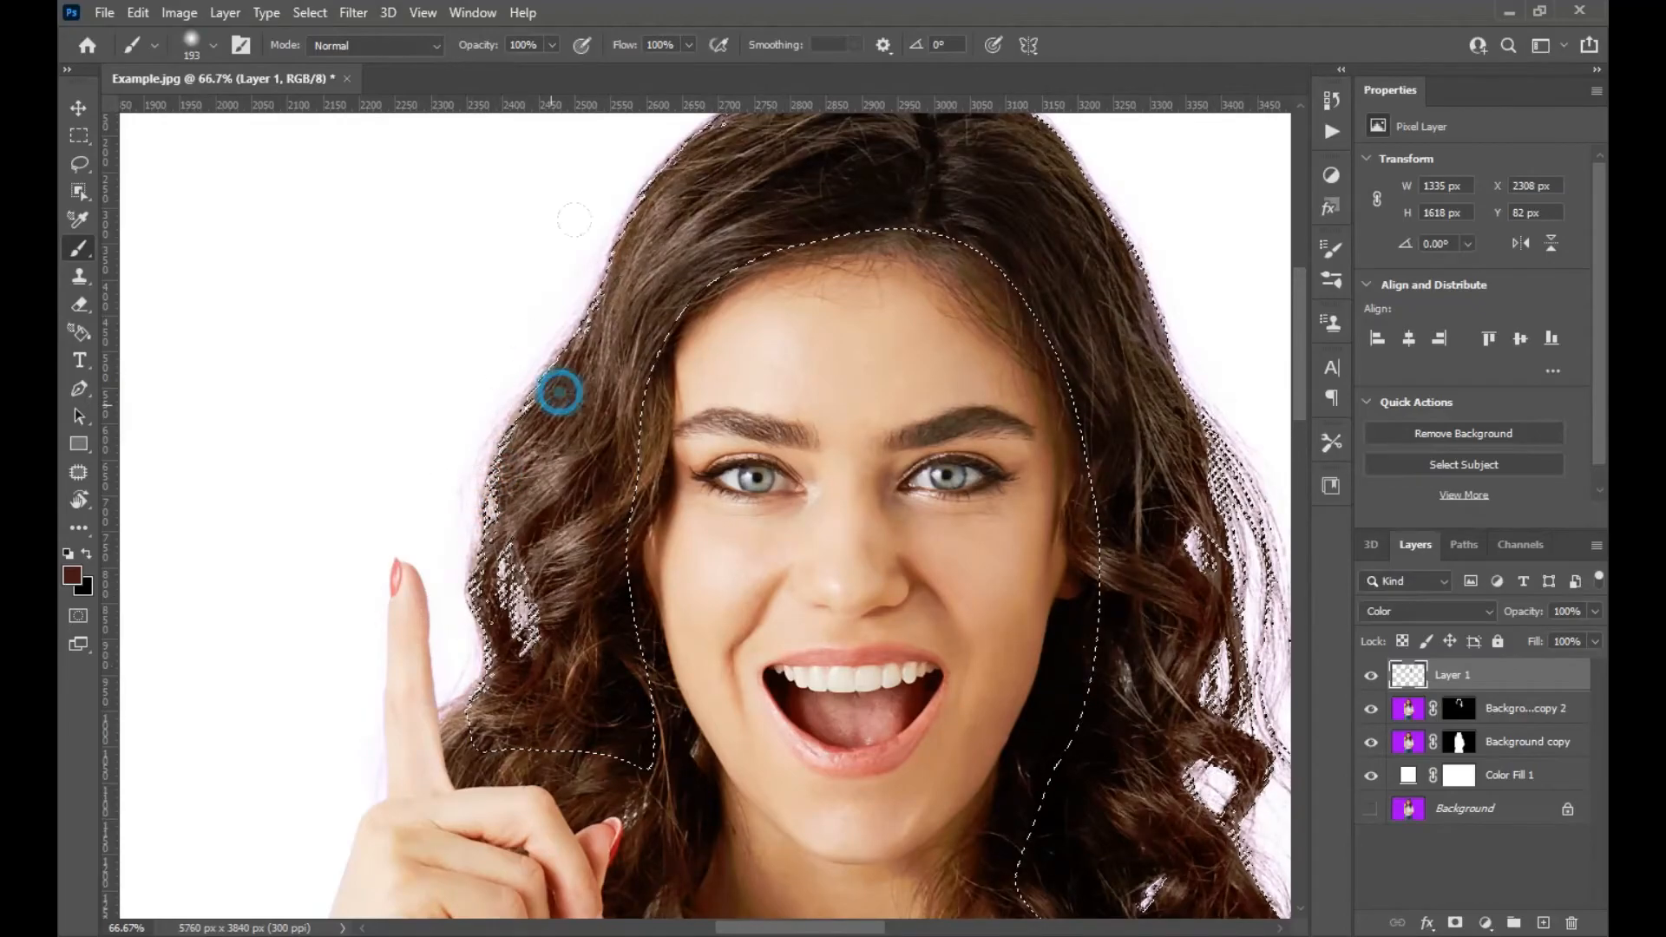
drag(627, 219, 567, 418)
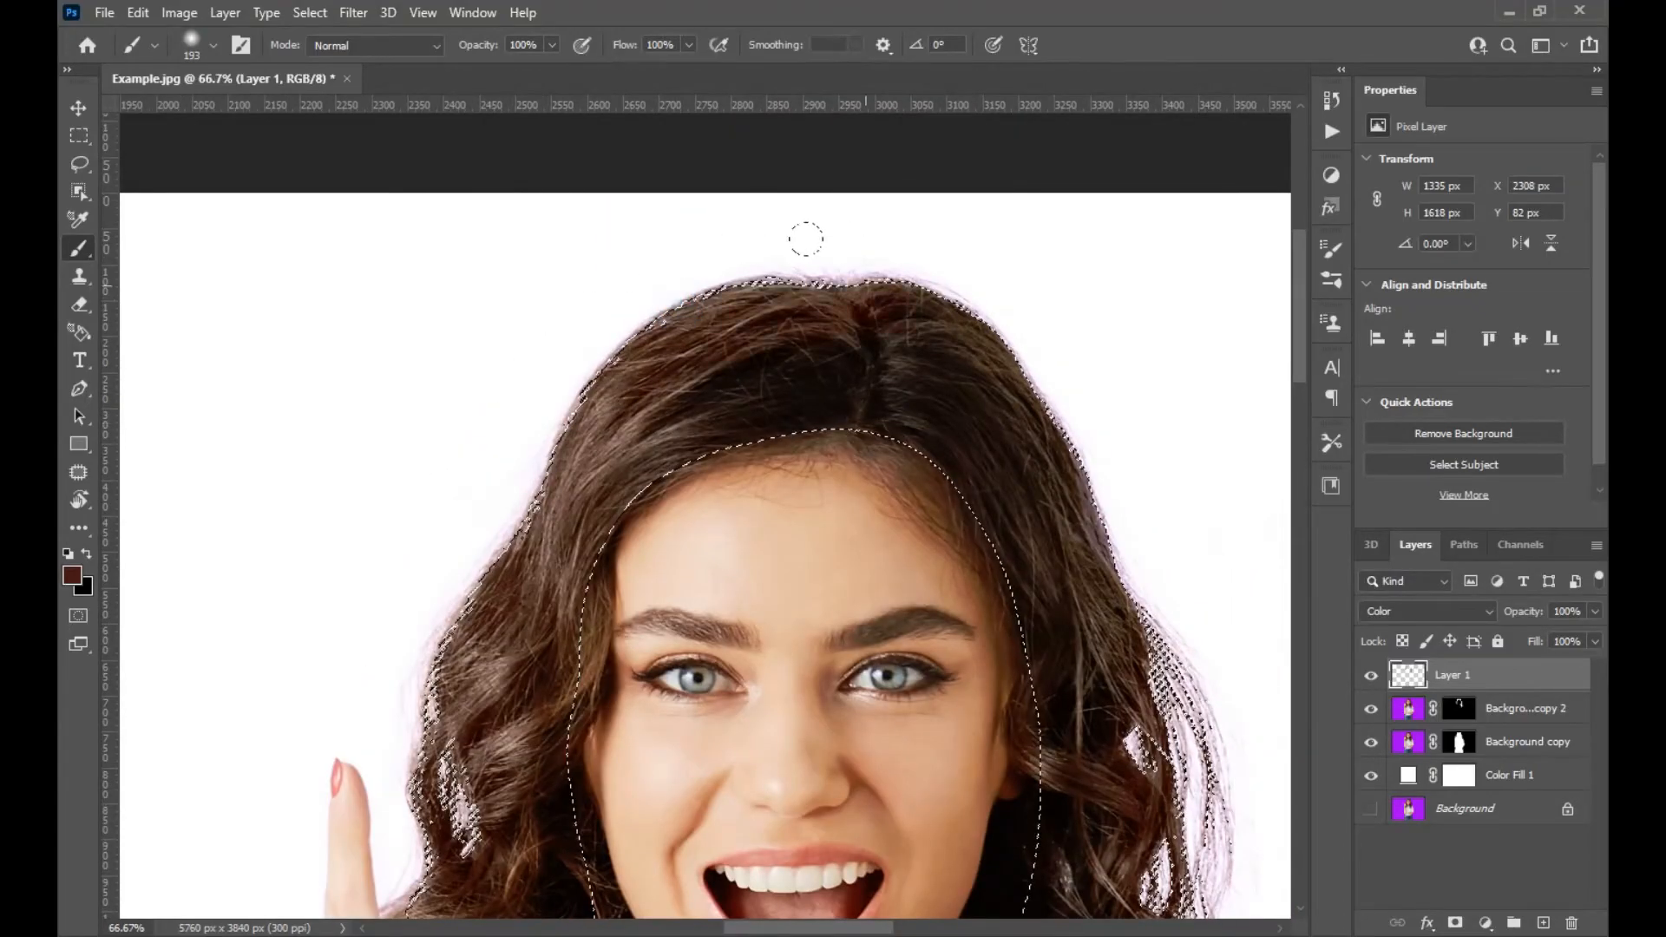
drag(1169, 675, 1061, 419)
drag(1180, 876, 1052, 495)
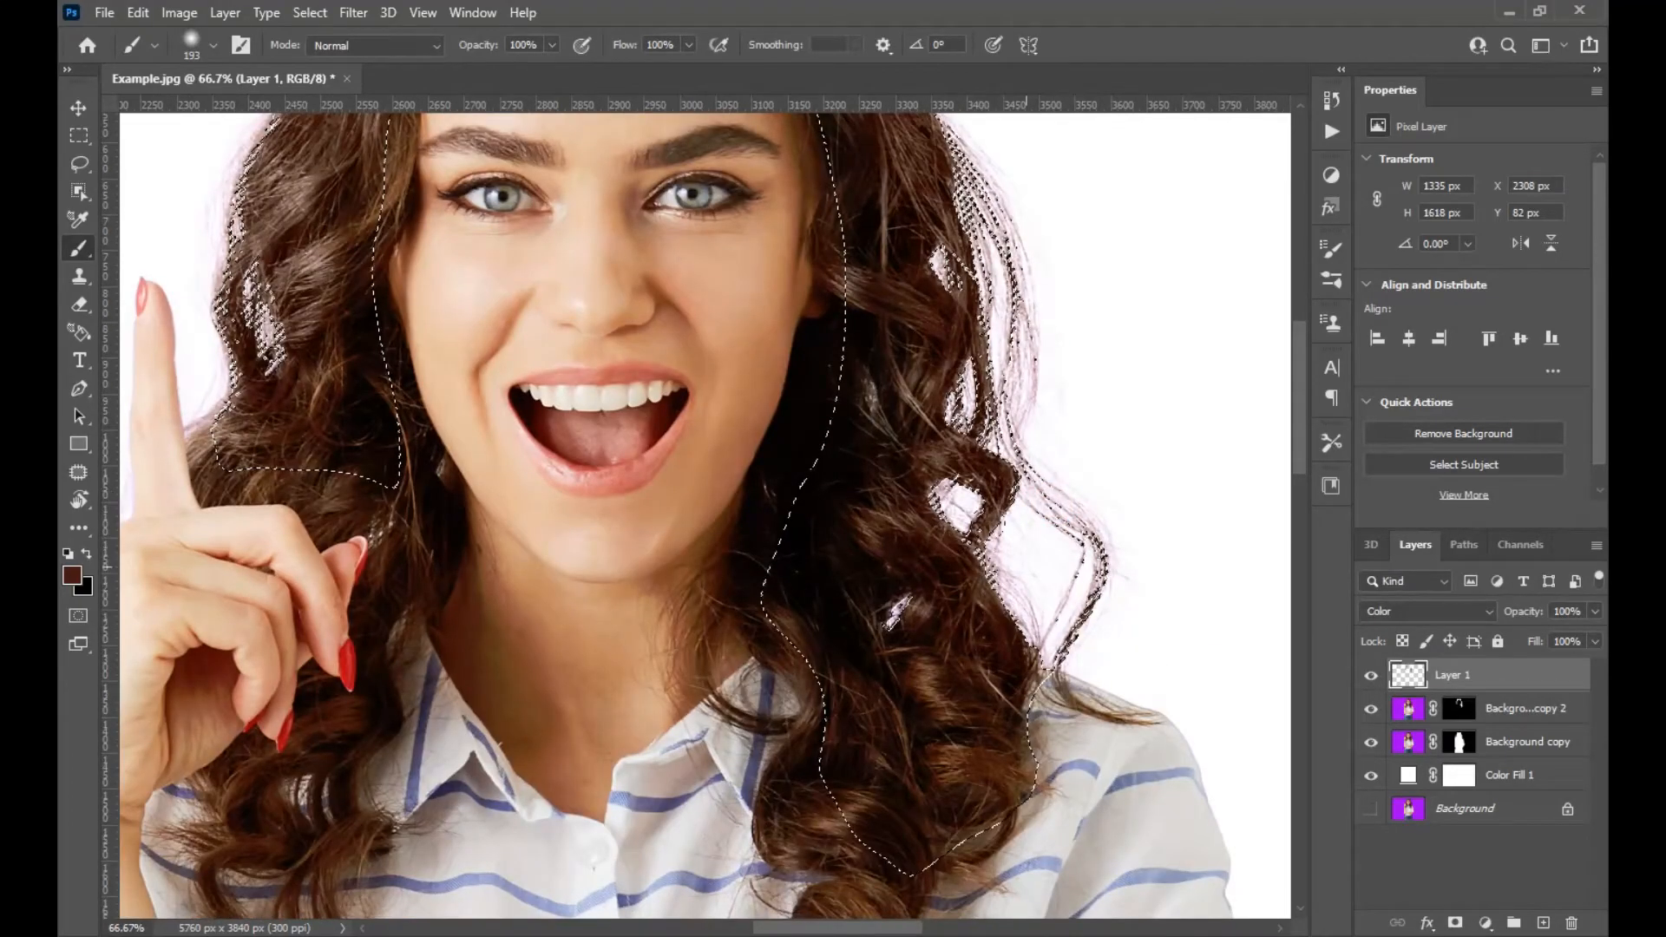
drag(1007, 342, 1093, 607)
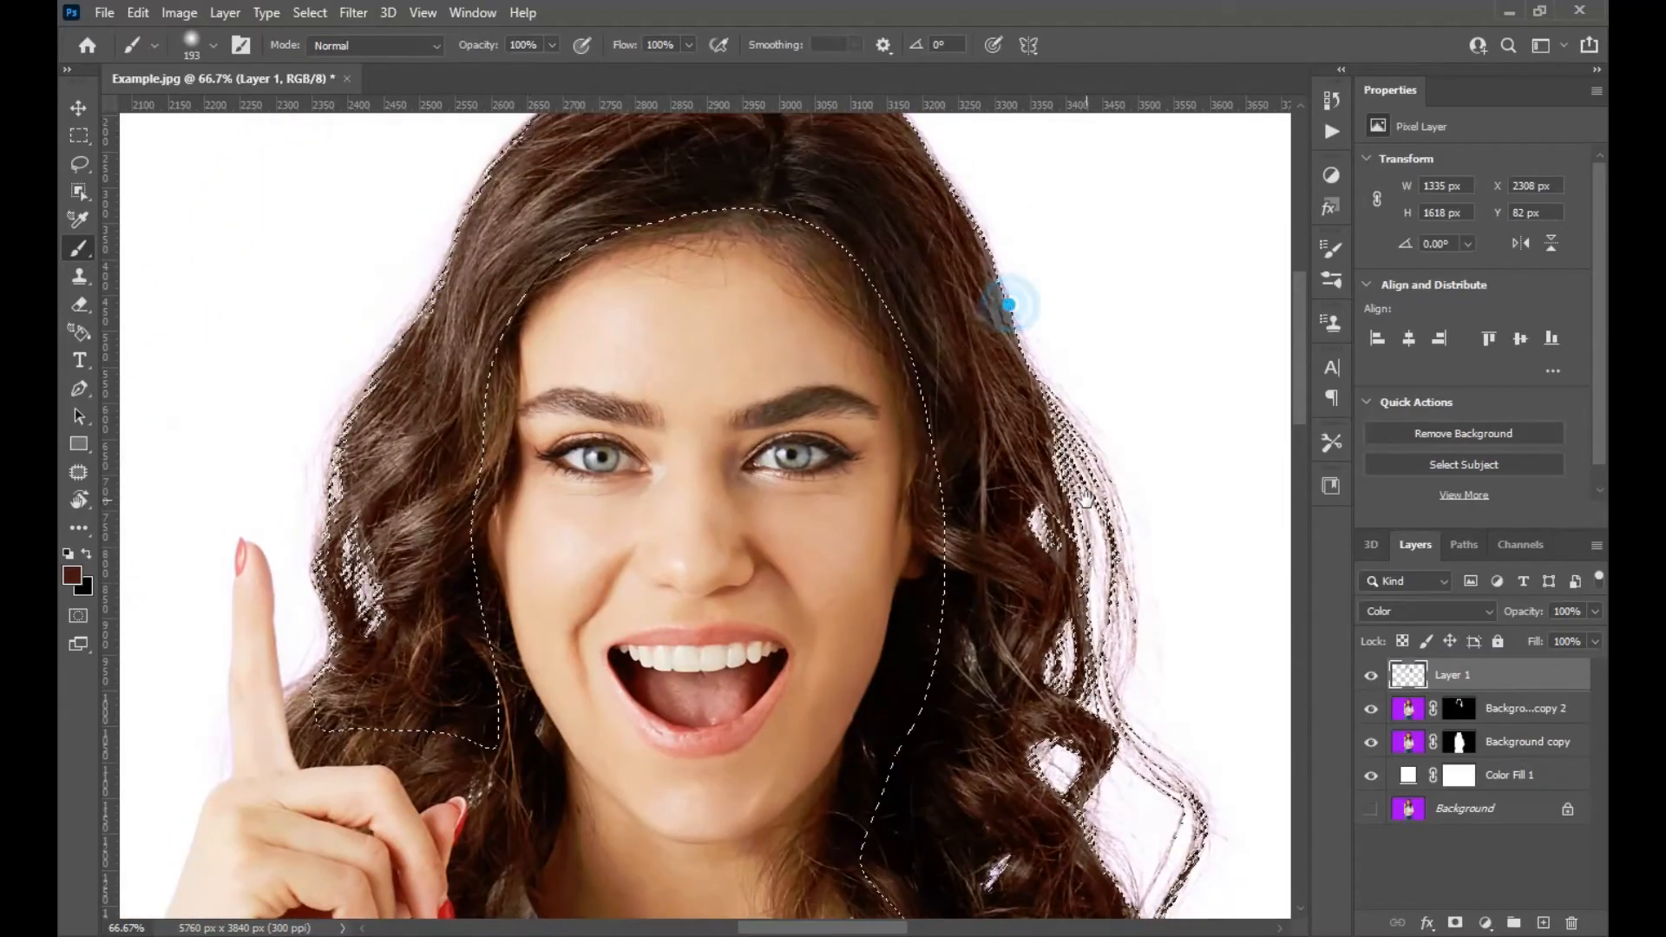
drag(1030, 398, 1126, 543)
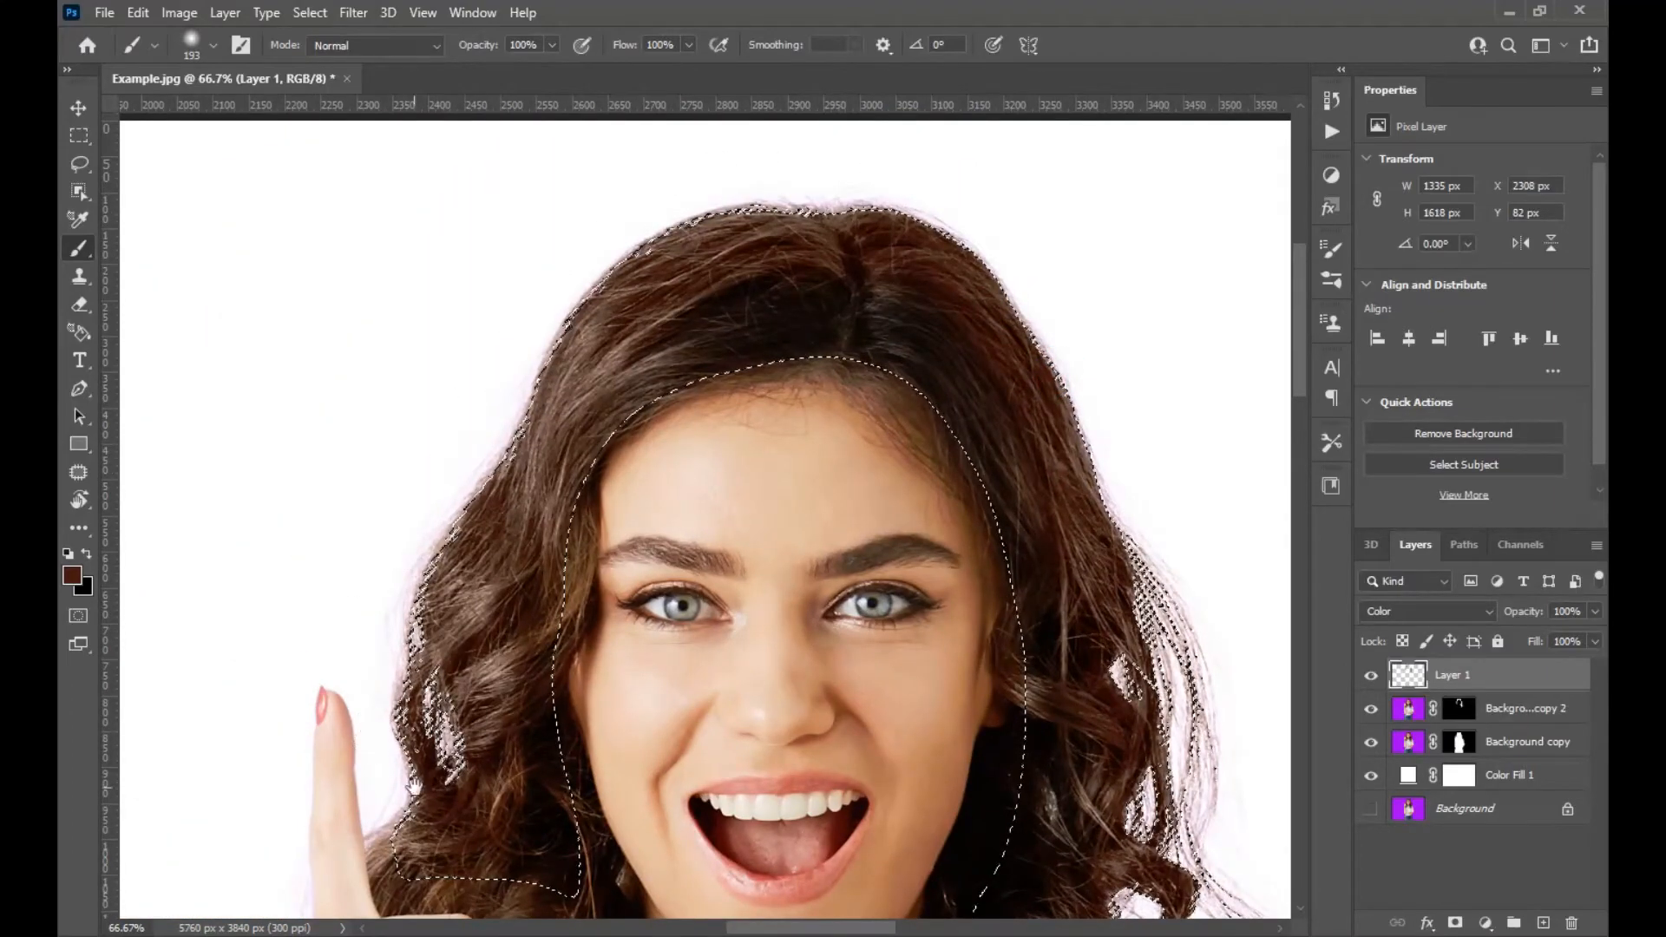
drag(1152, 685, 1186, 434)
drag(1185, 719, 942, 624)
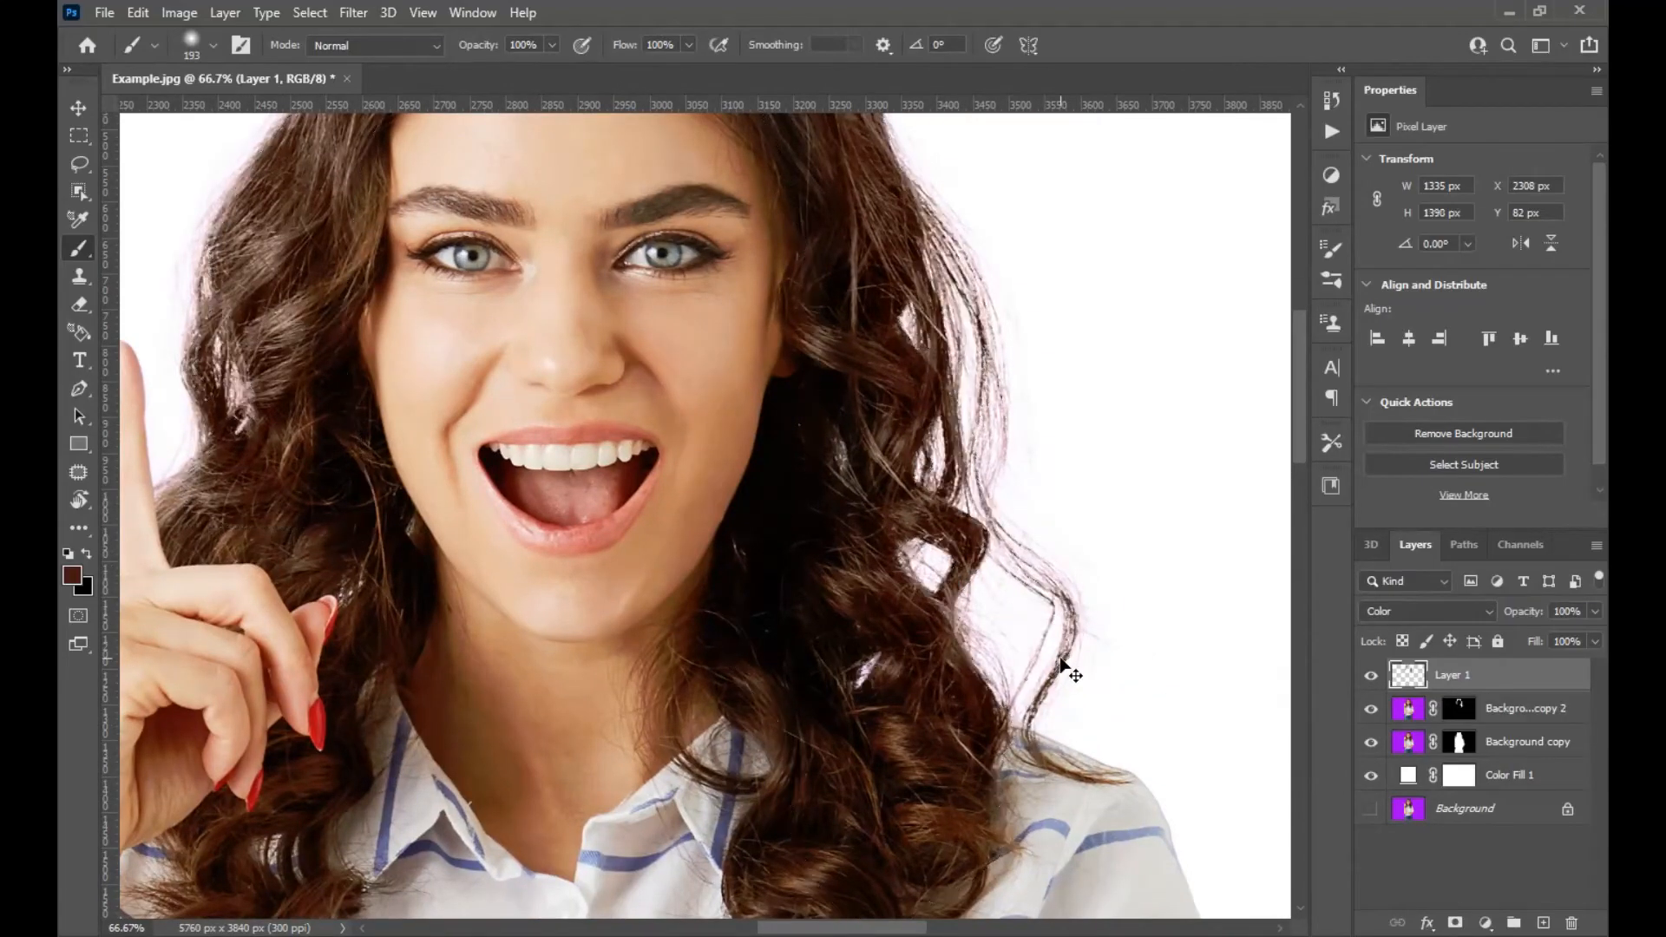
key(ctrl+d)
Zoom into the hair and toggle the Color layer's visibility to compare the tint.
key(v)
key(ctrl+0)
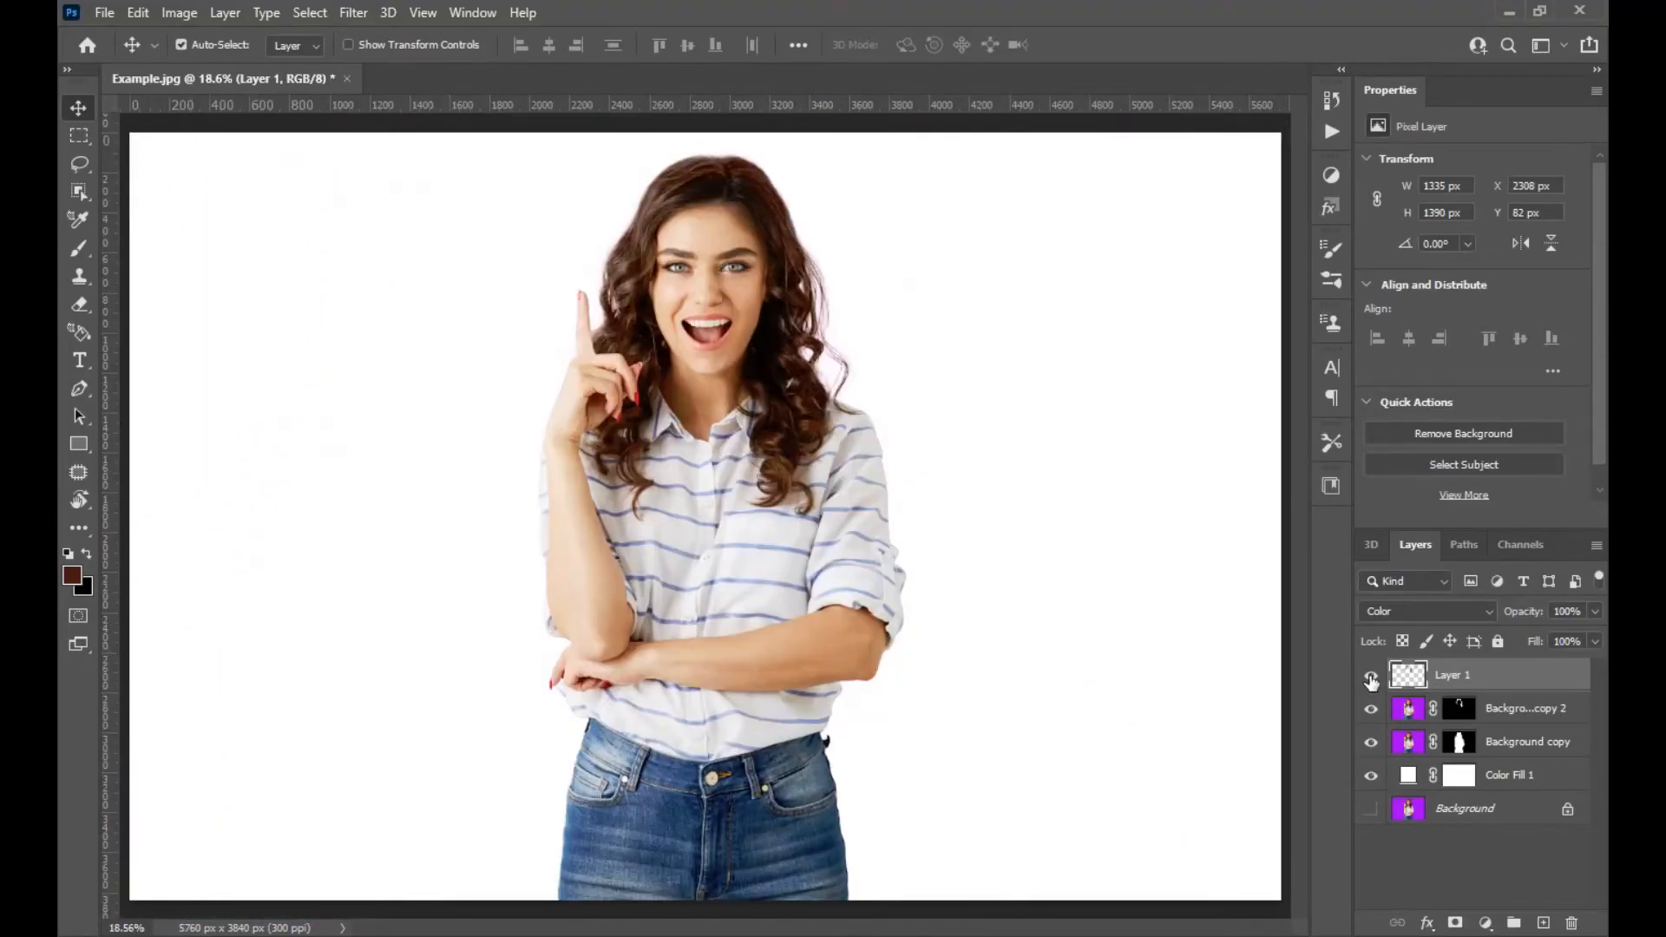
key(ctrl+plus)
key(ctrl+plus)
key(ctrl+plus)
key(ctrl+plus)
drag(1040, 291, 915, 794)
drag(907, 697, 839, 595)
click(1371, 675)
click(1371, 675)
click(1371, 675)
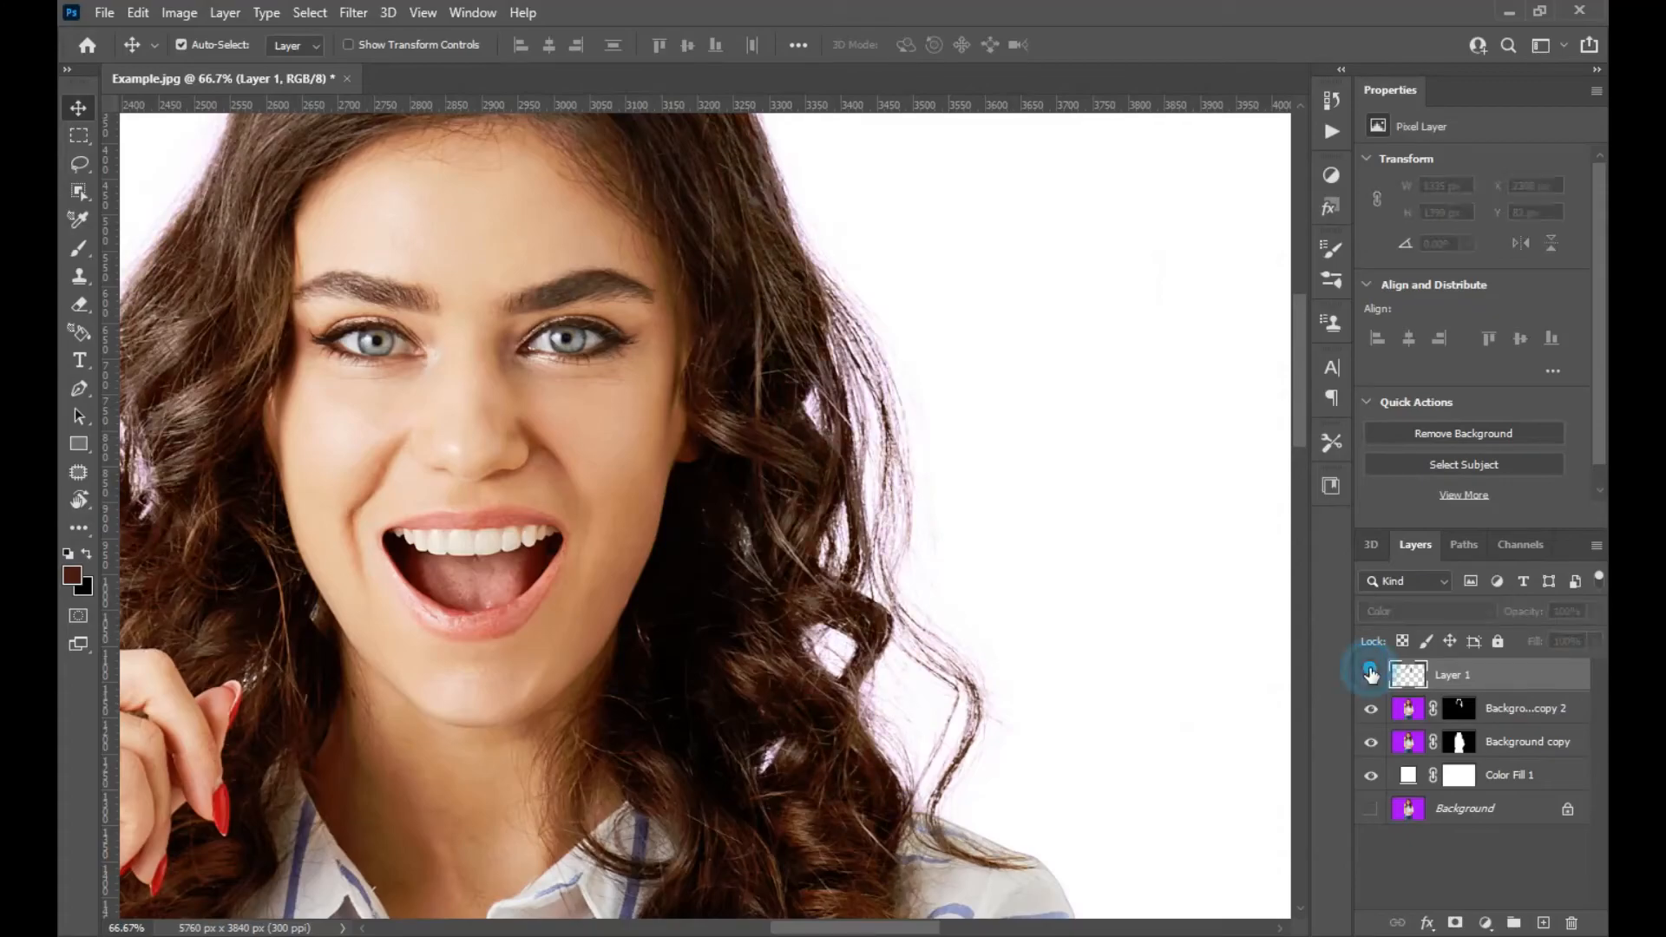
click(1371, 676)
key(ctrl+0)
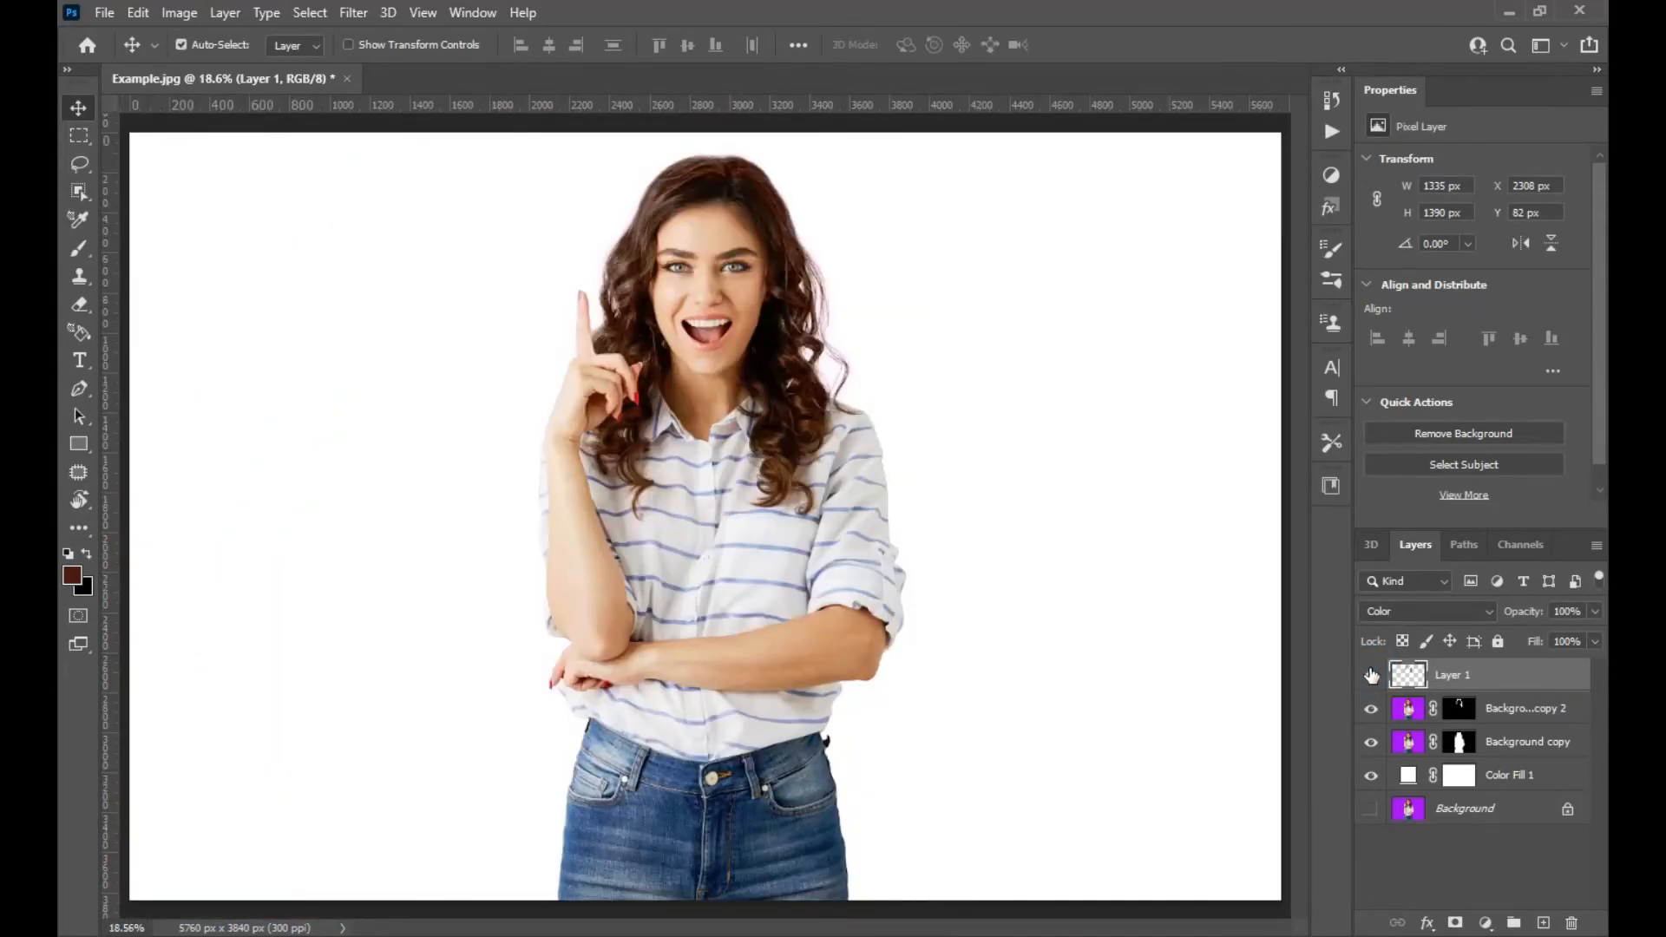
Apply the layer masks on Background copy 2 and Background copy.
right_click(1465, 712)
click(1440, 769)
click(1465, 743)
right_click(1466, 745)
click(1465, 599)
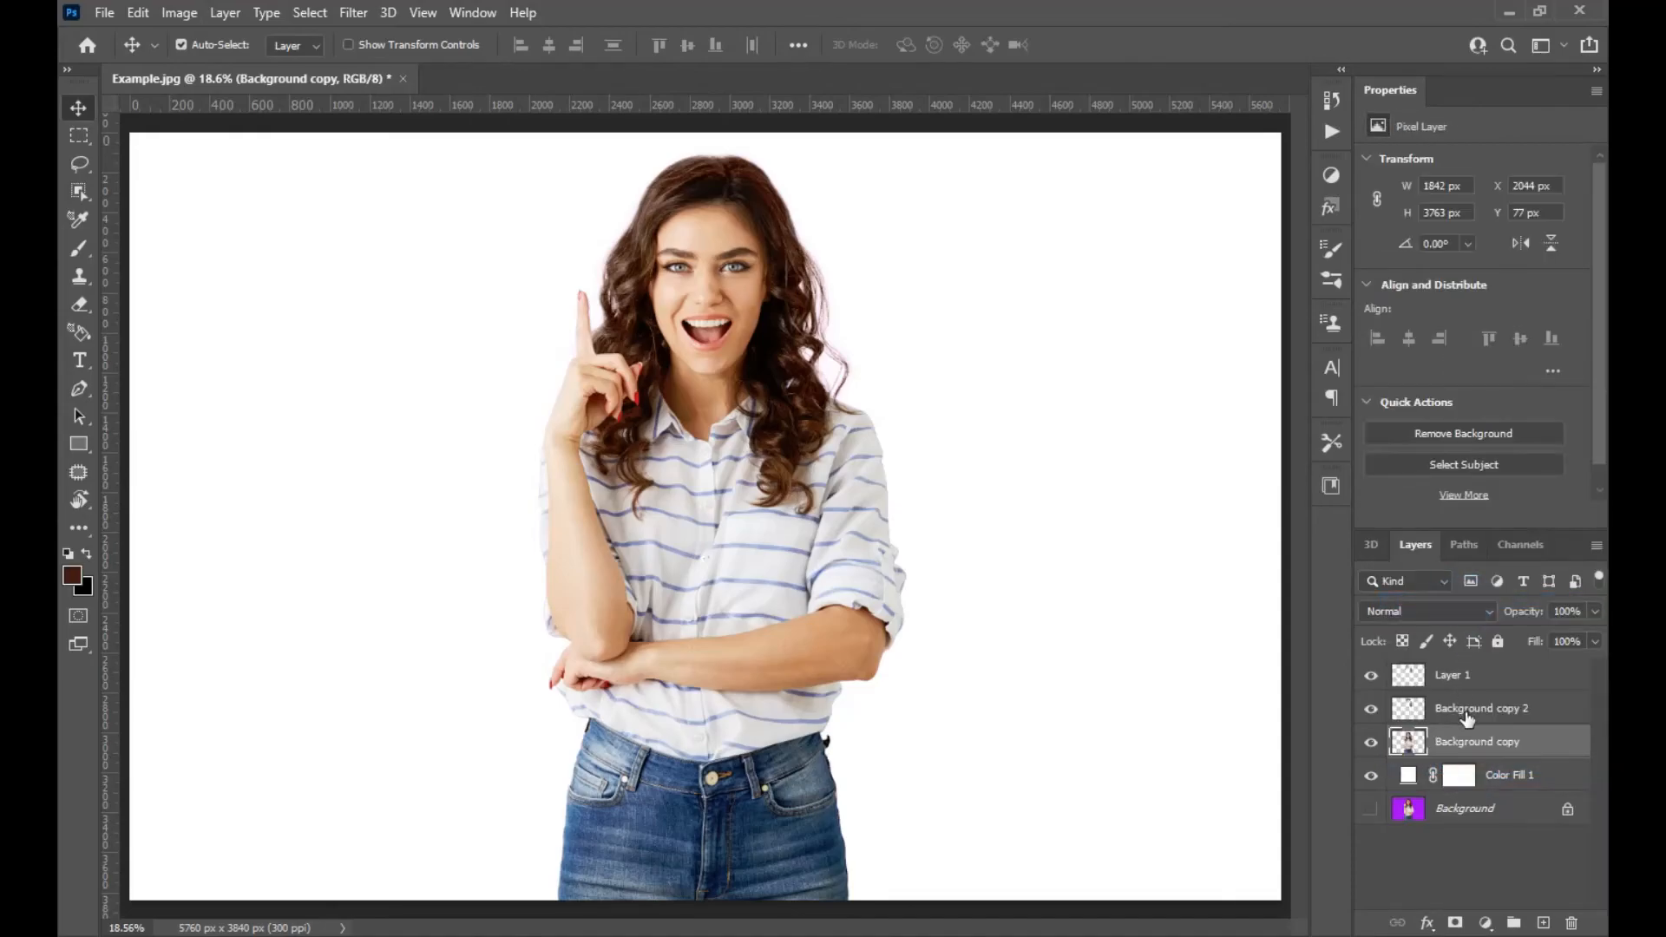
Merge Layer 1, Background copy 2 and Background copy into a single layer.
shift+click(1461, 687)
right_click(1462, 687)
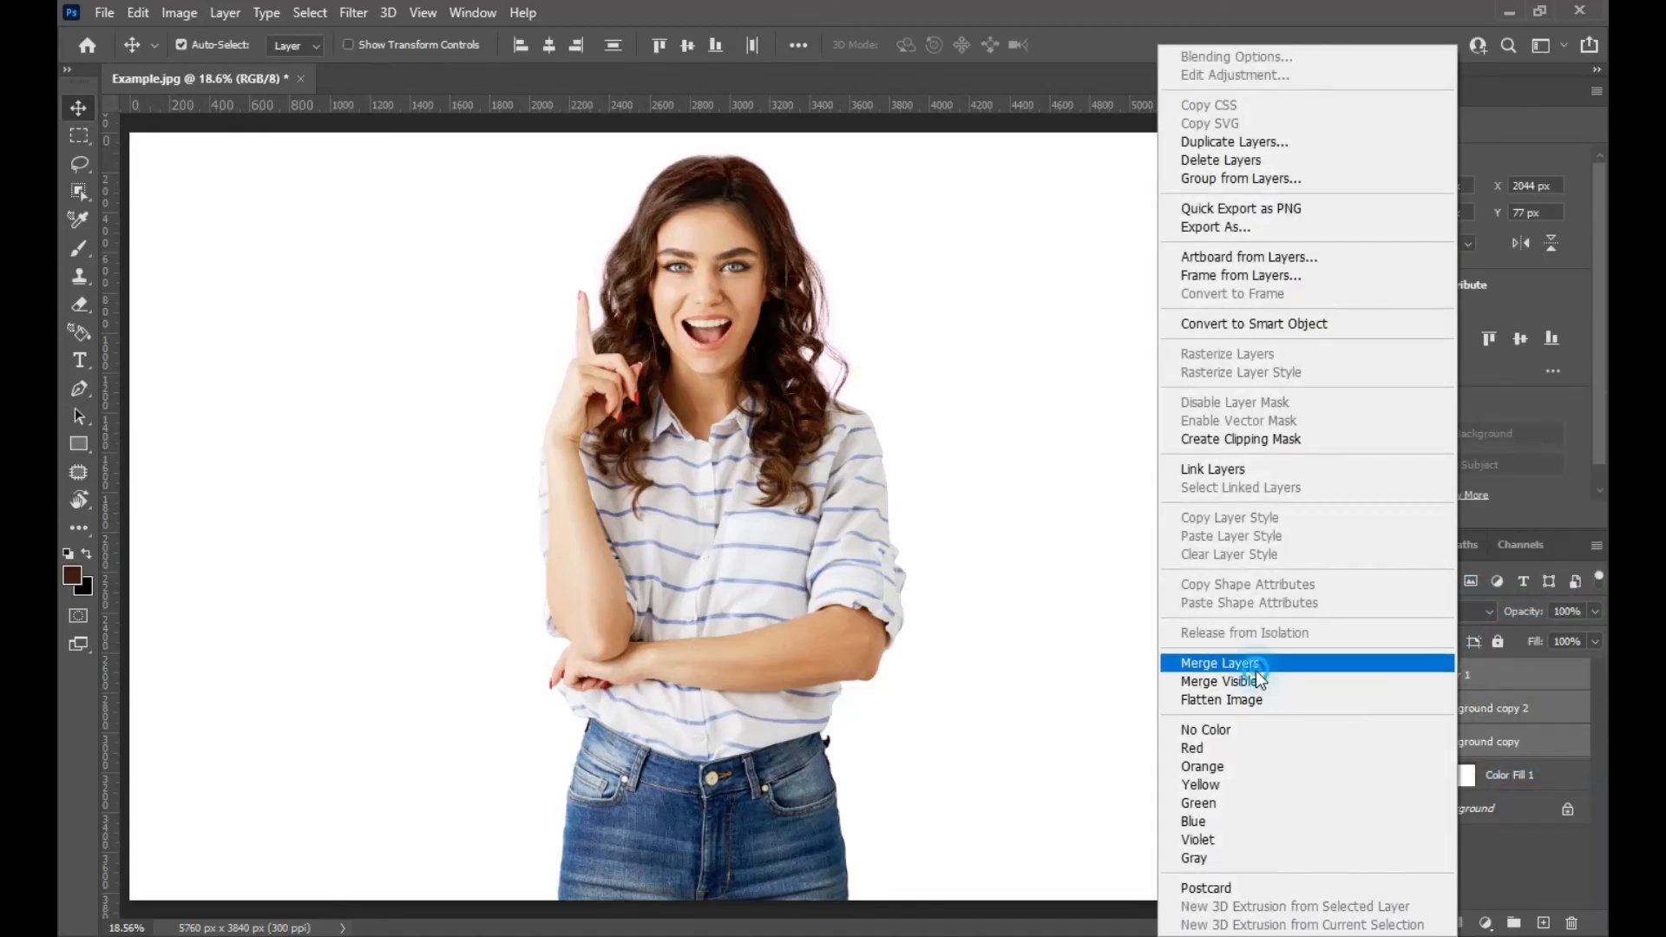
click(1257, 670)
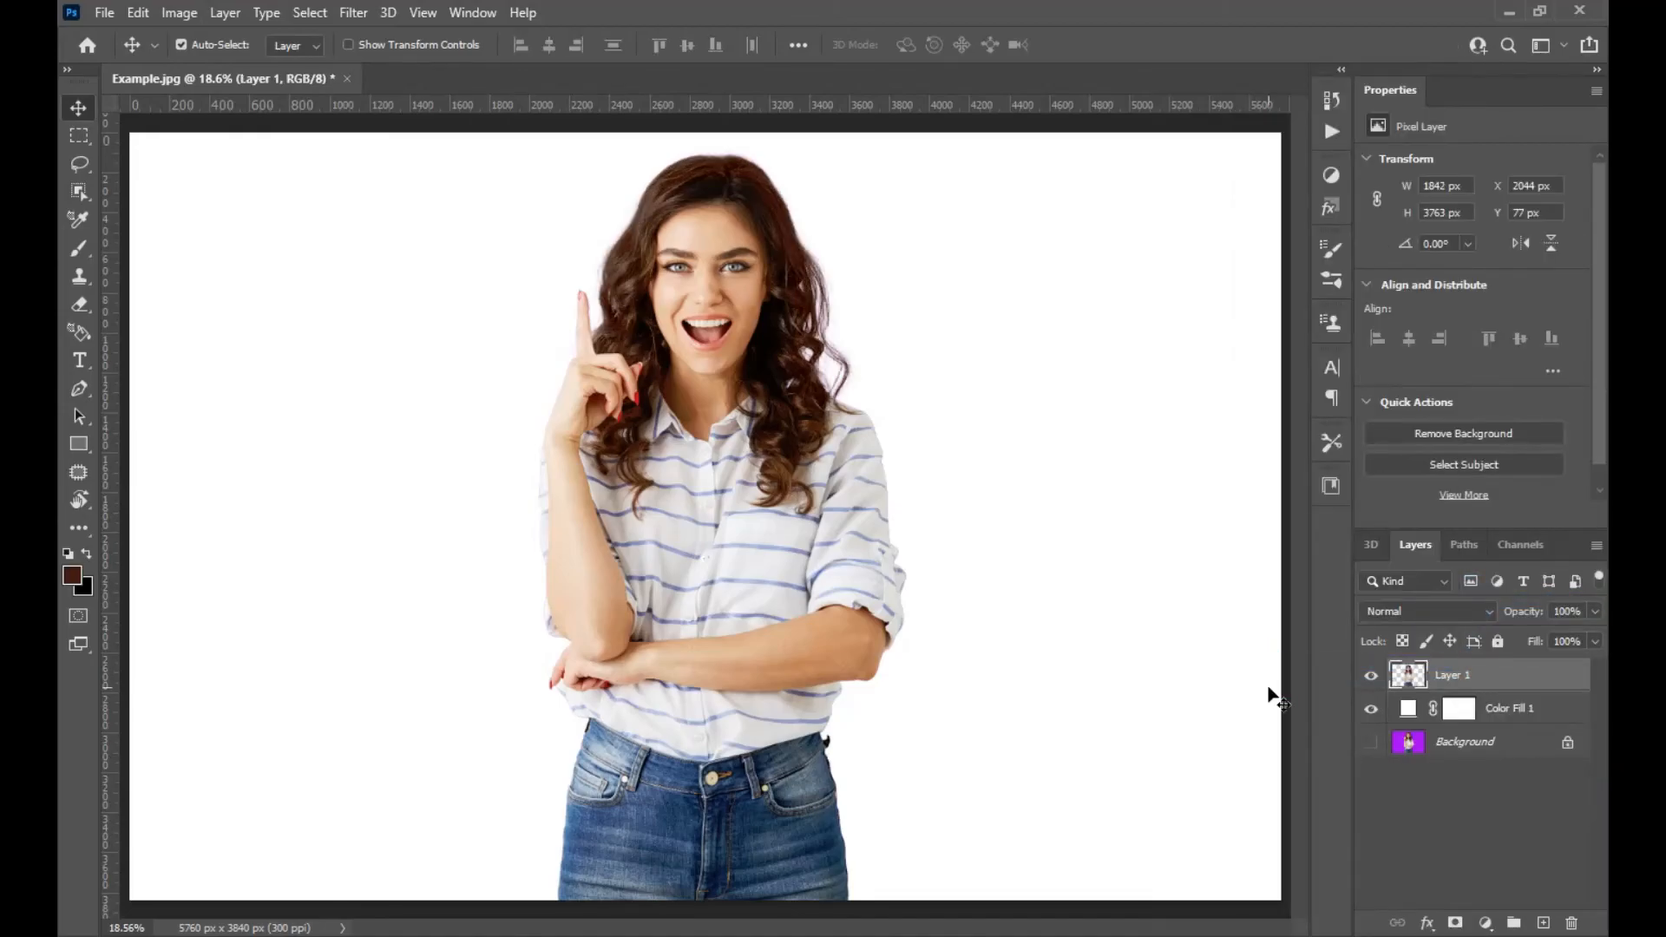
Hide the Color Fill 1 and Background layers so the merged cutout sits on transparency.
click(1370, 742)
click(1371, 709)
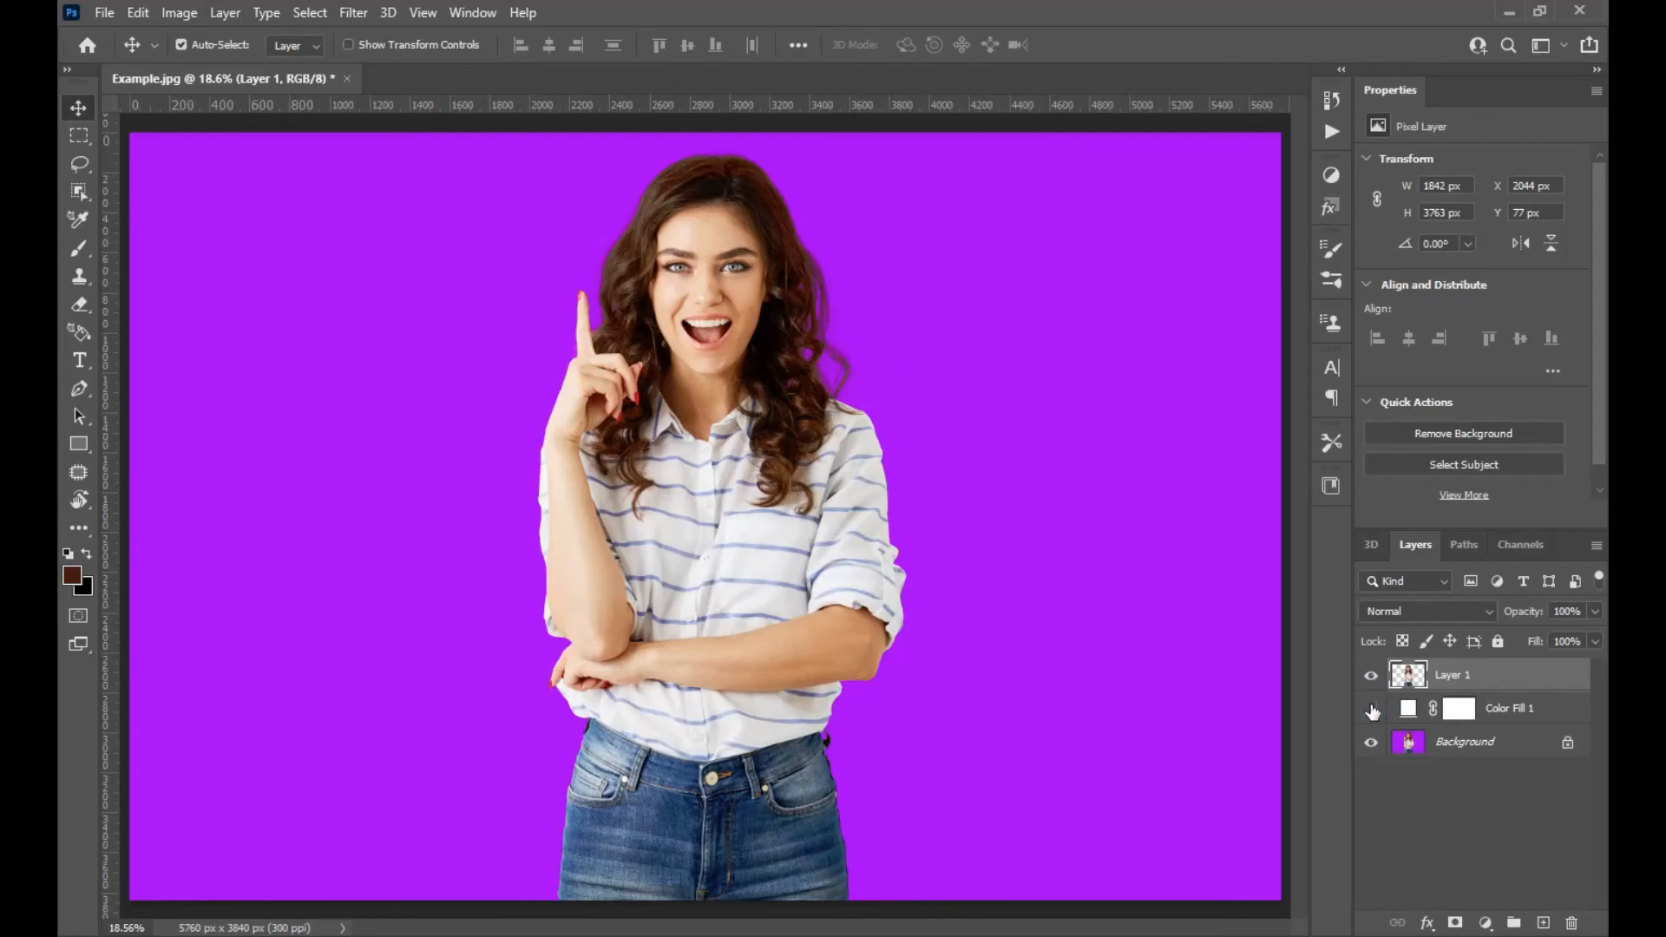
click(1372, 710)
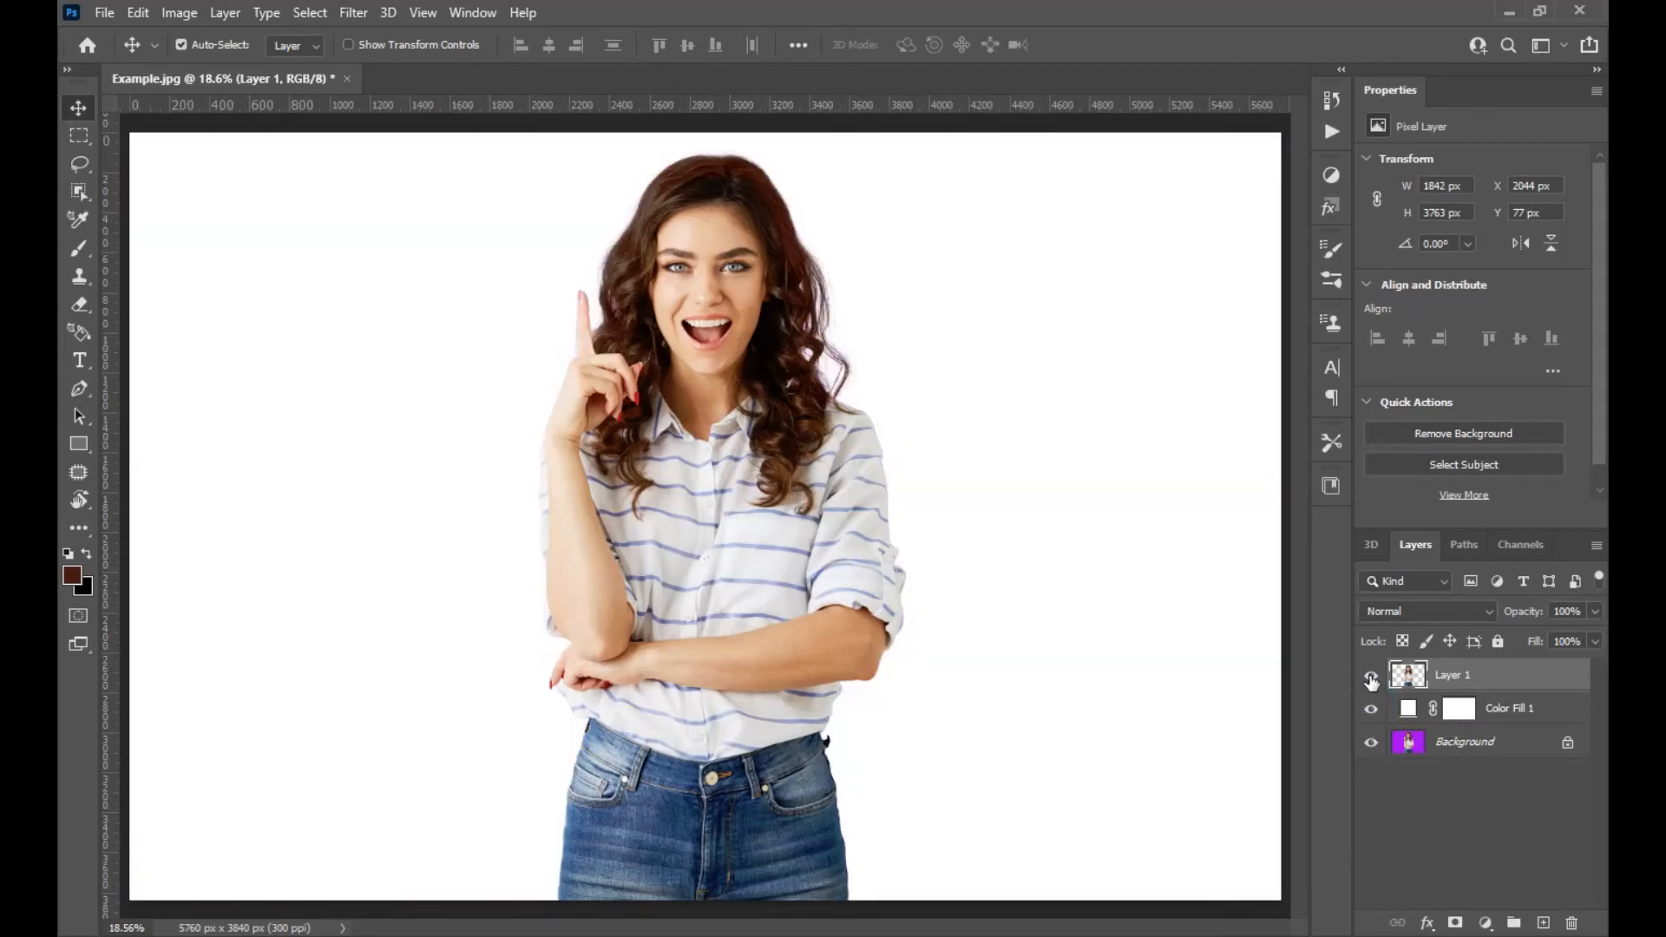
click(1372, 676)
click(1371, 676)
click(1371, 710)
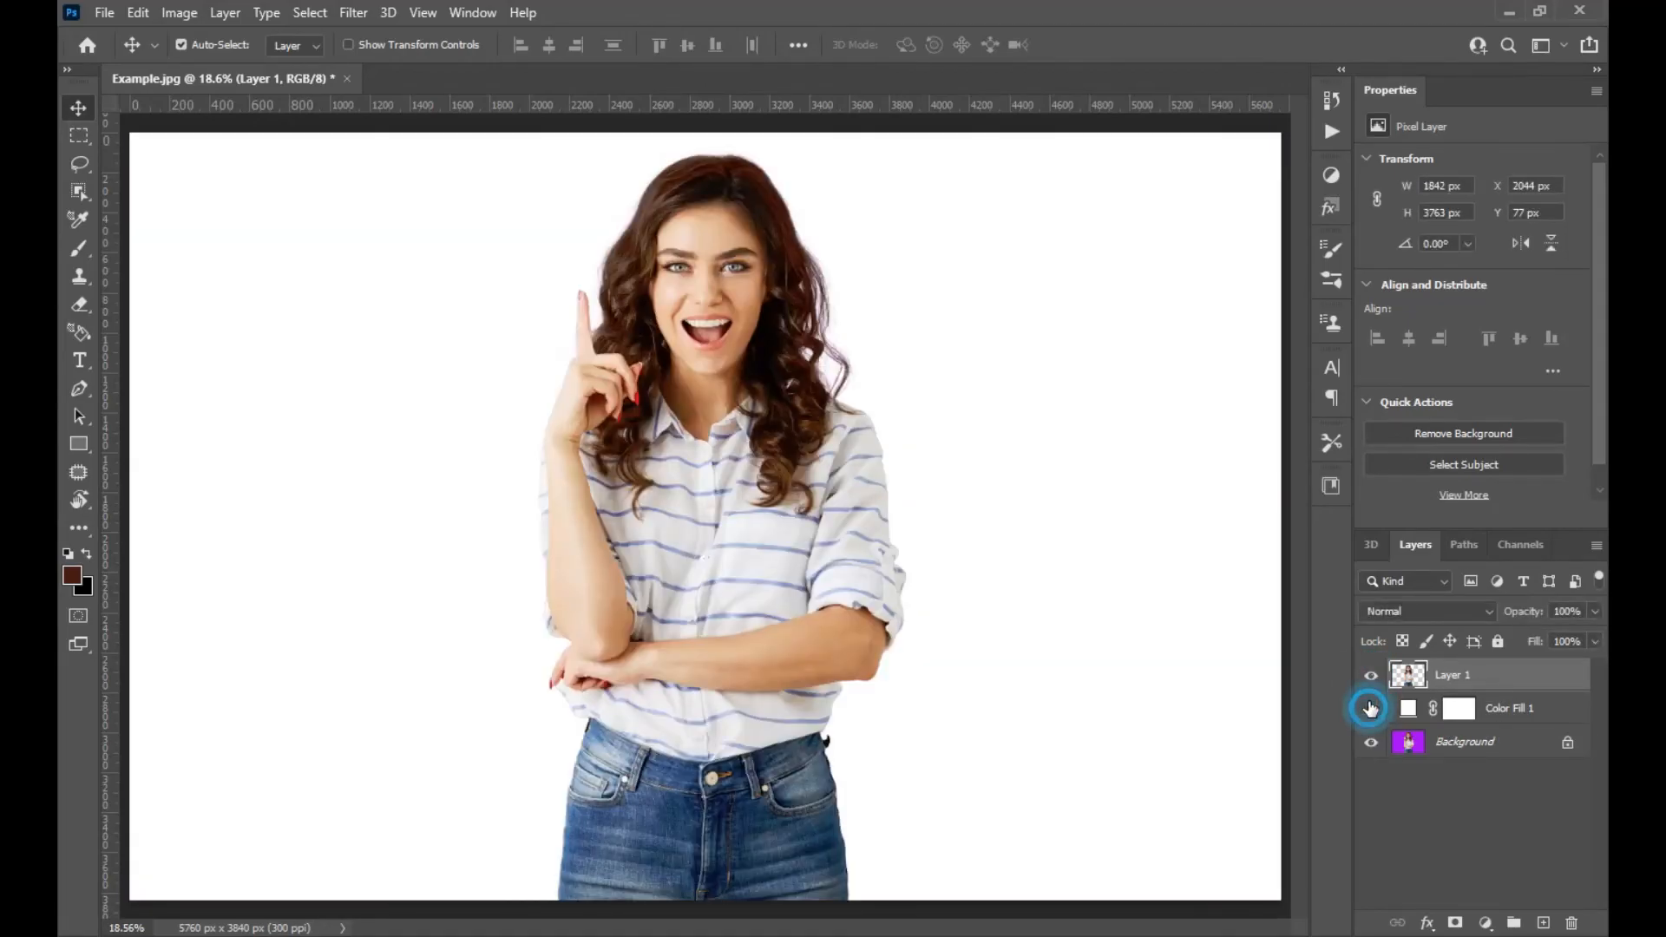
click(1372, 678)
click(1372, 677)
click(1371, 678)
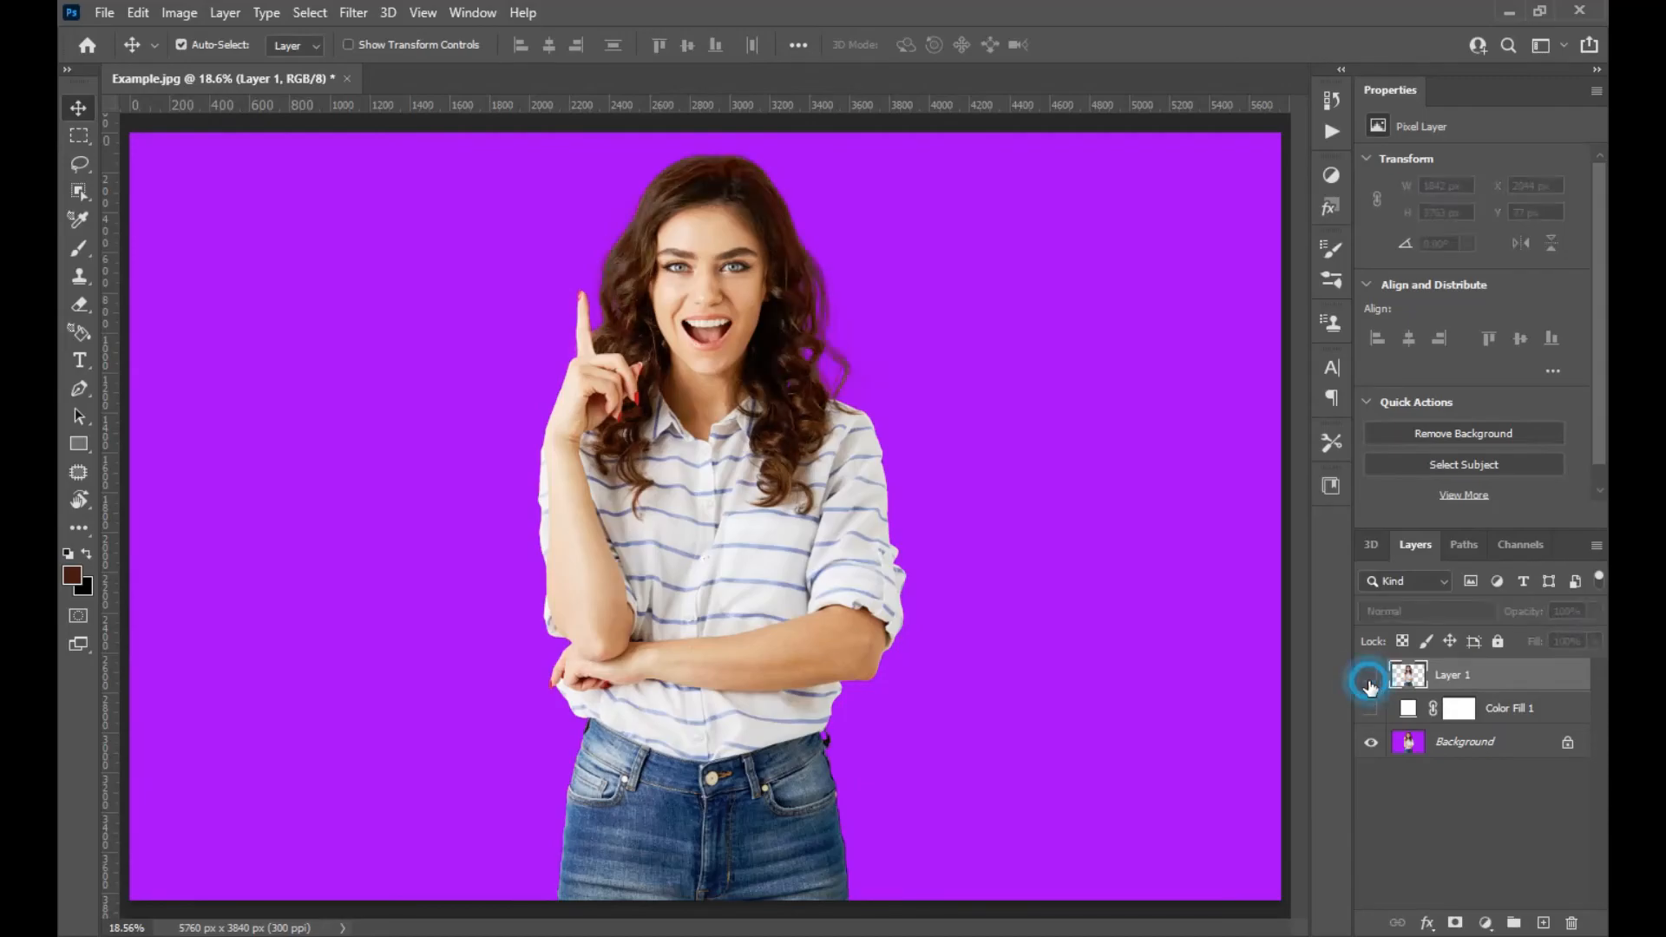
click(1372, 677)
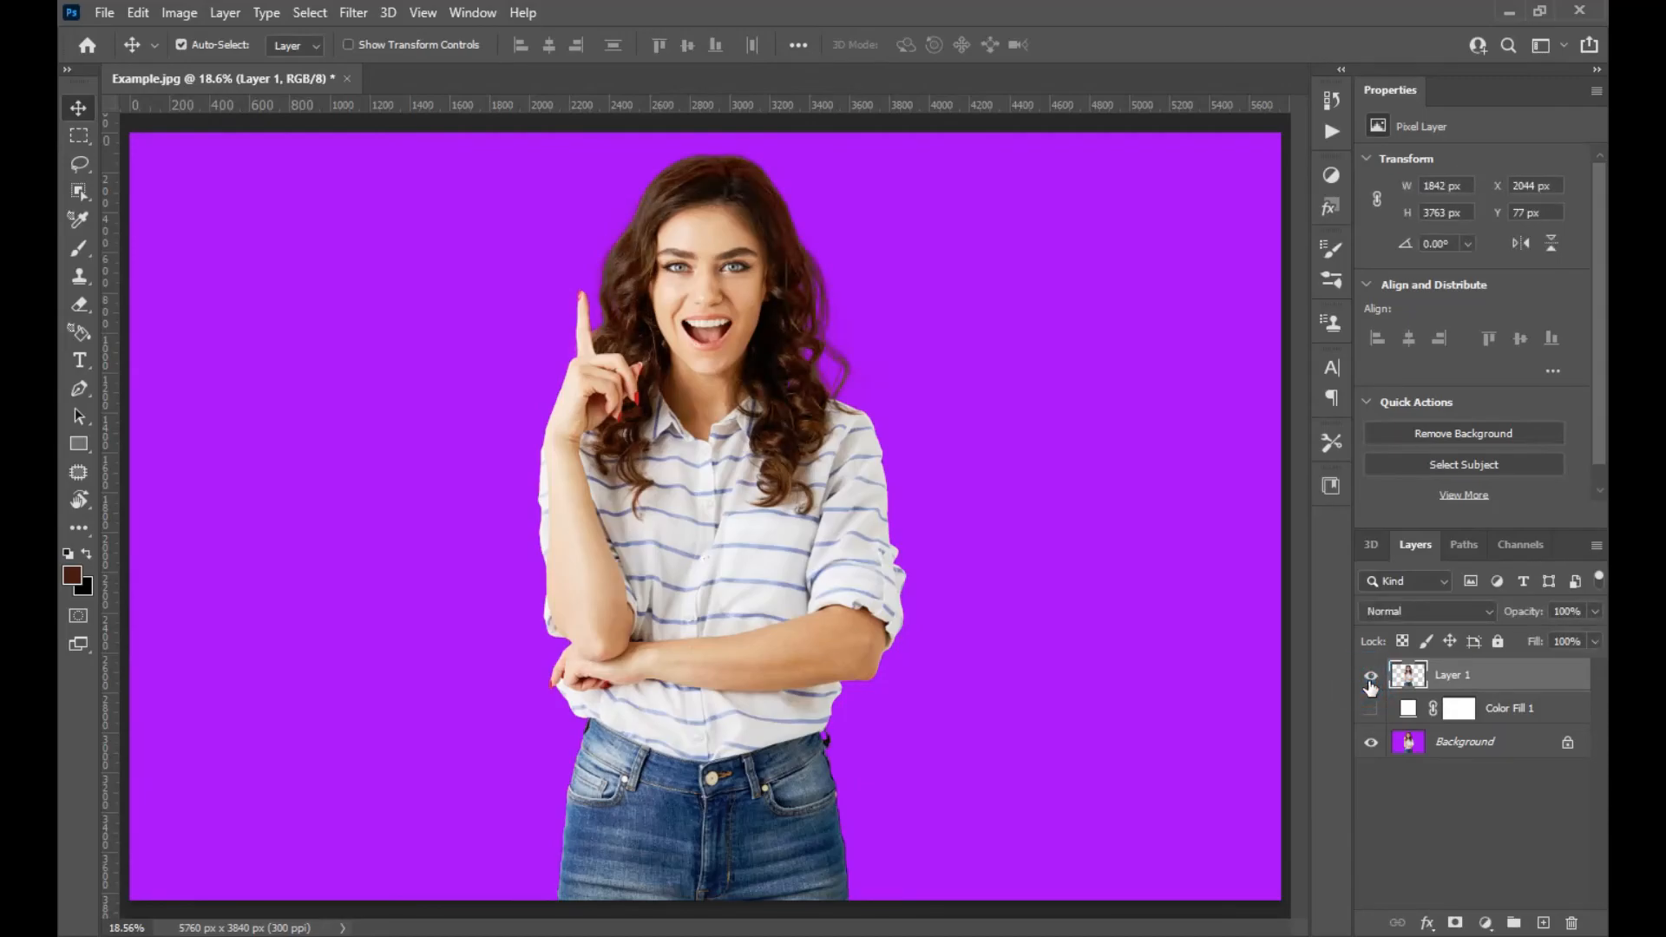
click(1372, 709)
click(1373, 743)
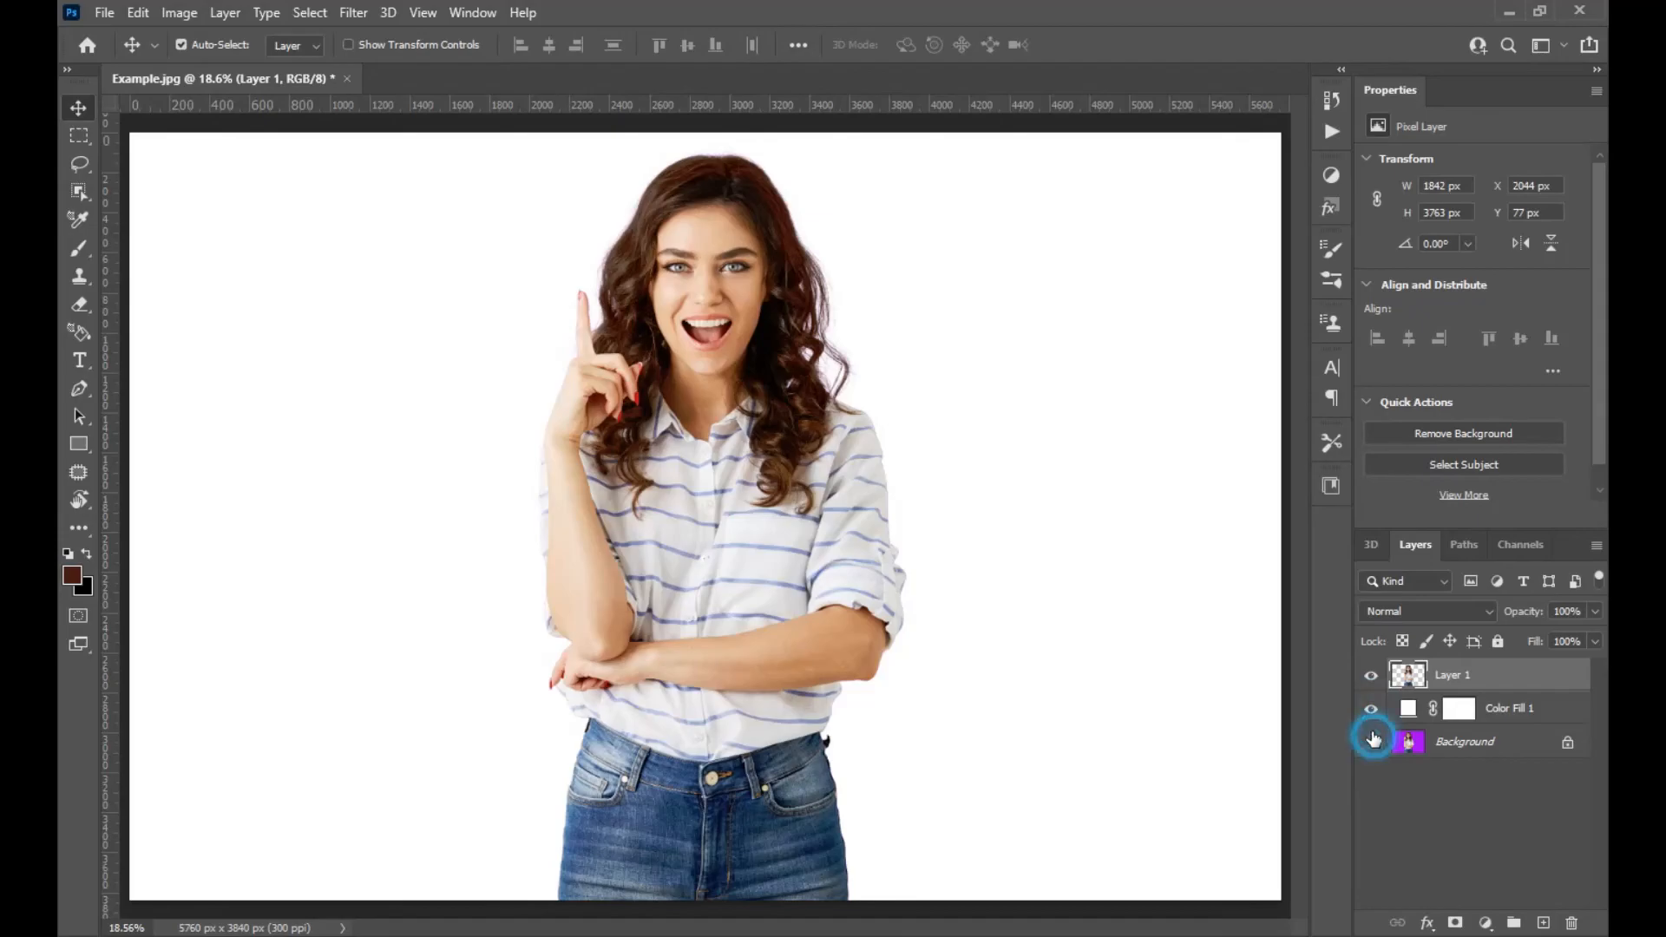
click(1371, 709)
Zoom in and pan over the hair to inspect the transparent cutout's edges.
key(ctrl+plus)
key(ctrl+plus)
key(ctrl+plus)
drag(692, 311, 676, 812)
drag(783, 682, 833, 796)
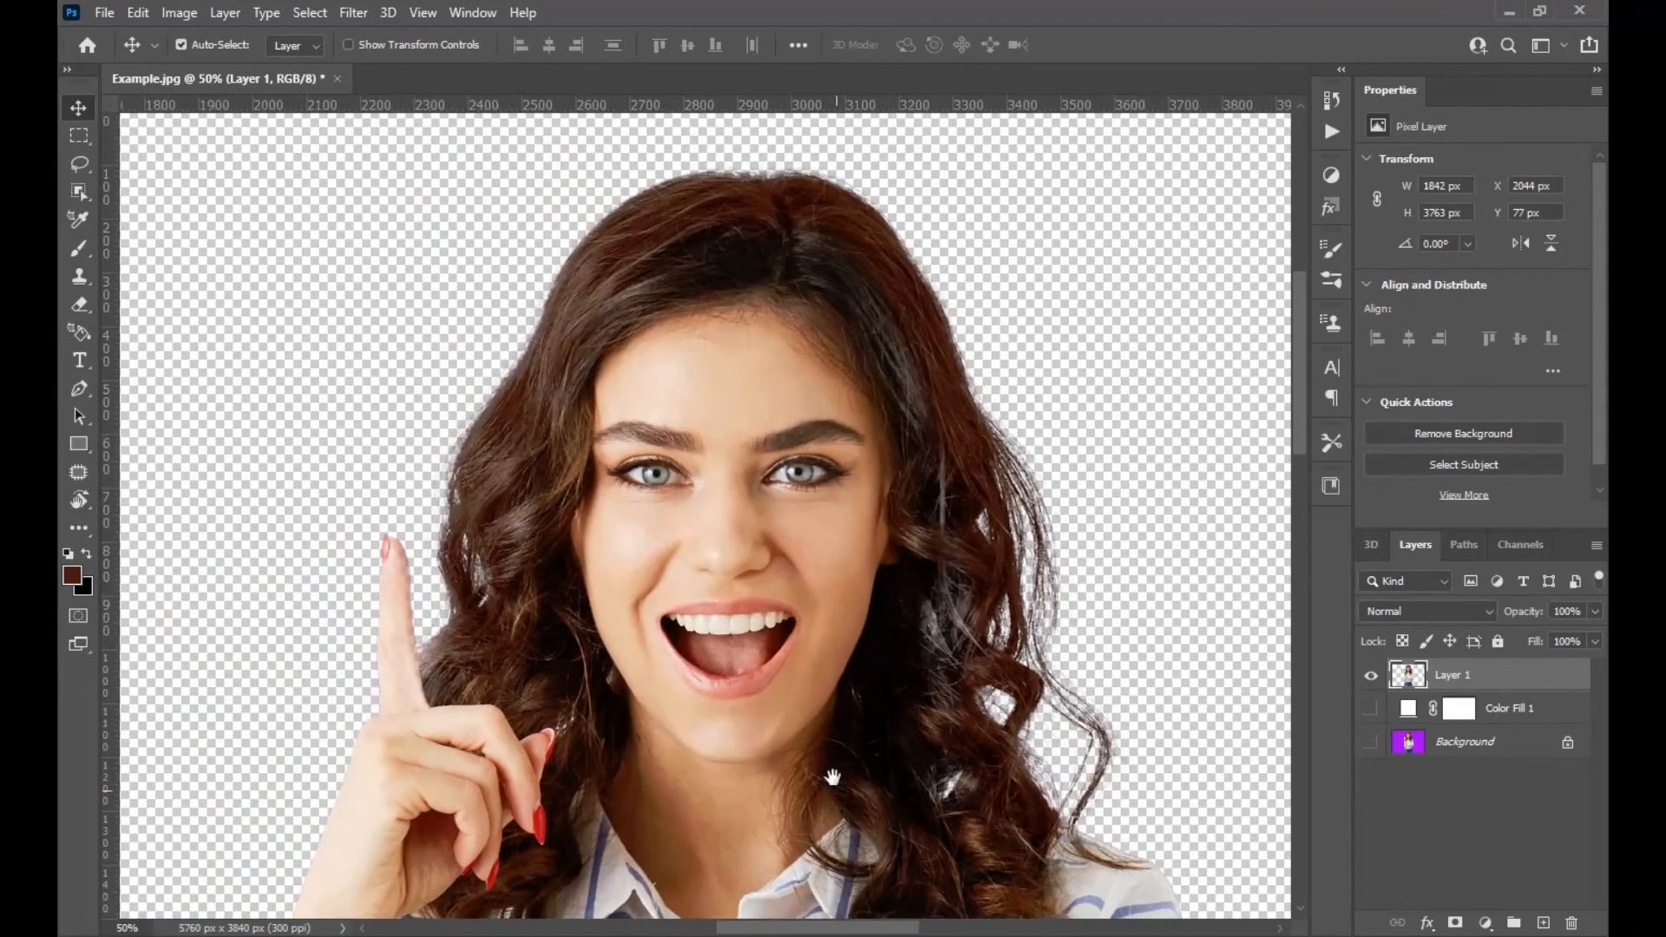
key(ctrl+0)
click(181, 45)
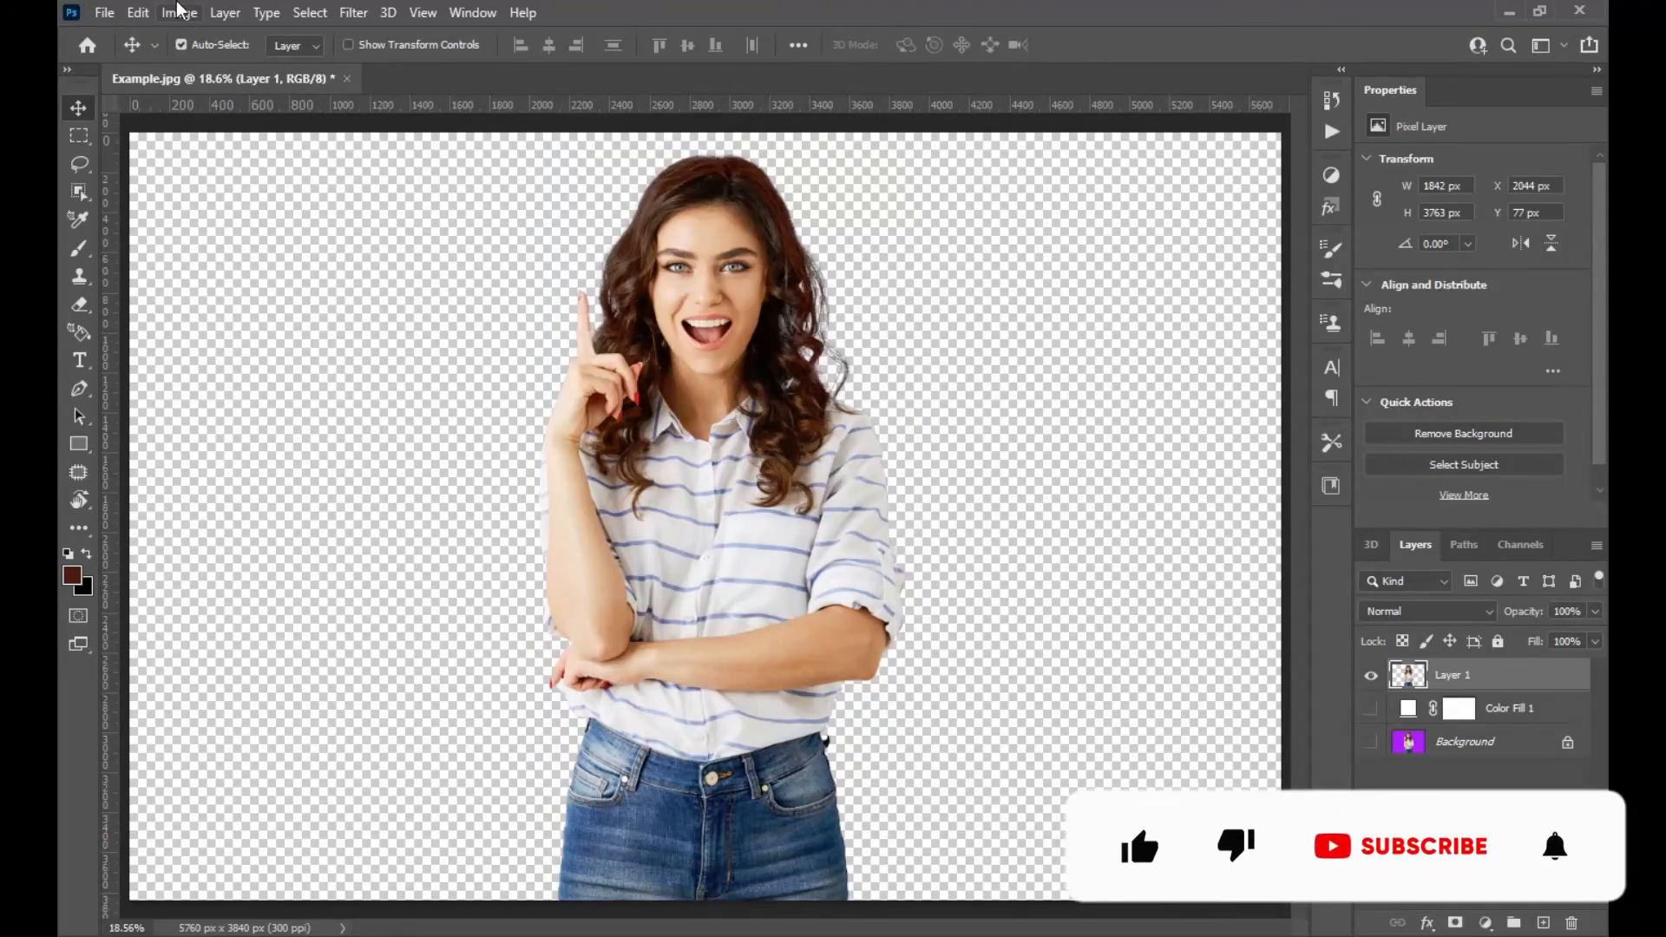